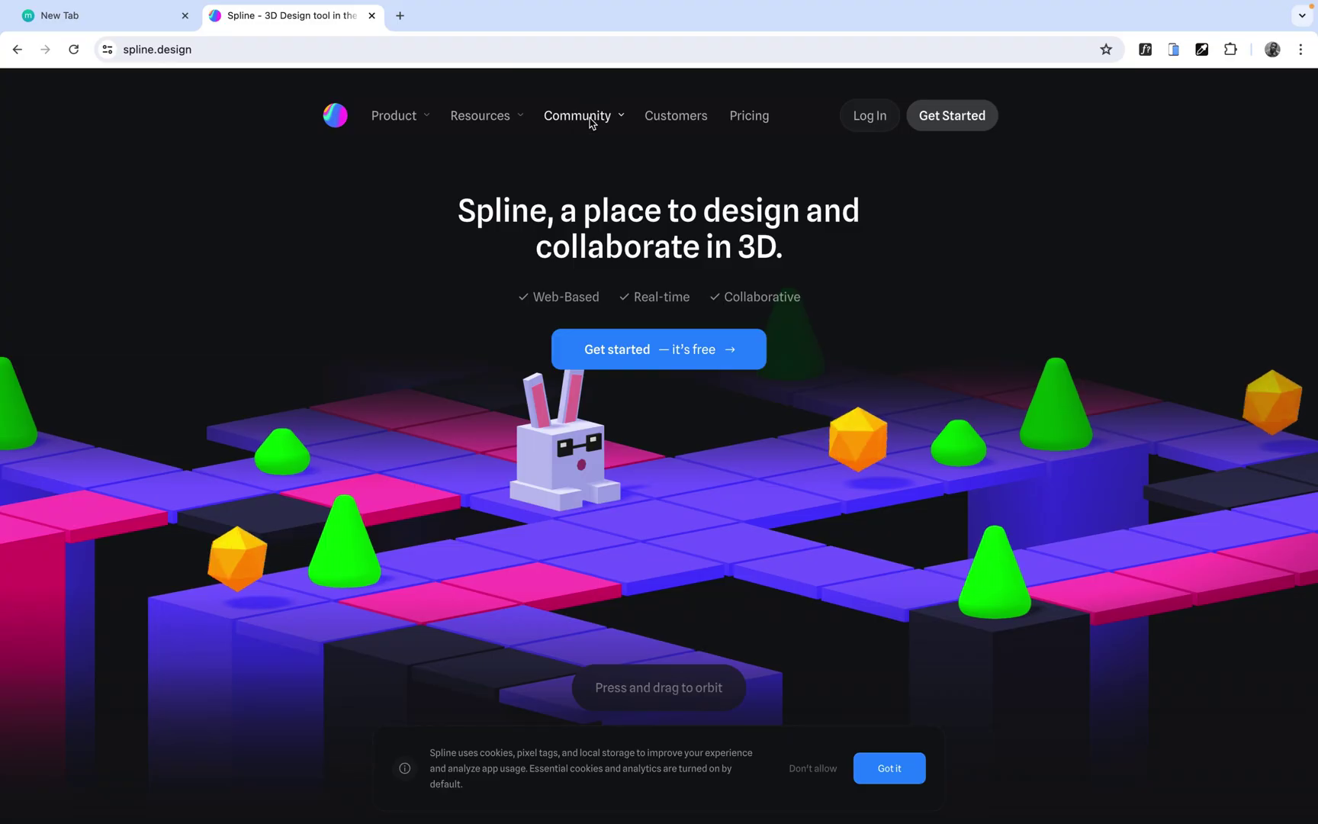
- Open Spline Community in a new tab and scroll down through the shared project cards
mouse_move(589, 124)
left_click(545, 175)
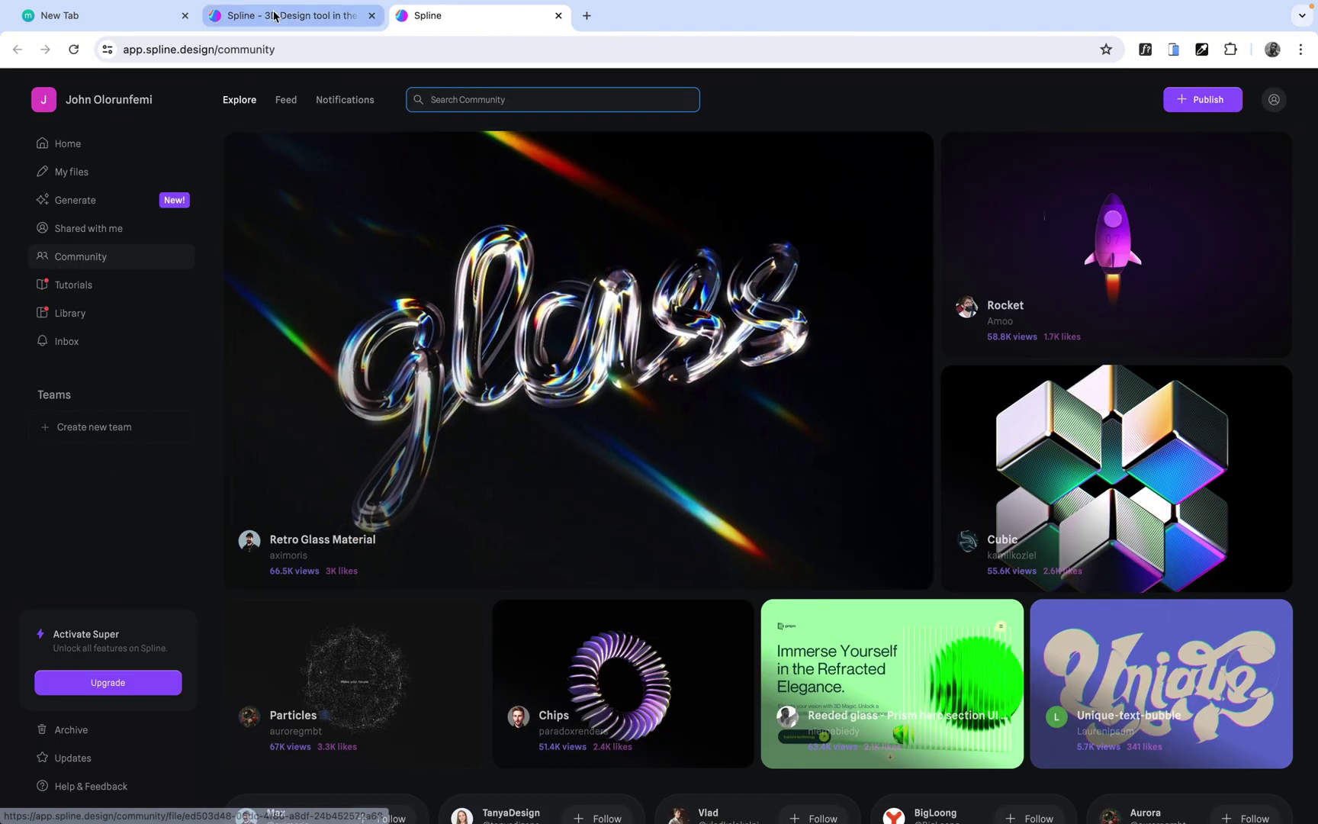
scroll(470, 418, "down", 15)
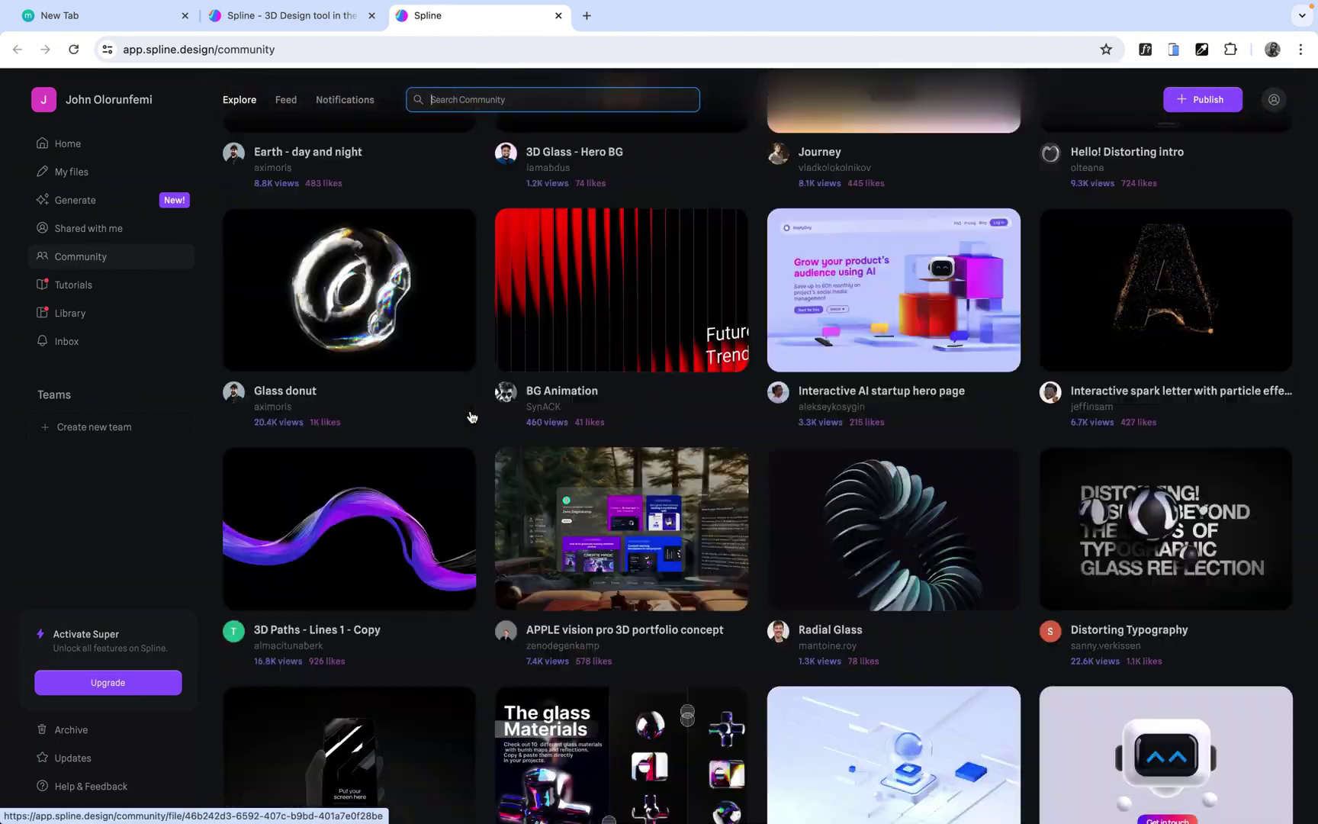
scroll(470, 415, "down", 20)
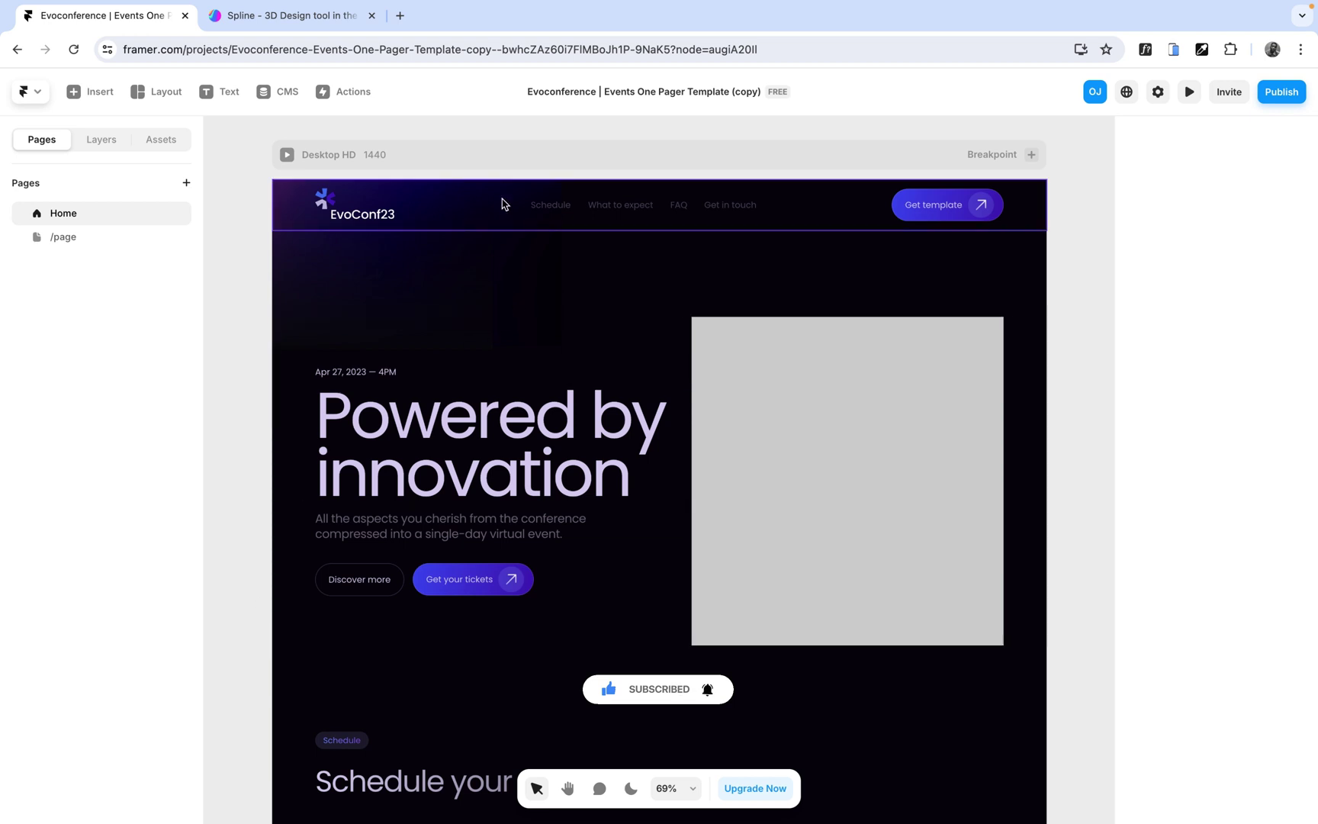
- Select the Desktop HD frame and the grey image placeholder in the hero
left_click(495, 154)
left_click(752, 384)
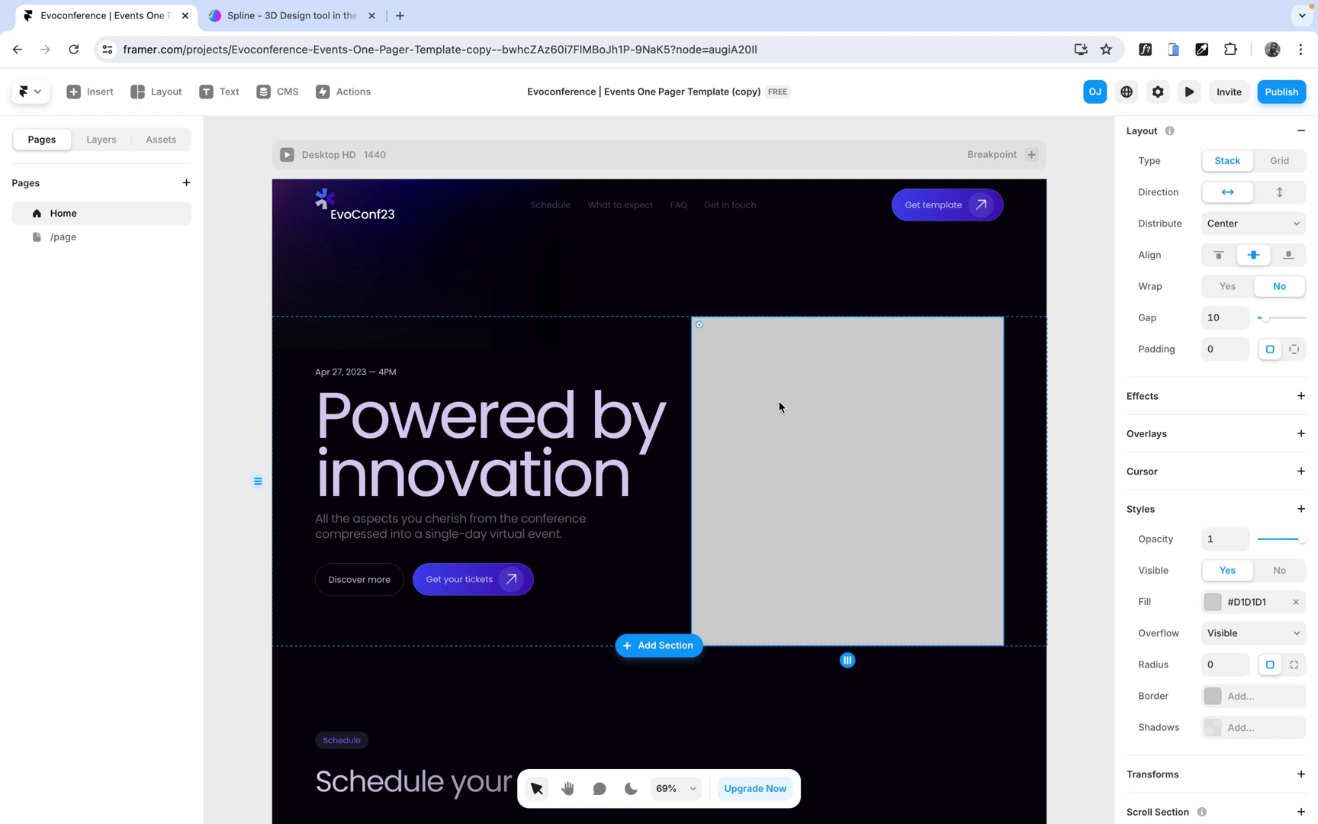
left_click(523, 165)
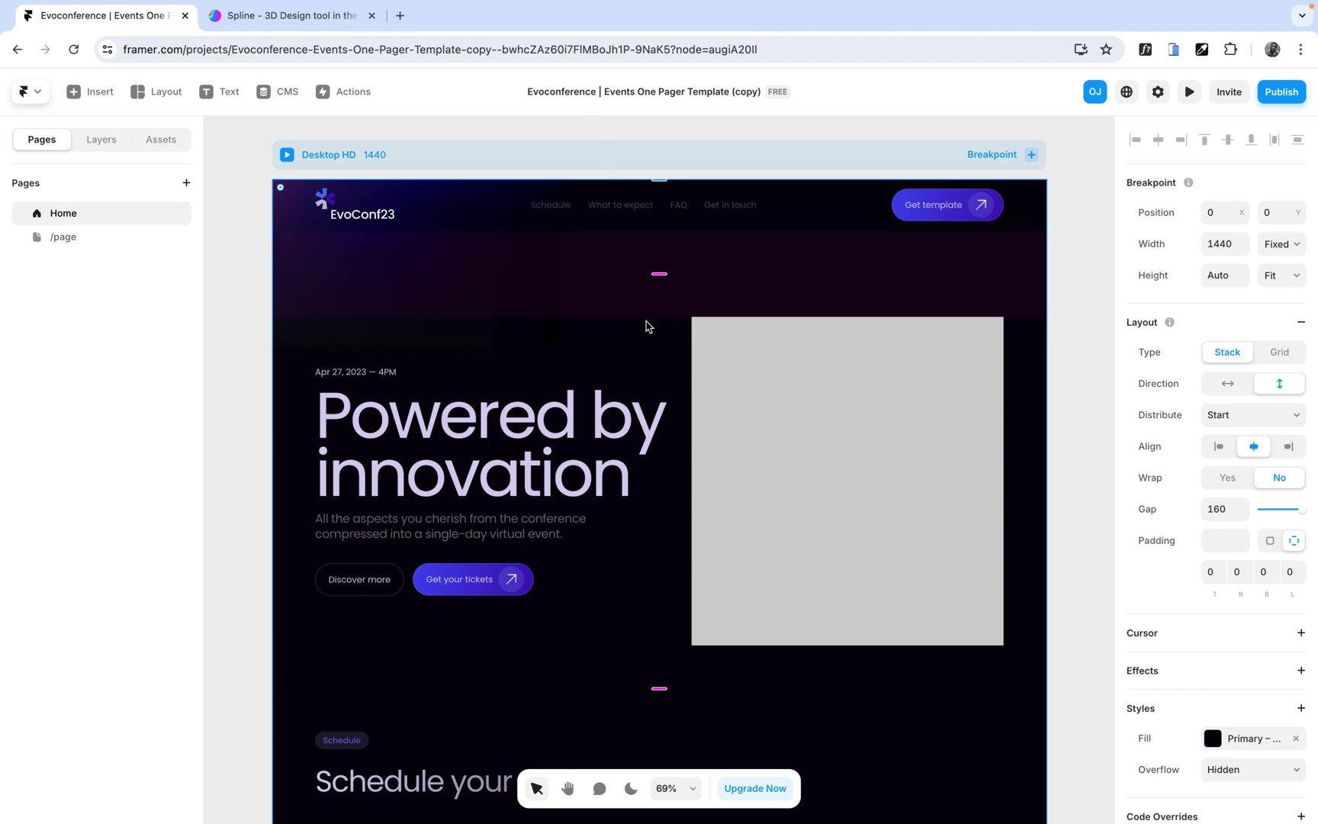
left_click(745, 397)
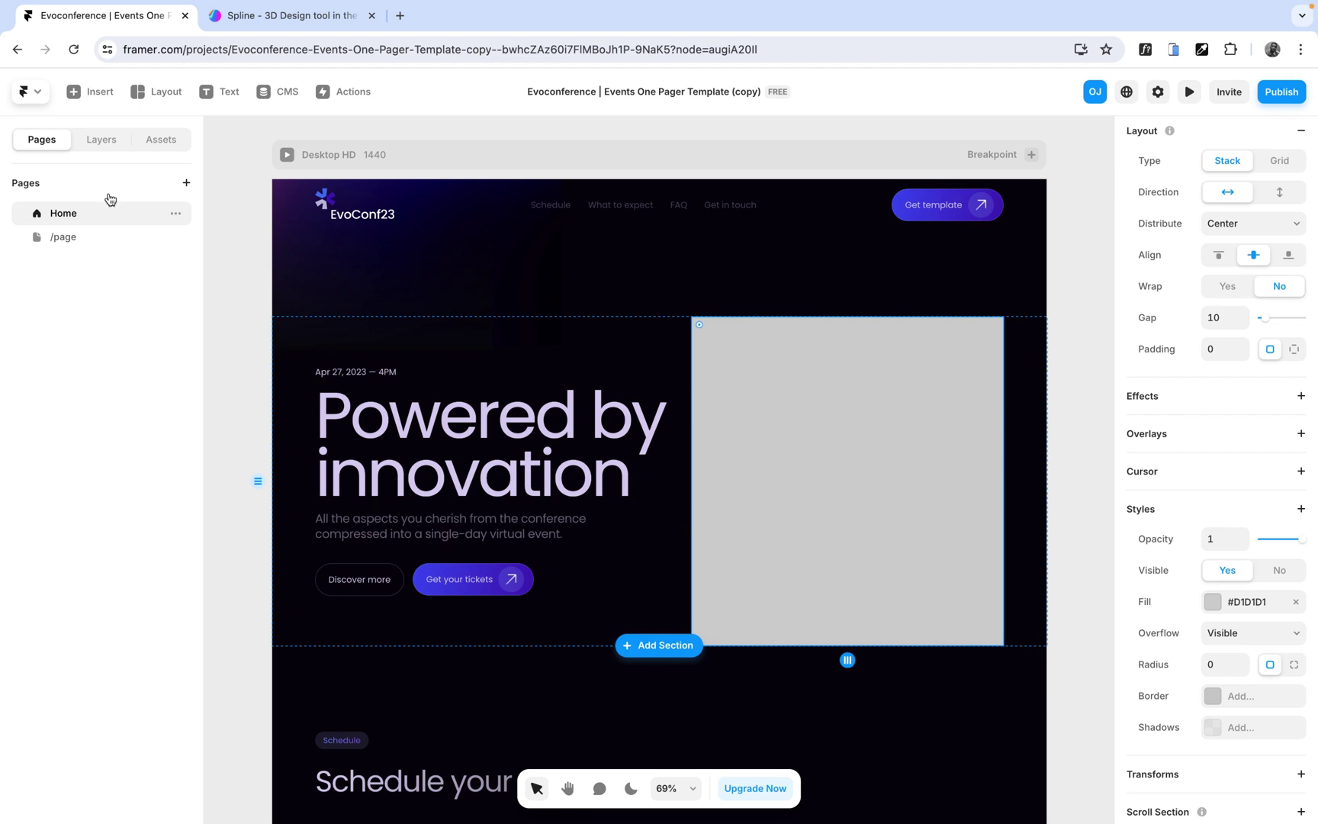
- Locate the Hero's Content > Stack layer in the layer tree and bring up the Insert library
left_click(105, 145)
left_click(115, 332)
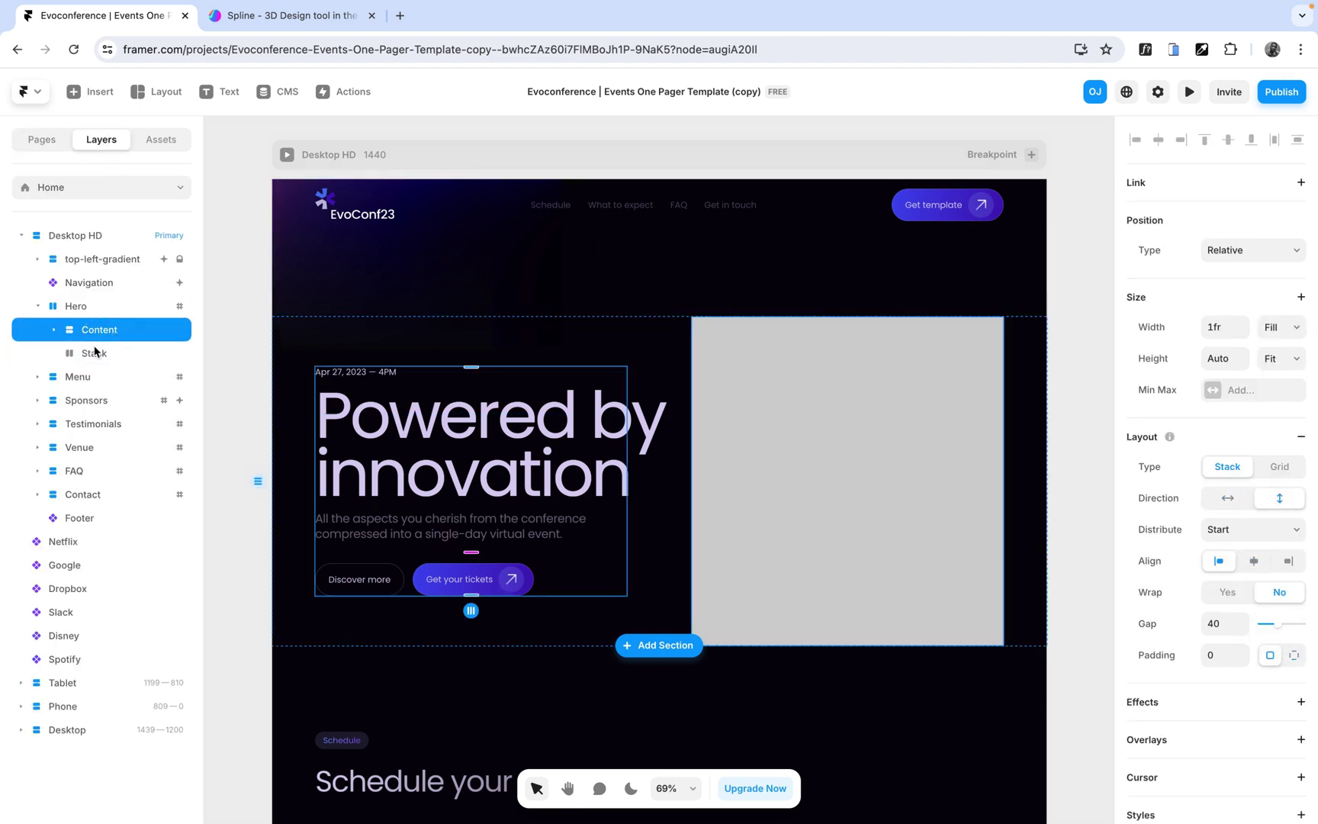
left_click(95, 354)
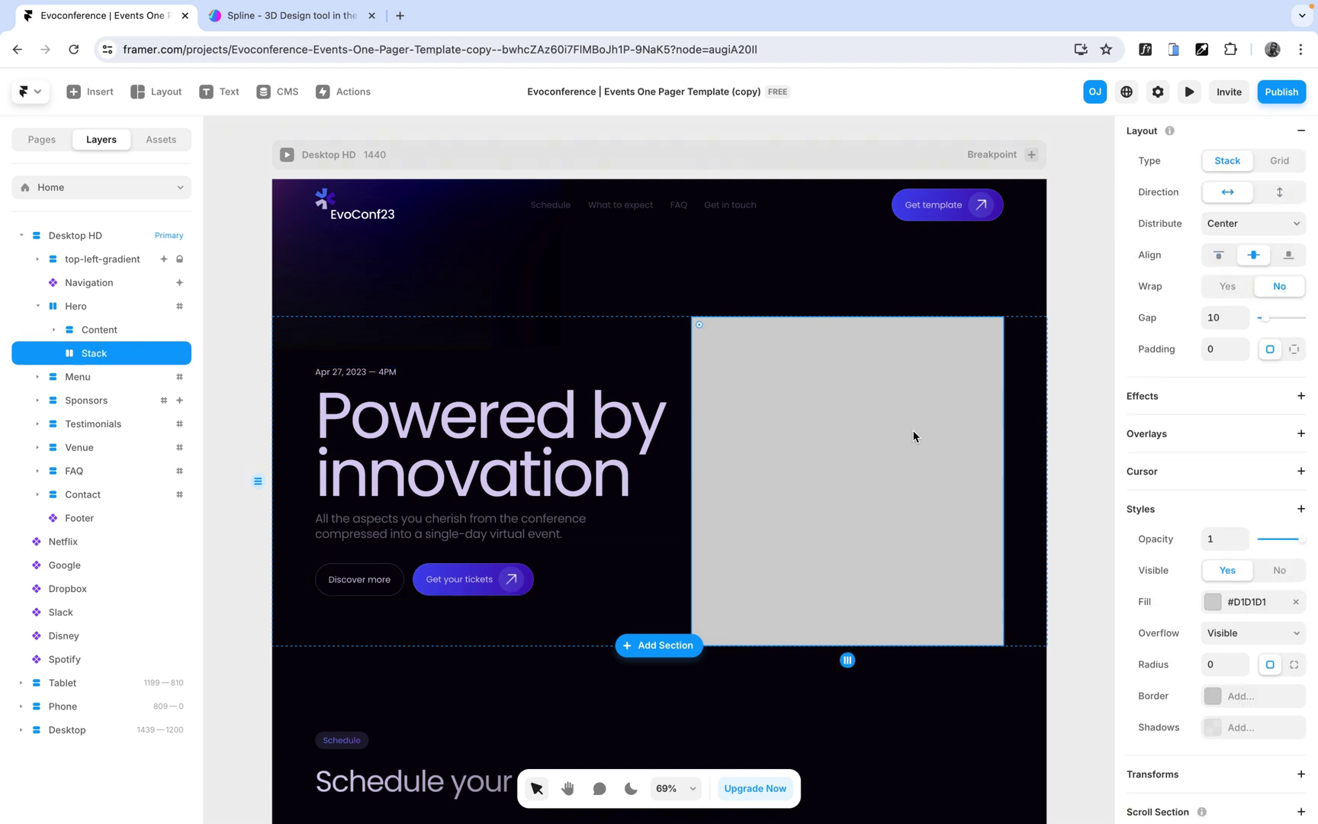
scroll(873, 443, "down", 5)
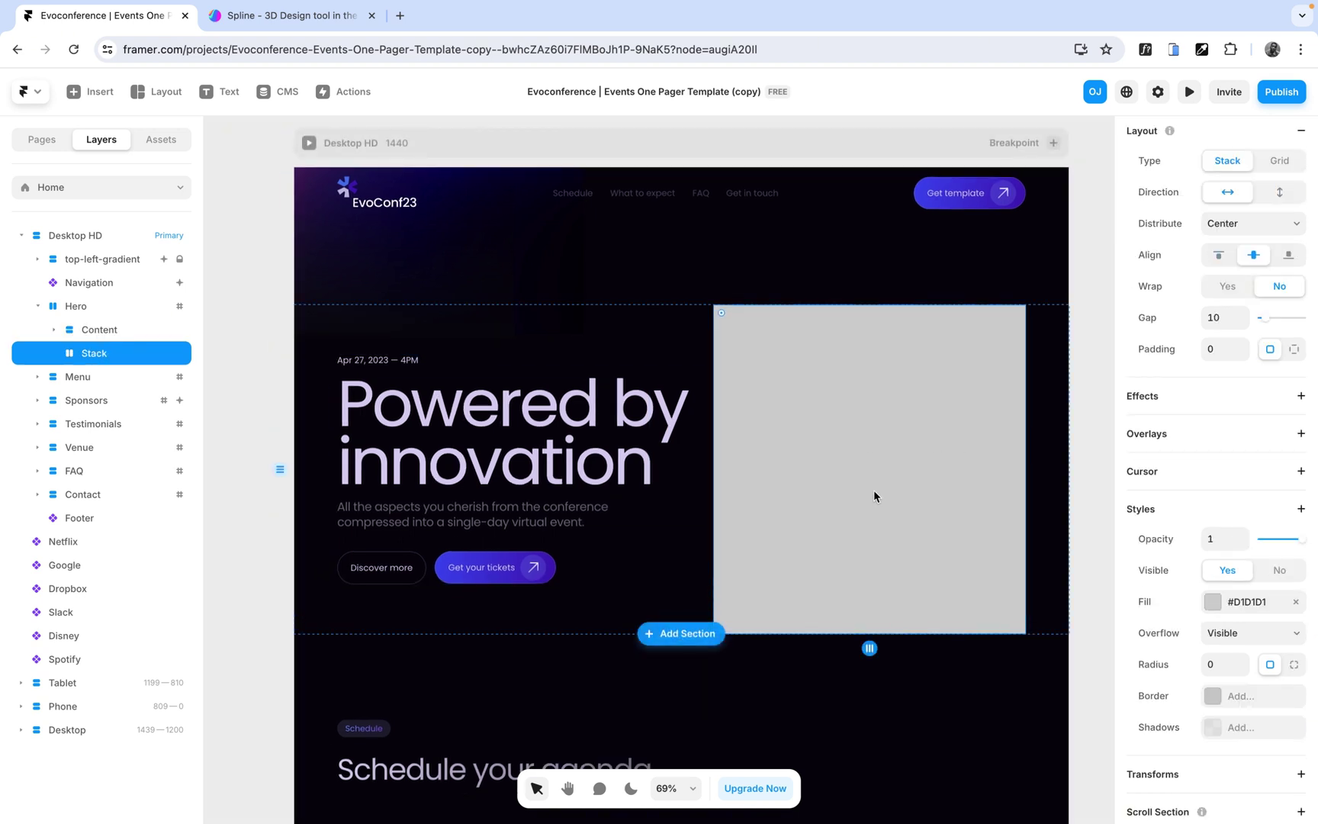
scroll(851, 501, "down", 2)
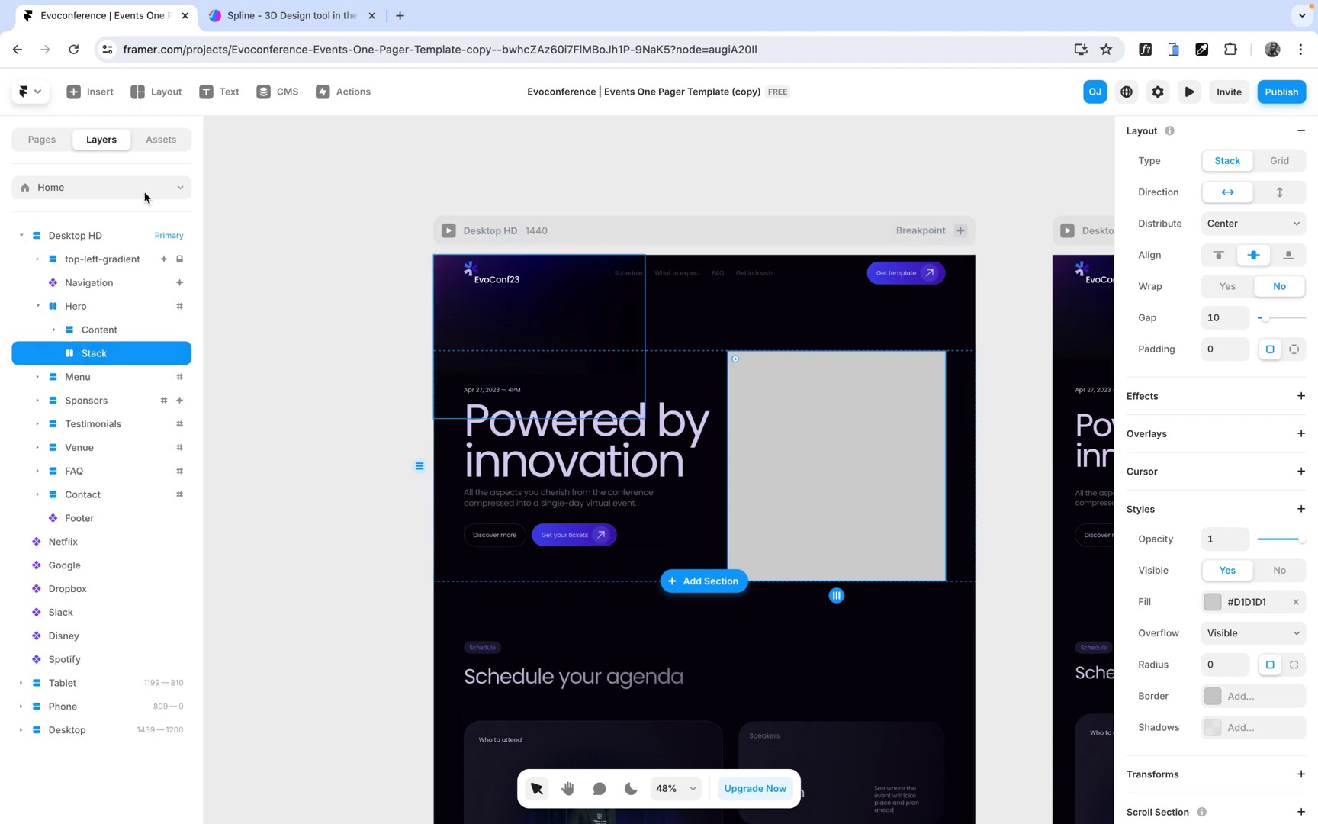
left_click(81, 102)
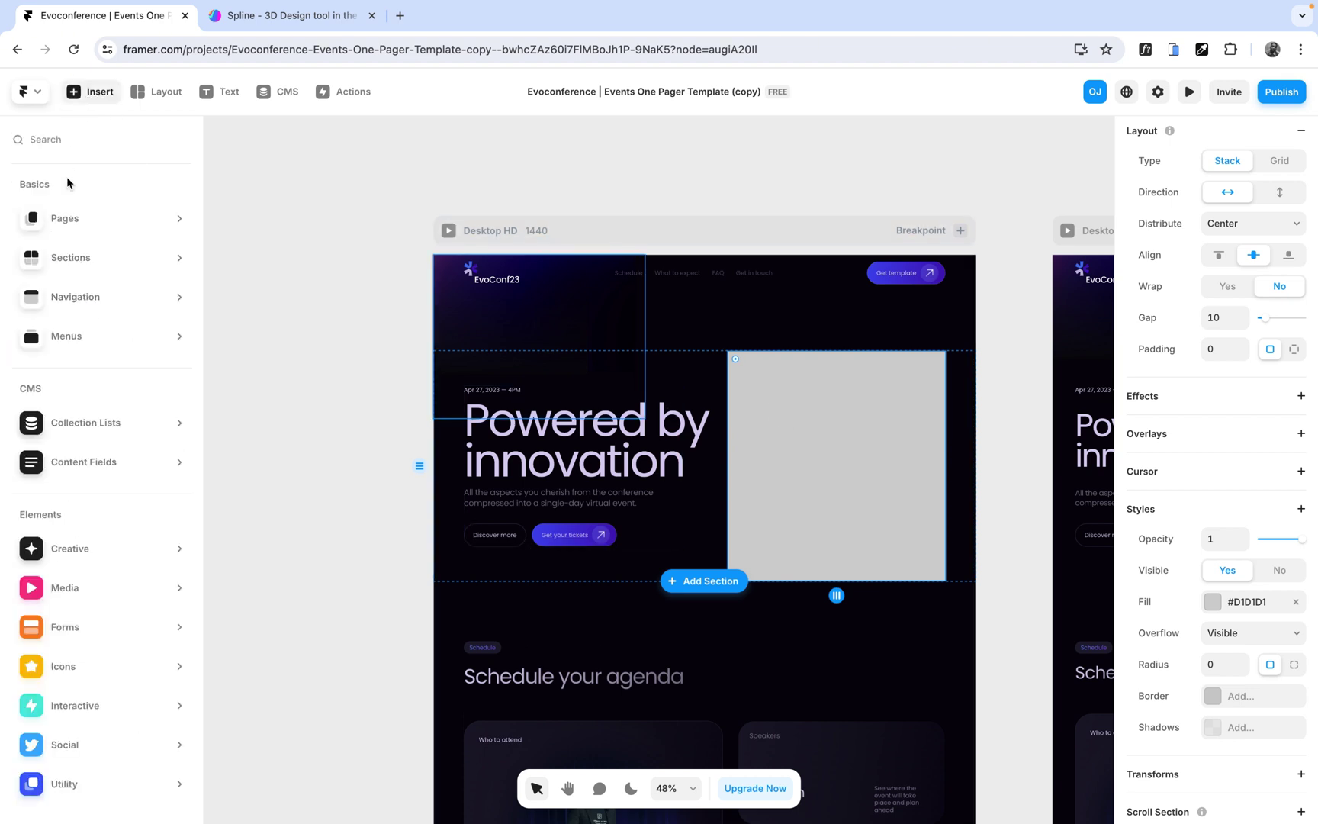
- Search the Insert library for 'embe' and add a 600×400 Embed element to the canvas
left_click(48, 141)
type("embe")
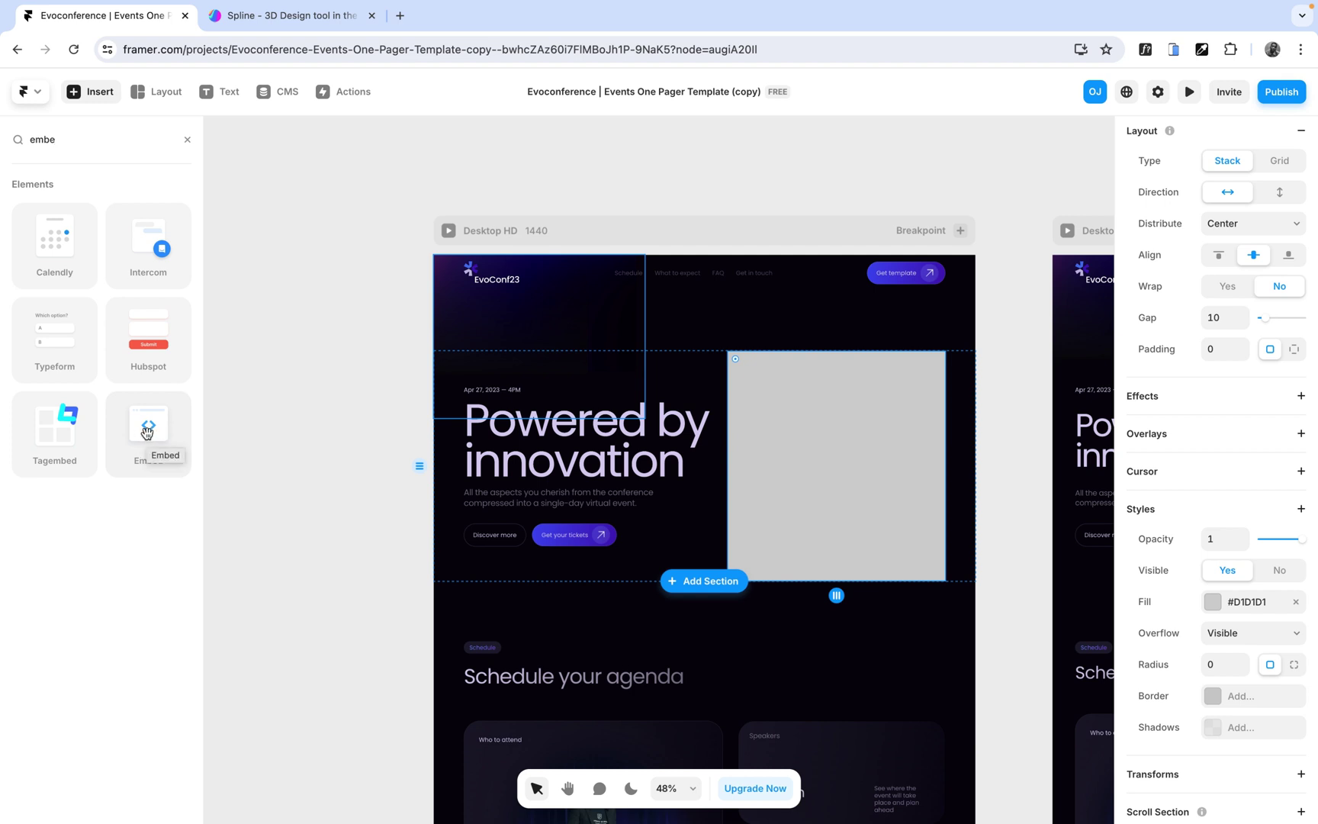
left_click(148, 432)
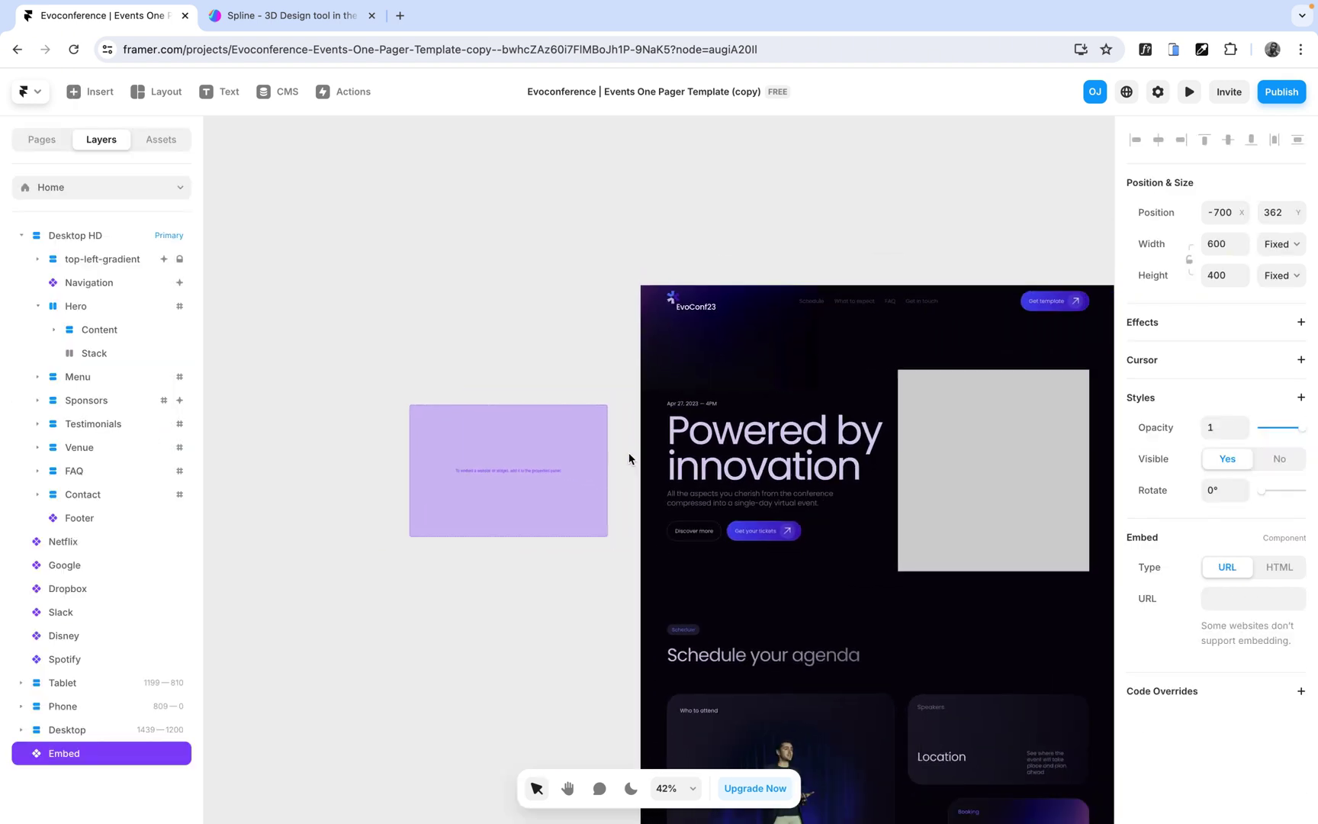
left_click_drag(509, 429, 503, 439)
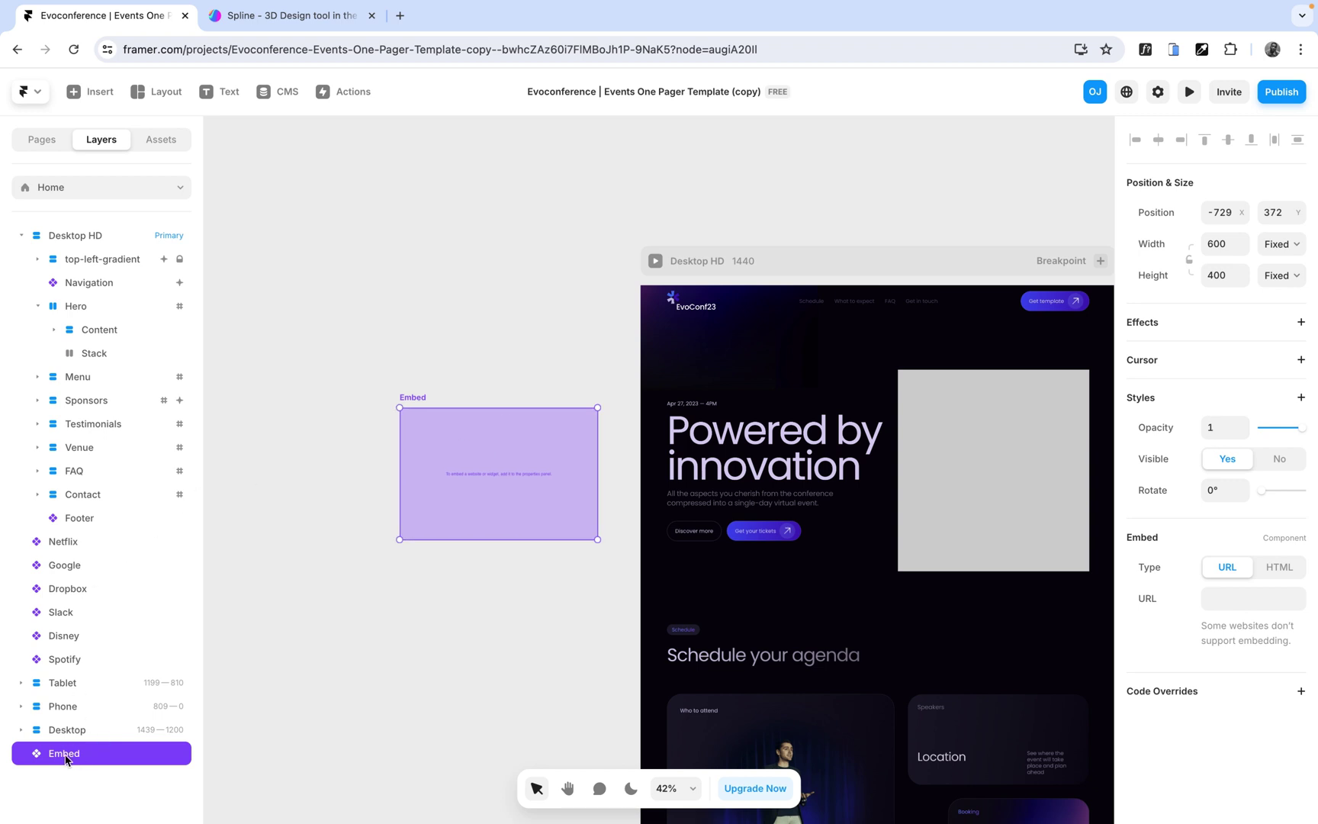
- Find the Embed layer and drag it into the hero's Stack
left_click(94, 353)
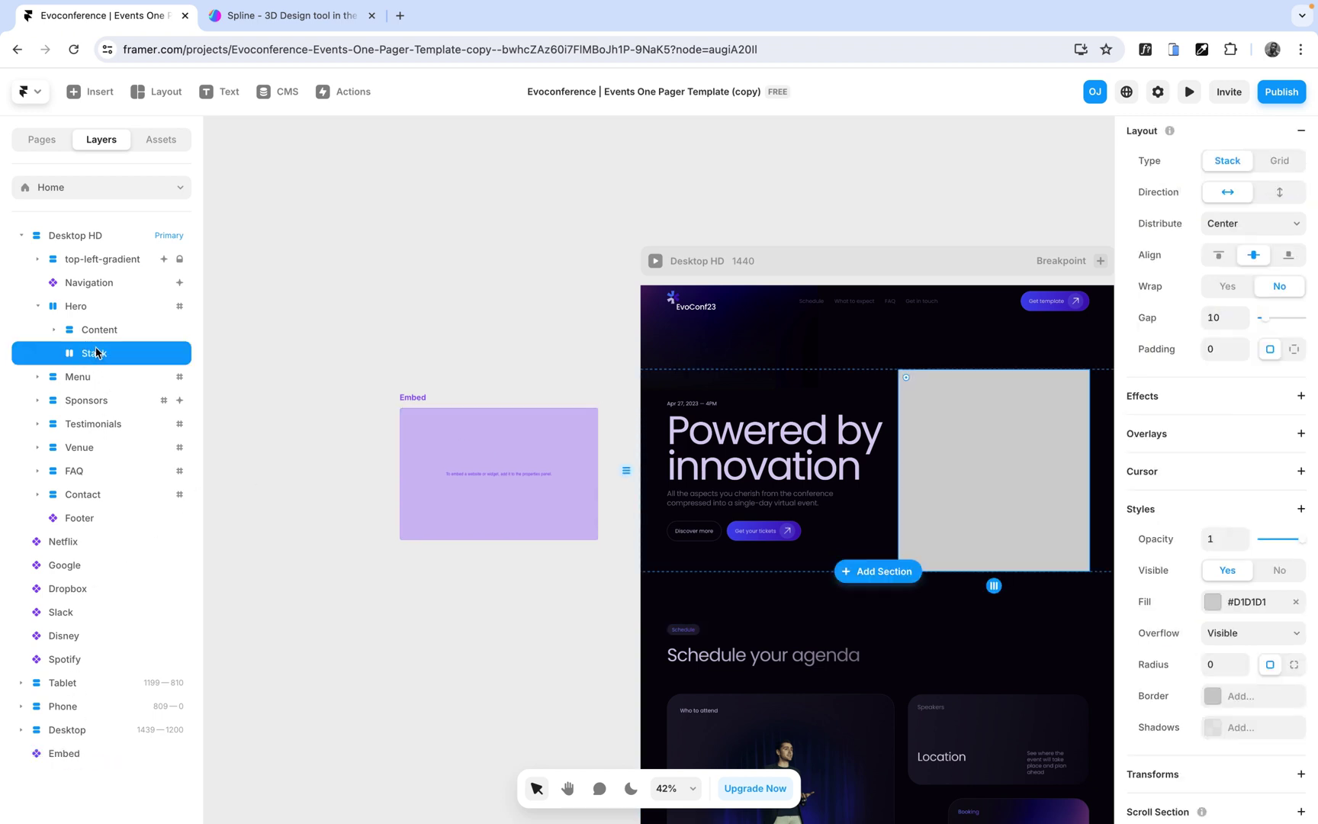
scroll(500, 398, "right", 2)
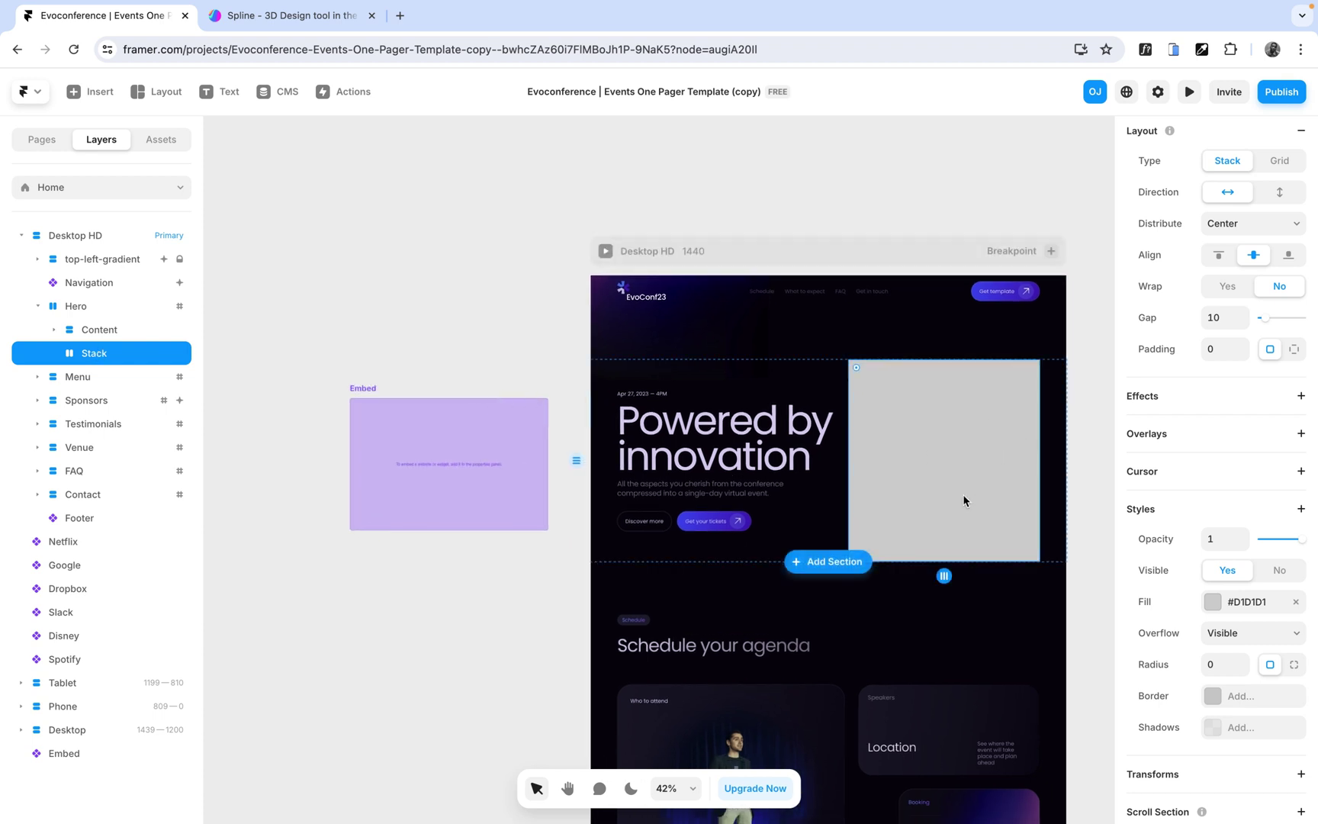
scroll(917, 446, "down", 2)
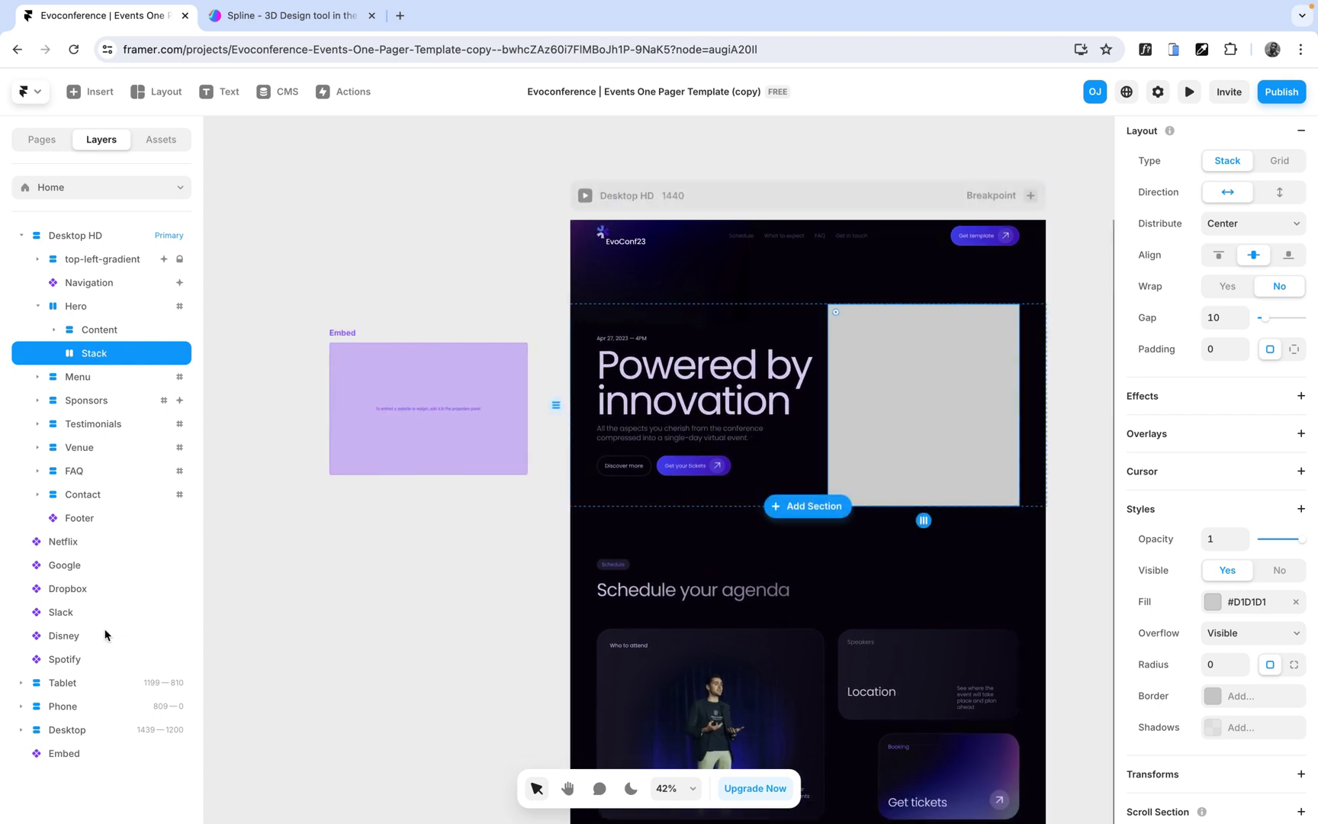
left_click(58, 756)
left_click_drag(74, 756, 117, 358)
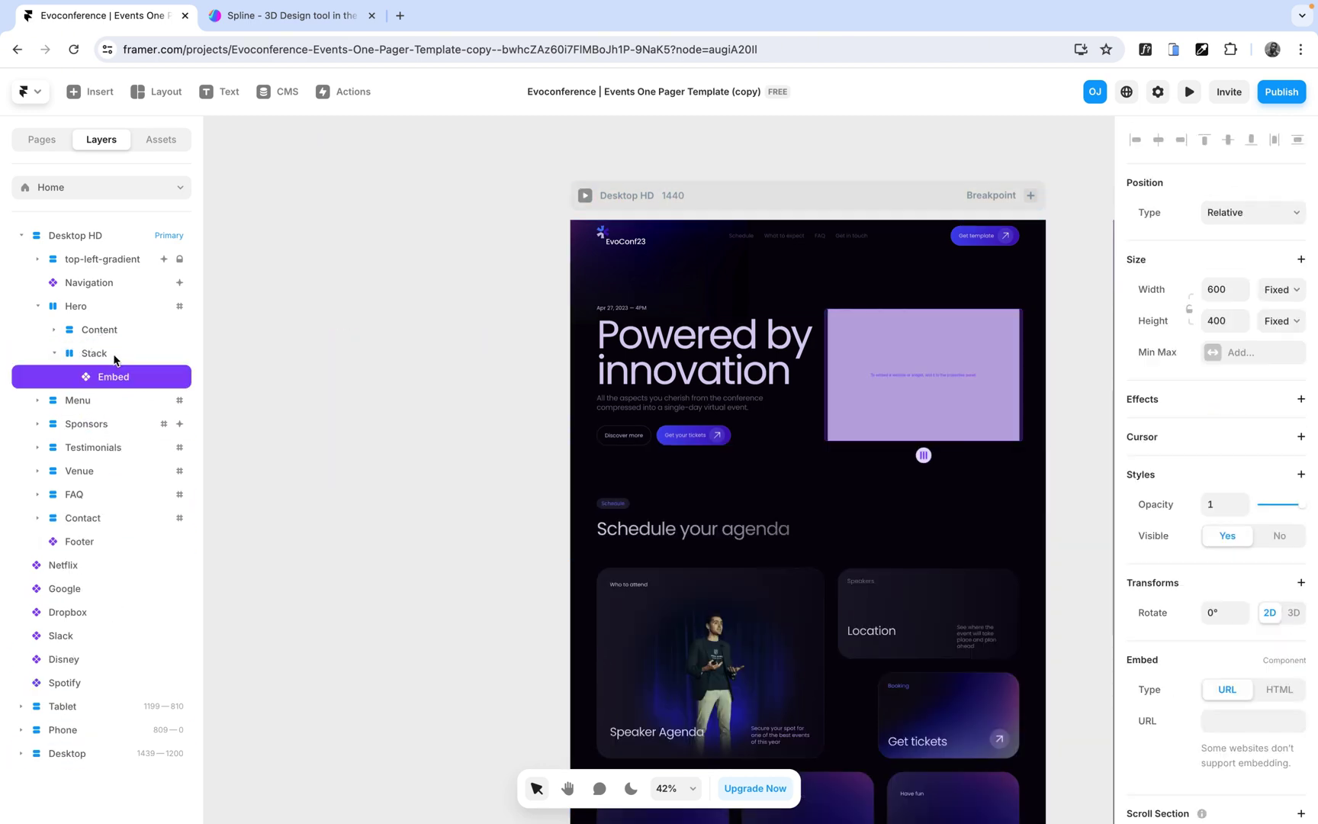
- Set the Embed's width to Fill so it spans the hero Stack at 1fr
scroll(676, 406, "right", 3)
scroll(677, 406, "up", 5)
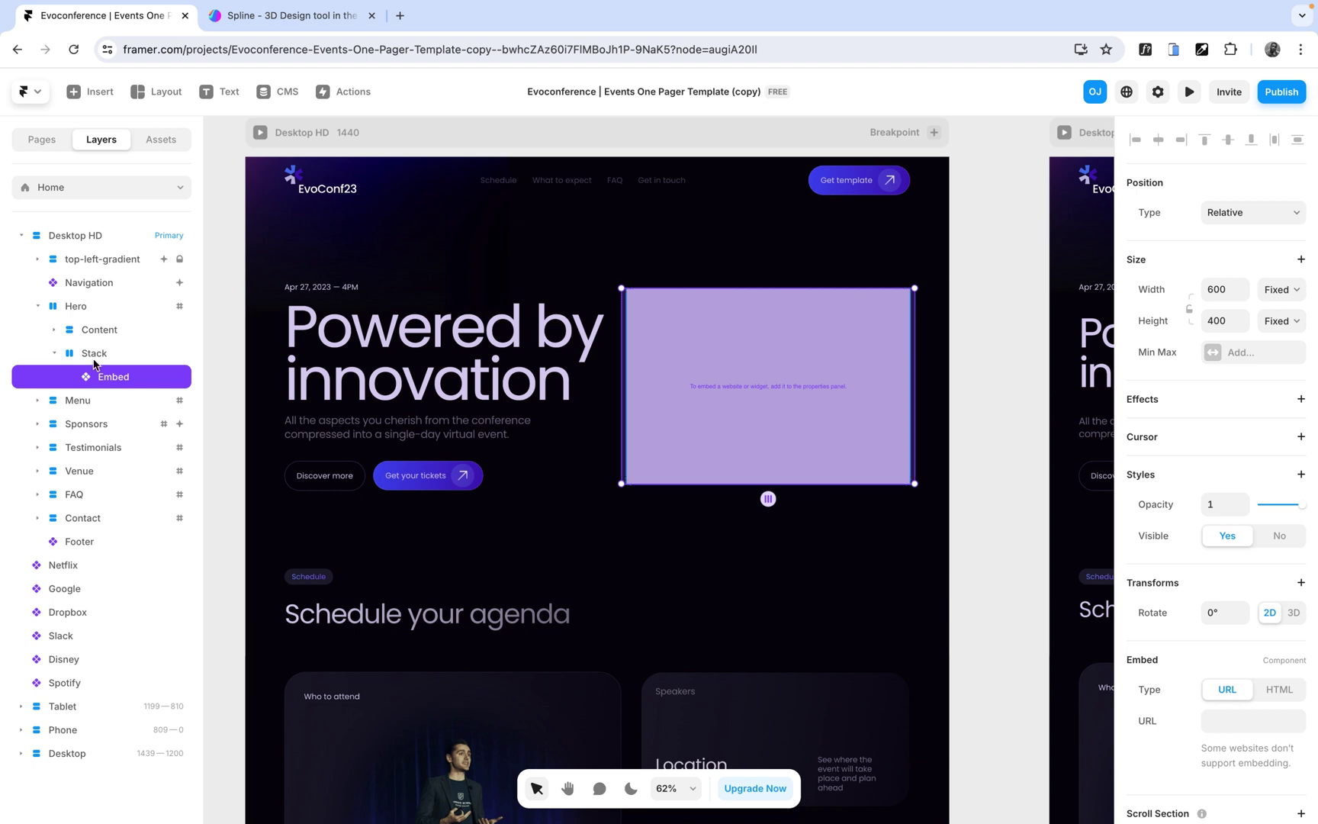
scroll(649, 353, "right", 2)
scroll(649, 347, "up", 5)
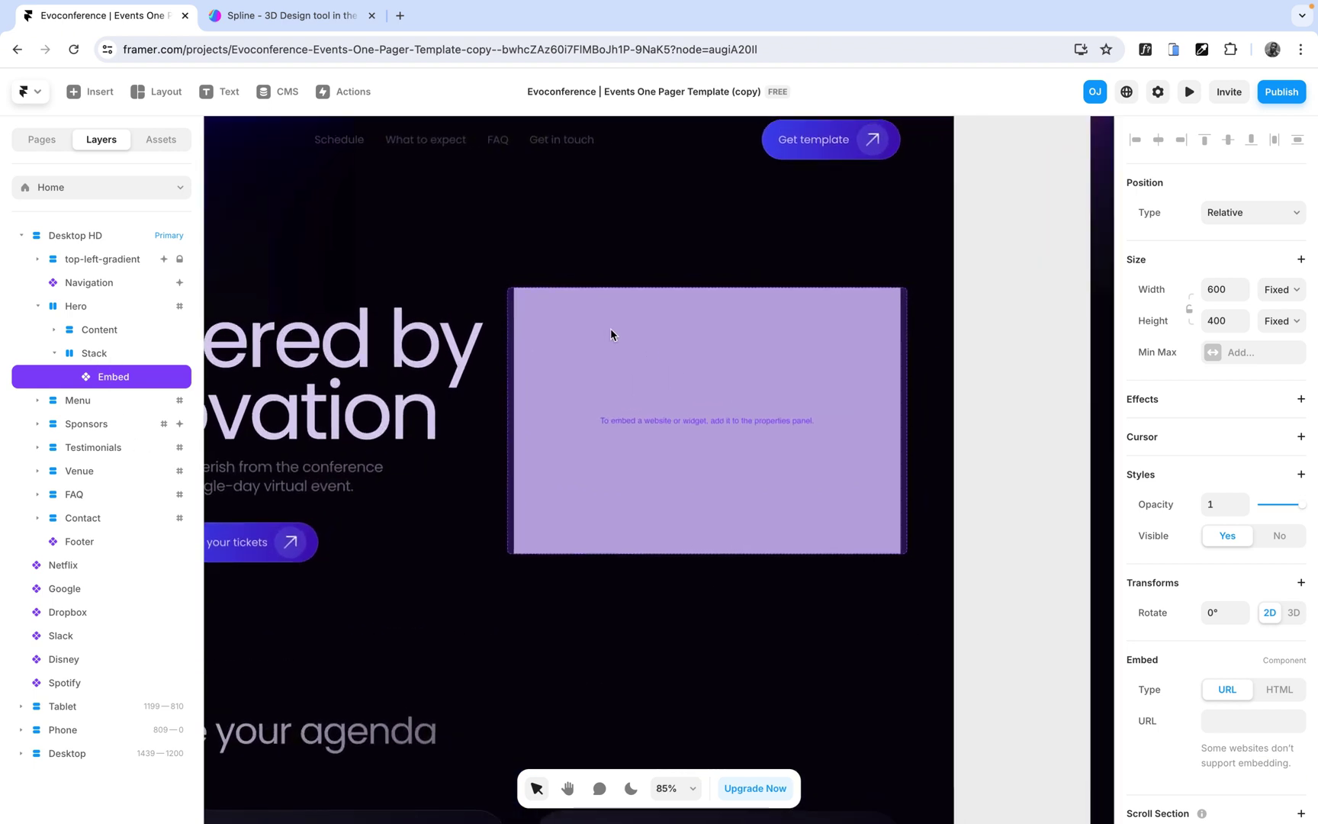
left_click(1284, 289)
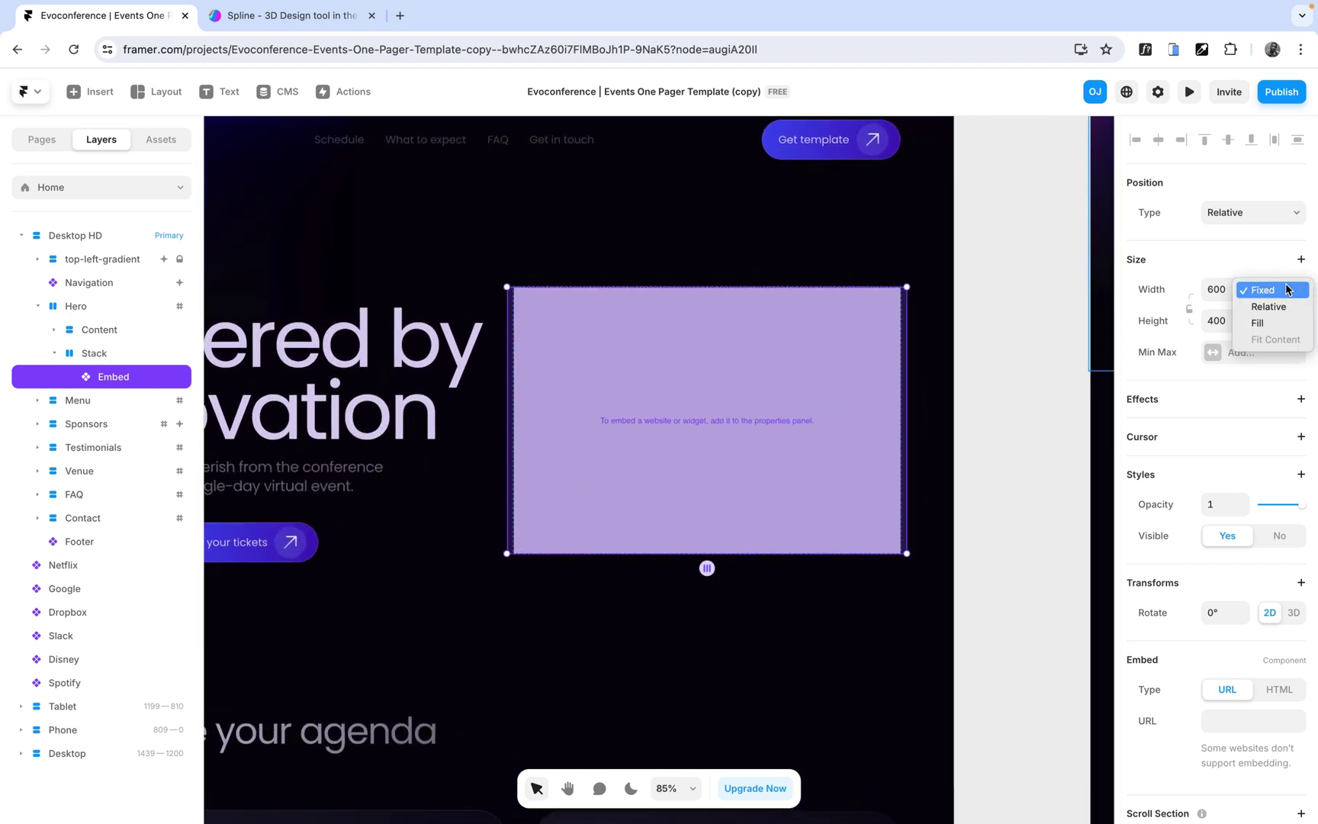
left_click(1272, 324)
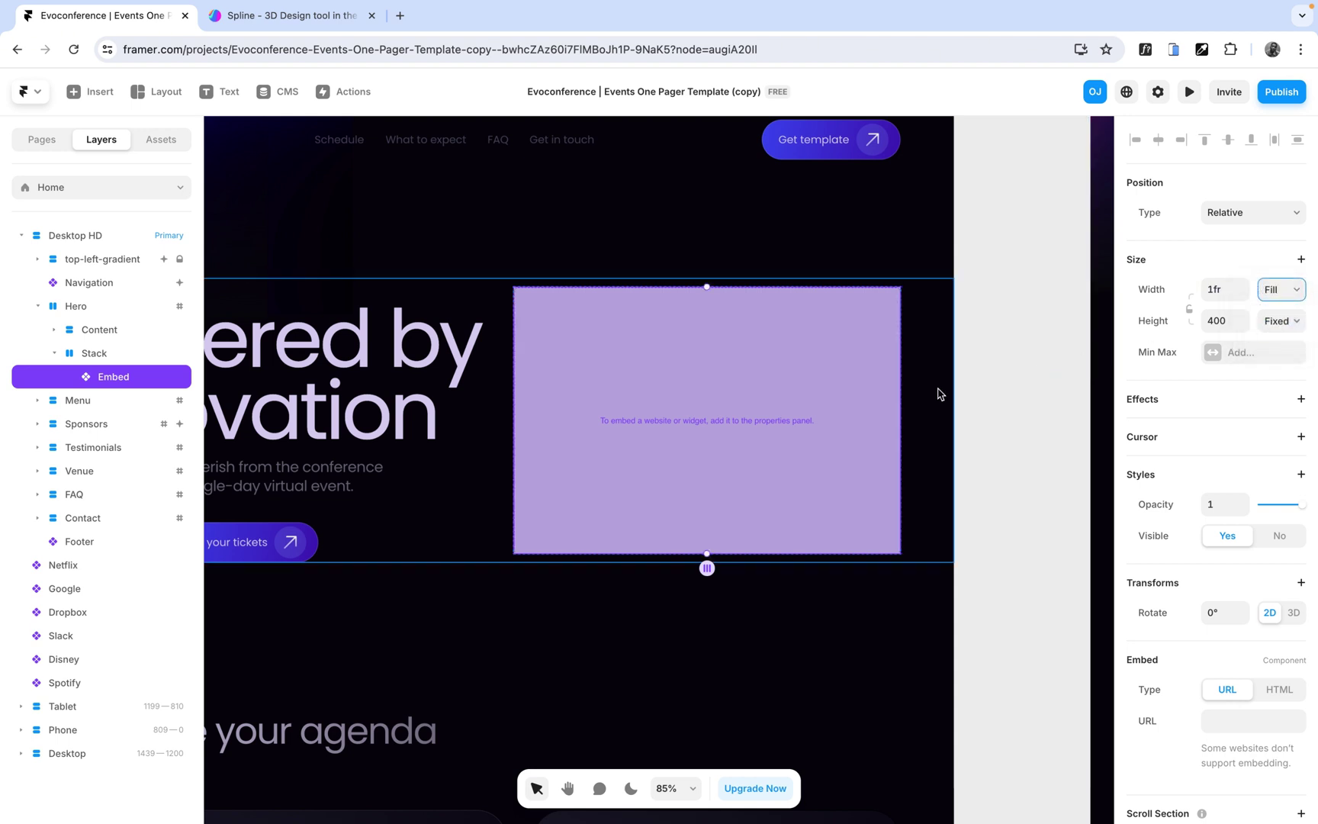
- Reselect the Embed layer and put the cursor in its URL field
left_click(133, 354)
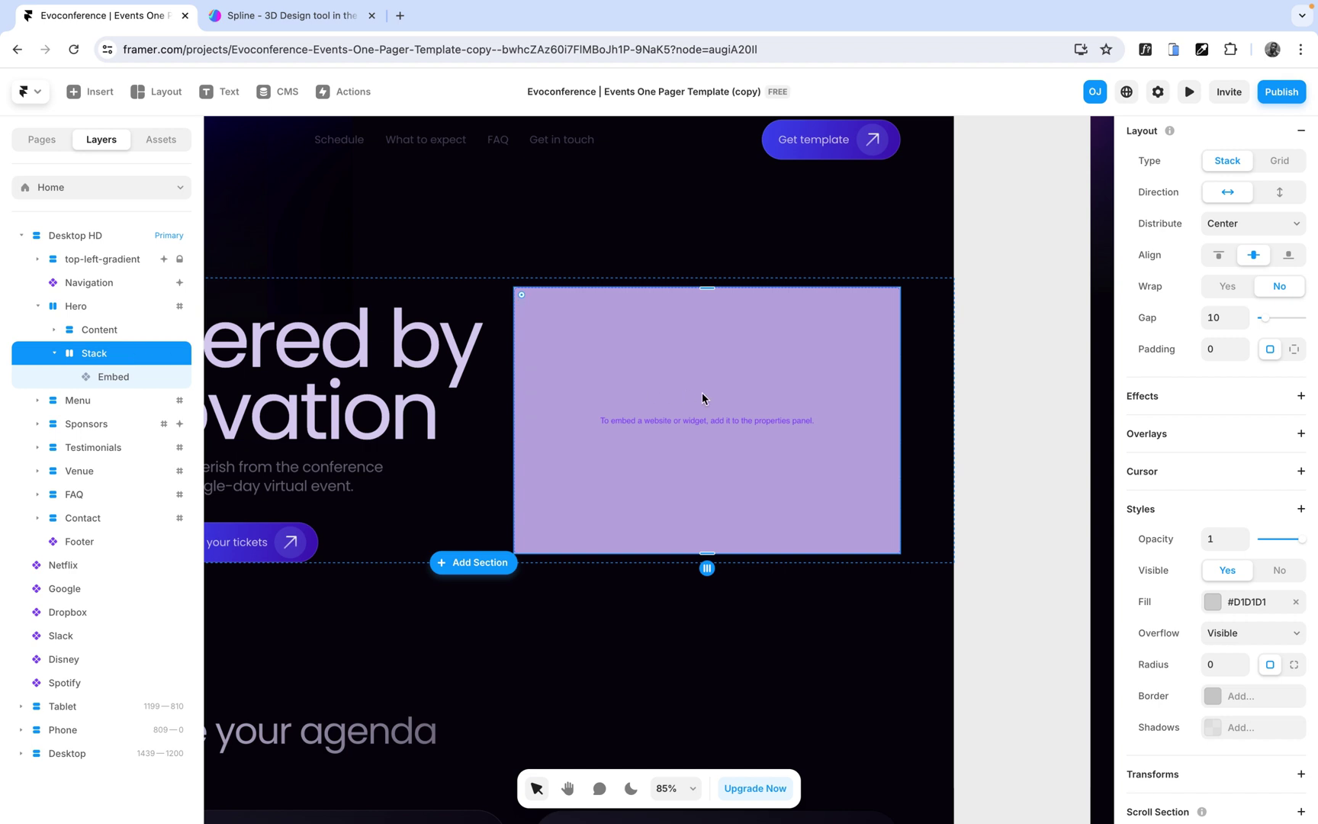
left_click(109, 377)
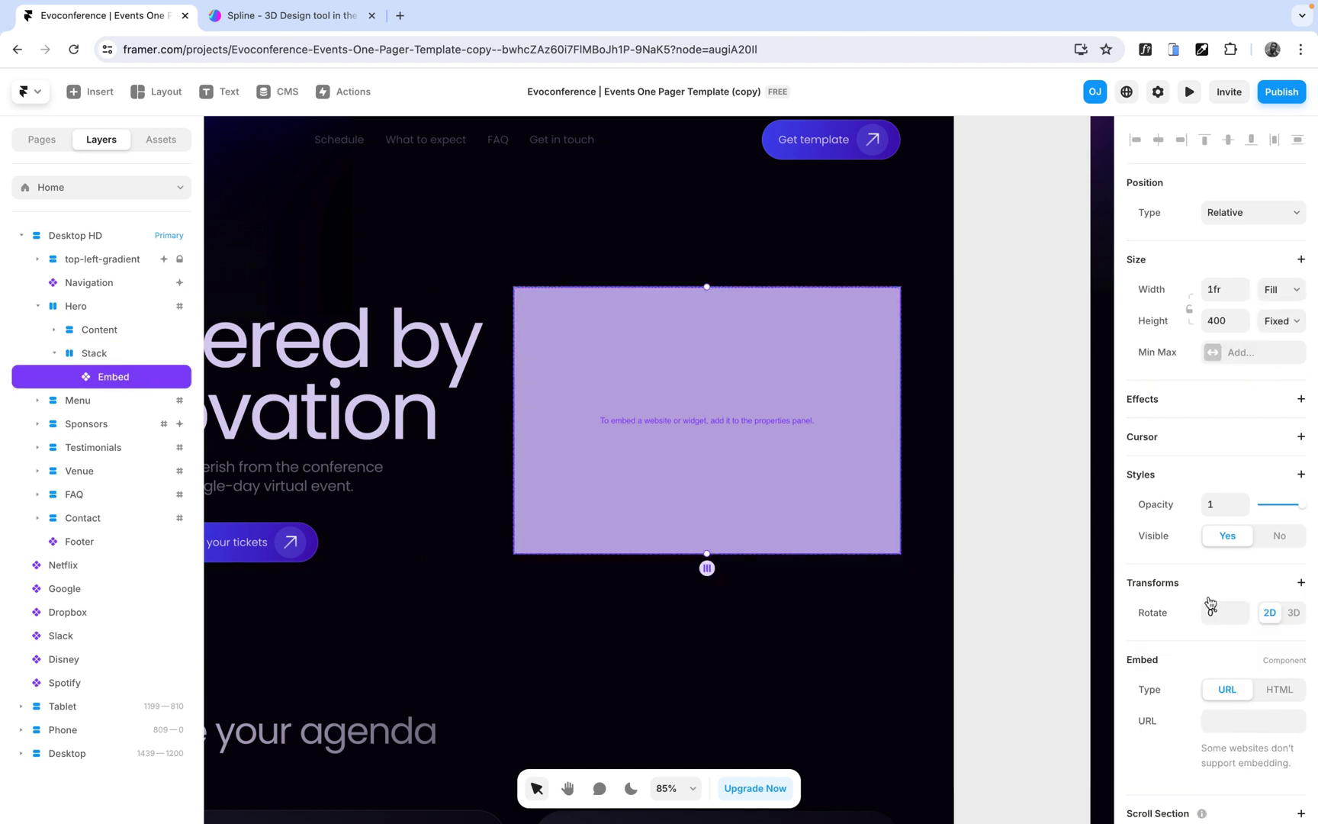
left_click(1235, 723)
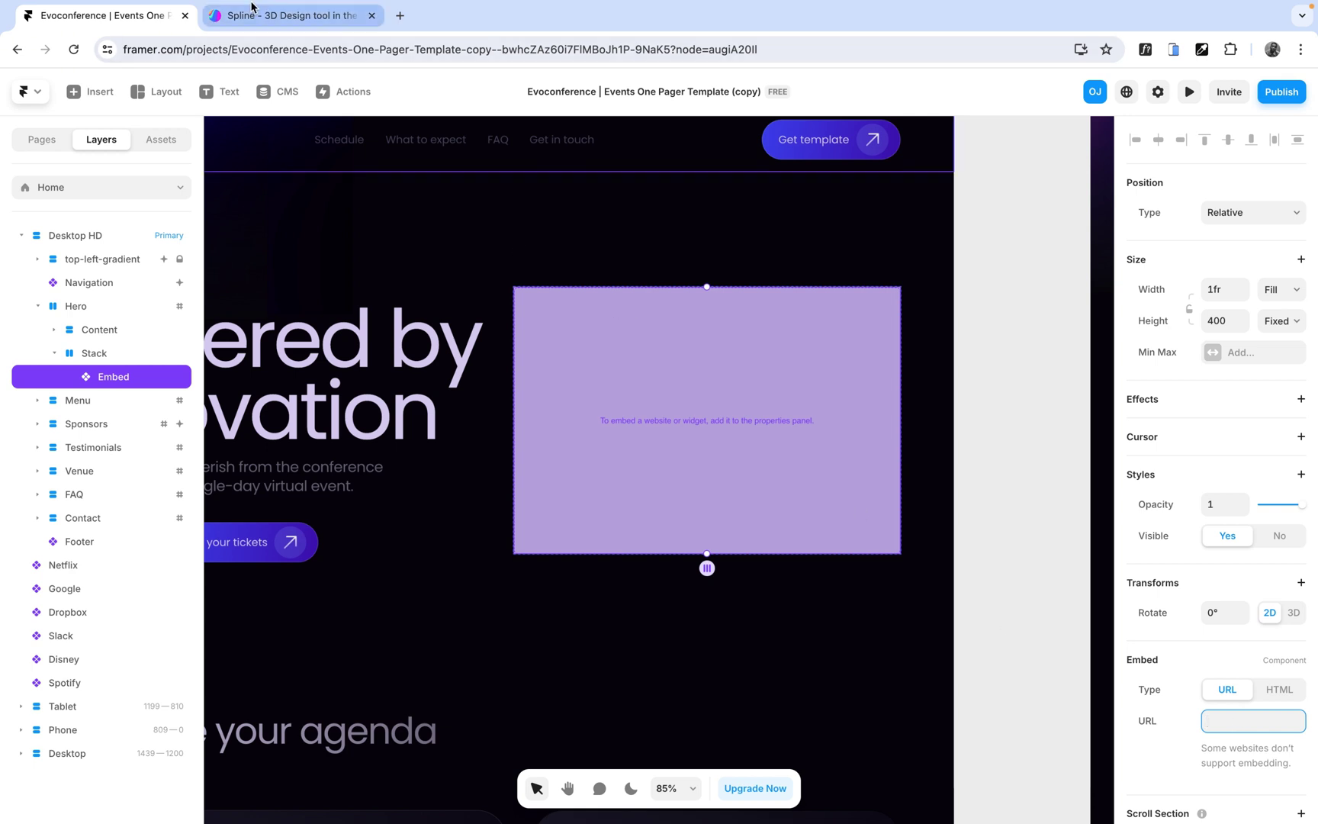
- Go to the Spline site, open Spline Community in a new tab, and open the Rocket scene's page
left_click(290, 15)
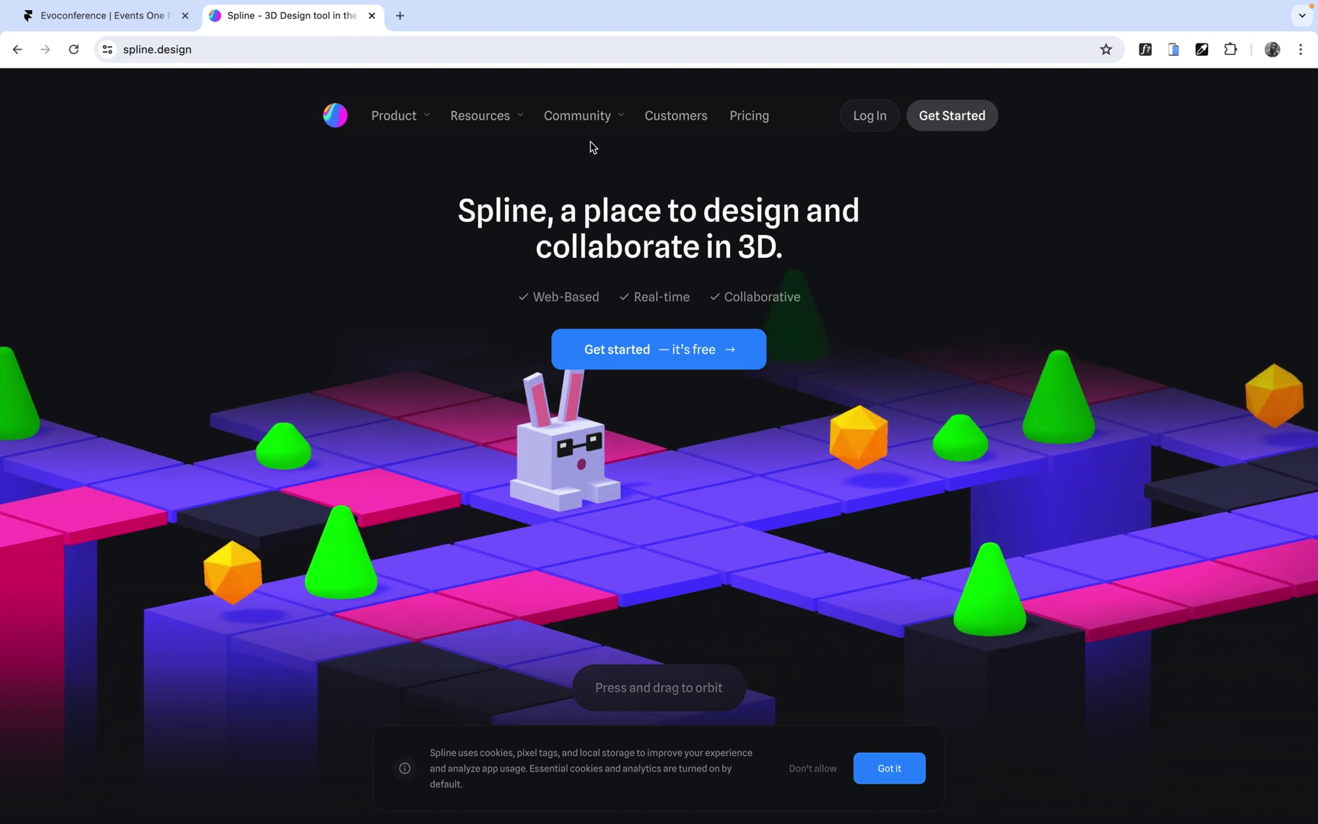
mouse_move(586, 127)
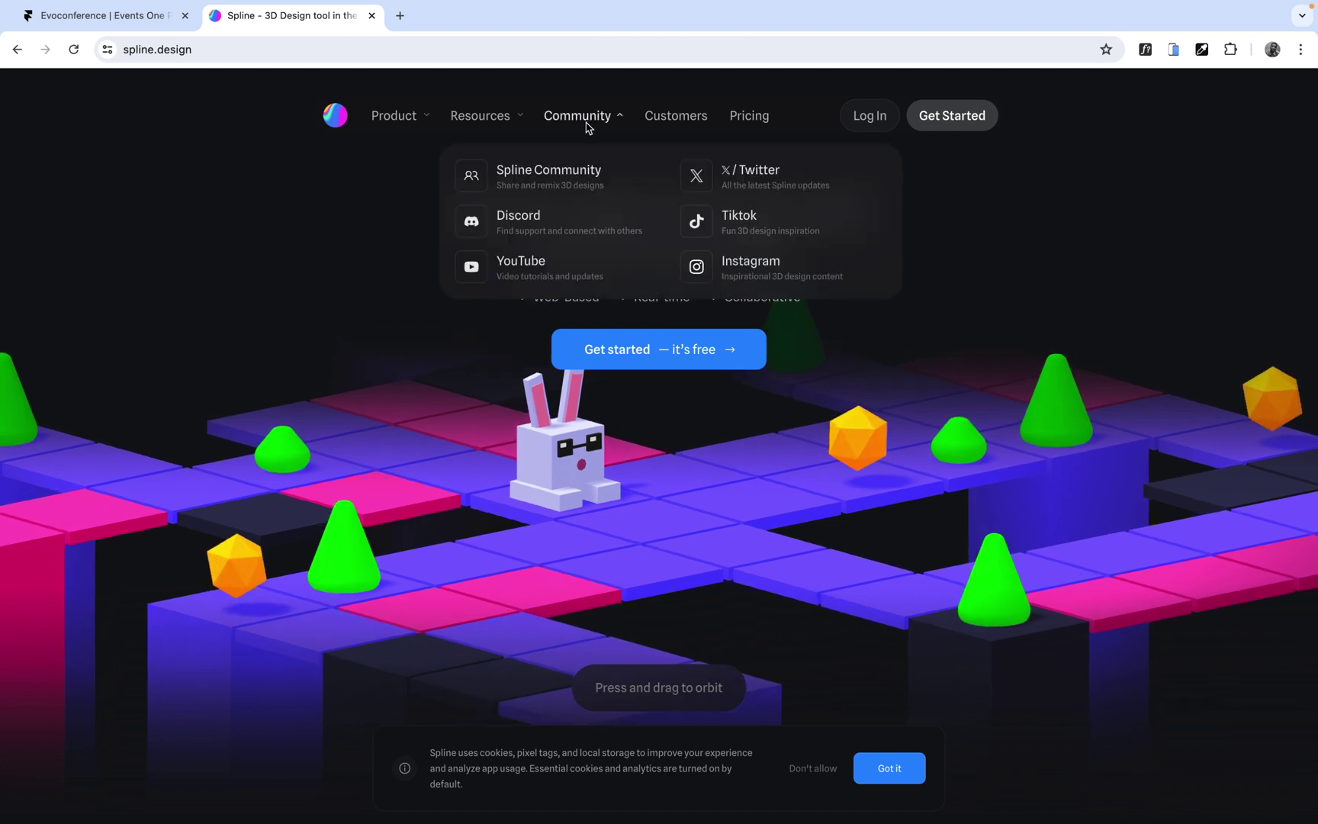
left_click(585, 183)
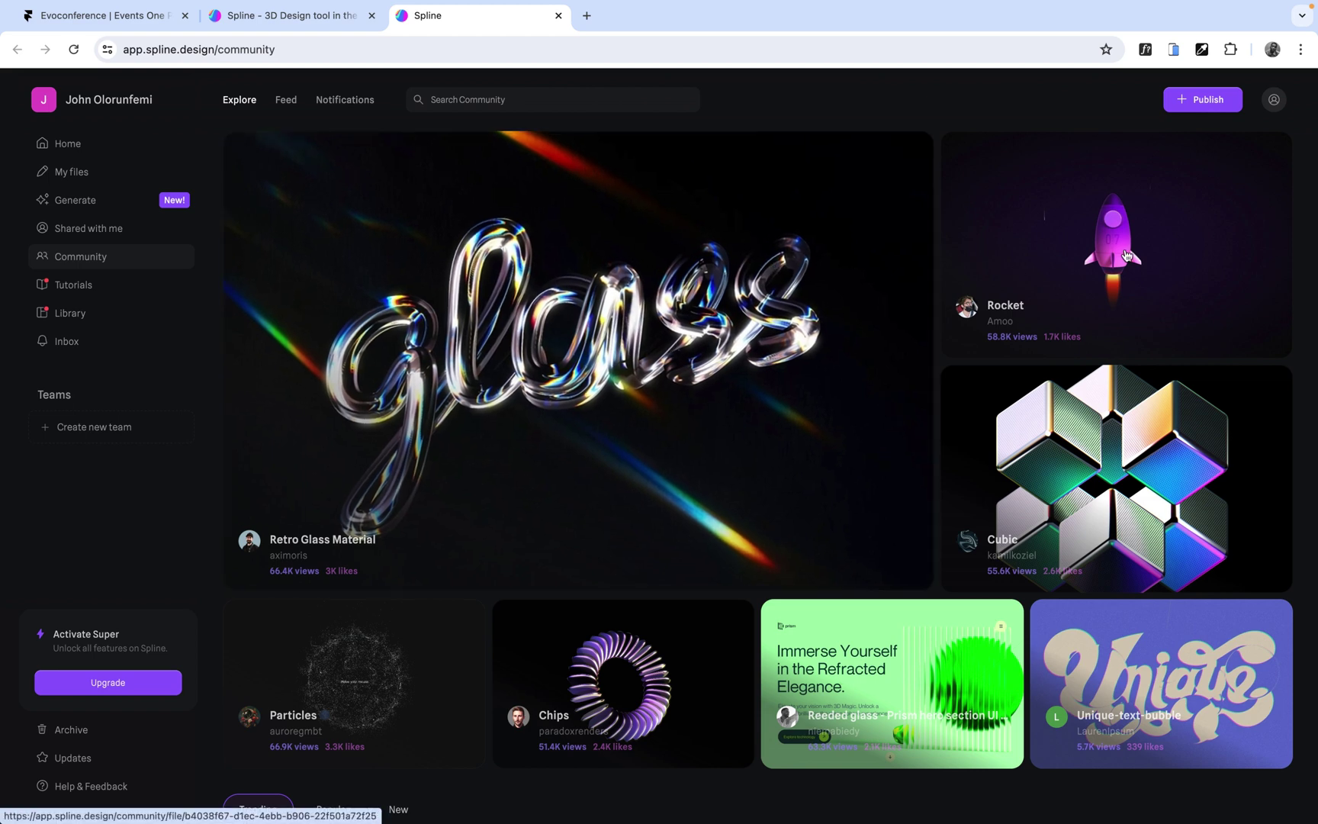
left_click(1103, 216)
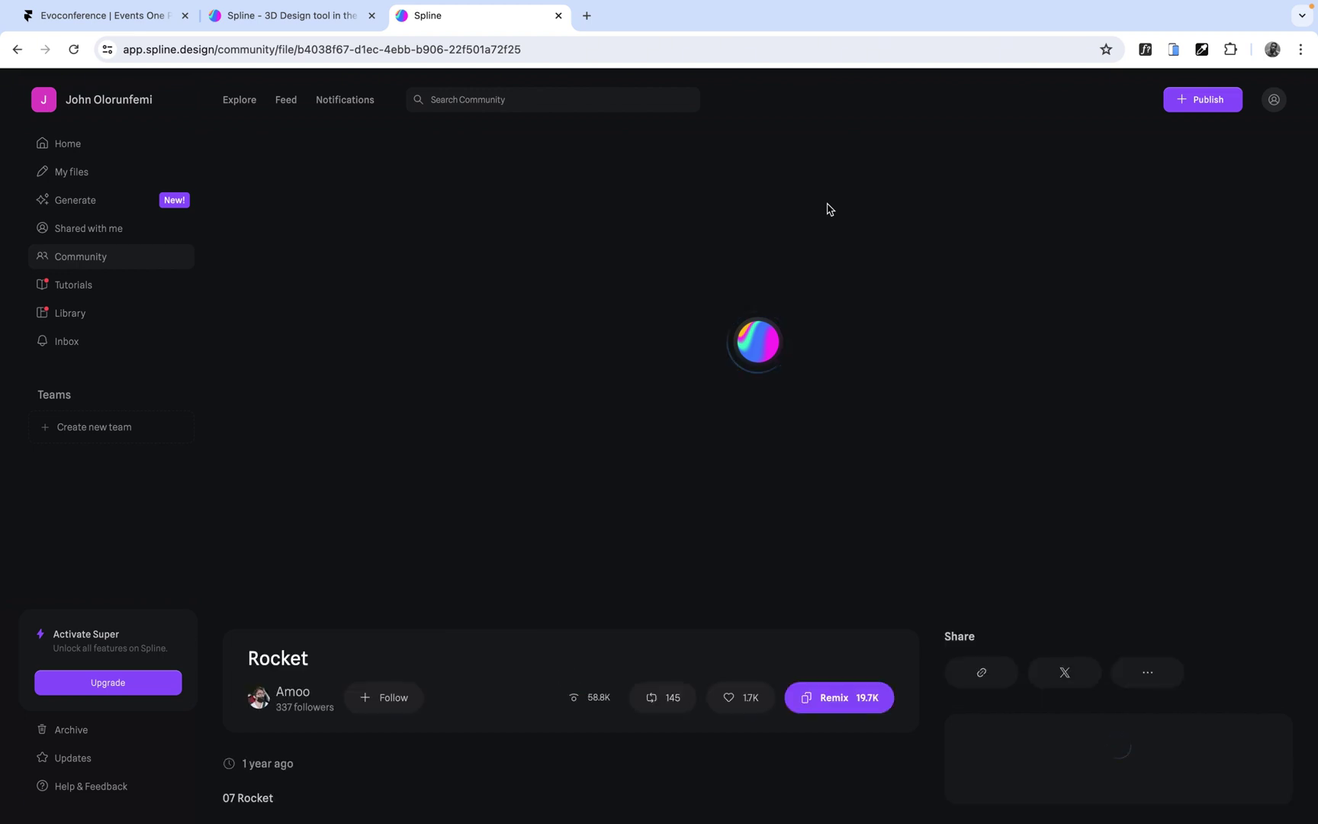
- Remix the Rocket scene and copy its Public URL link from the Export panel
left_click(845, 707)
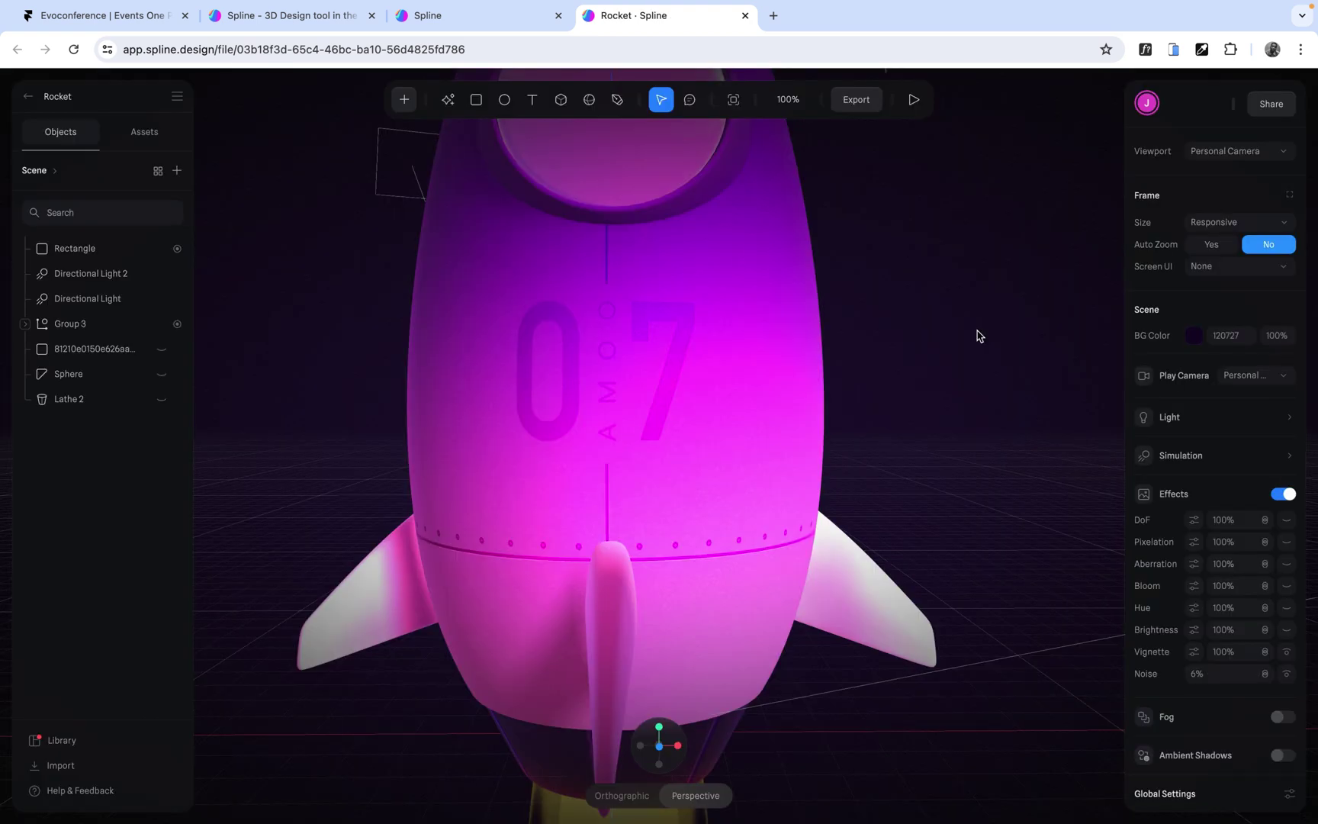
left_click(859, 102)
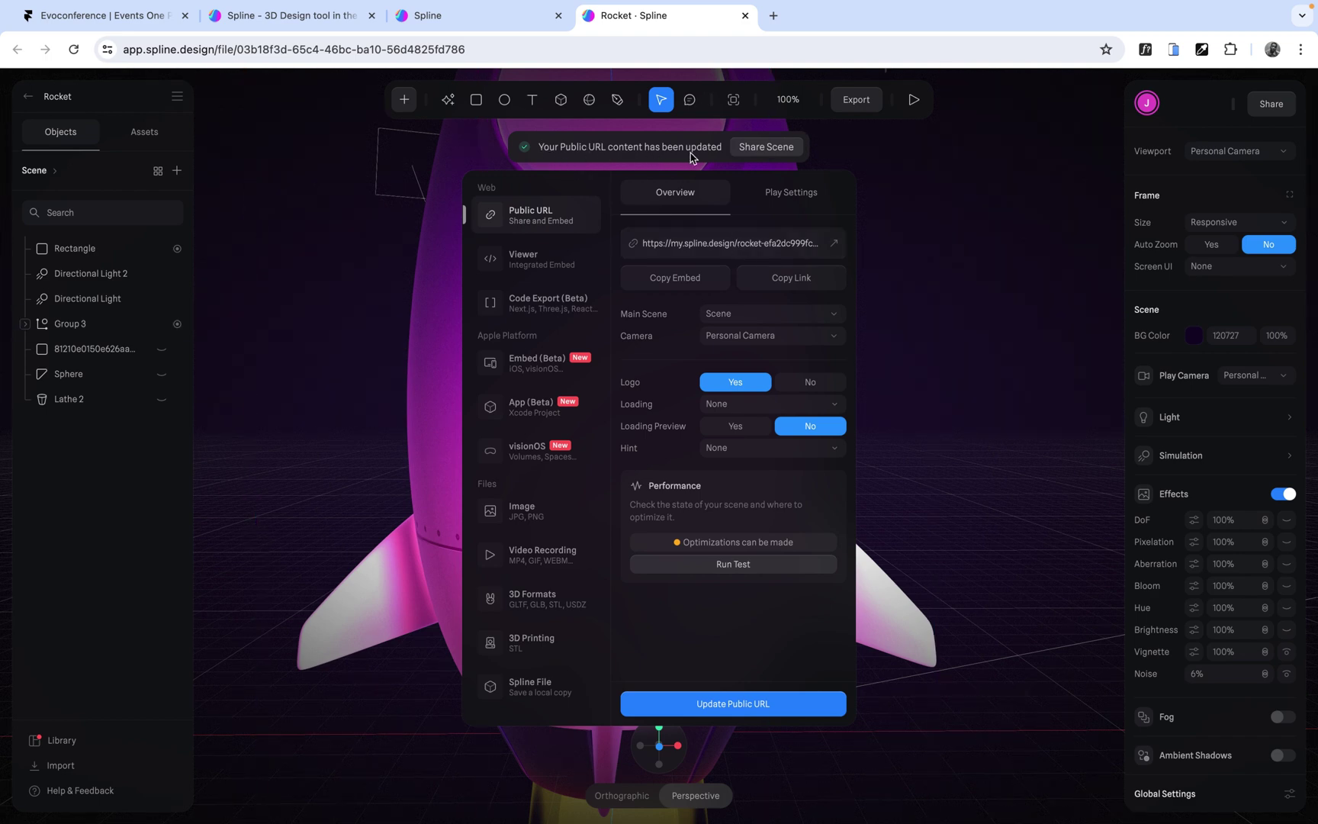
left_click(790, 282)
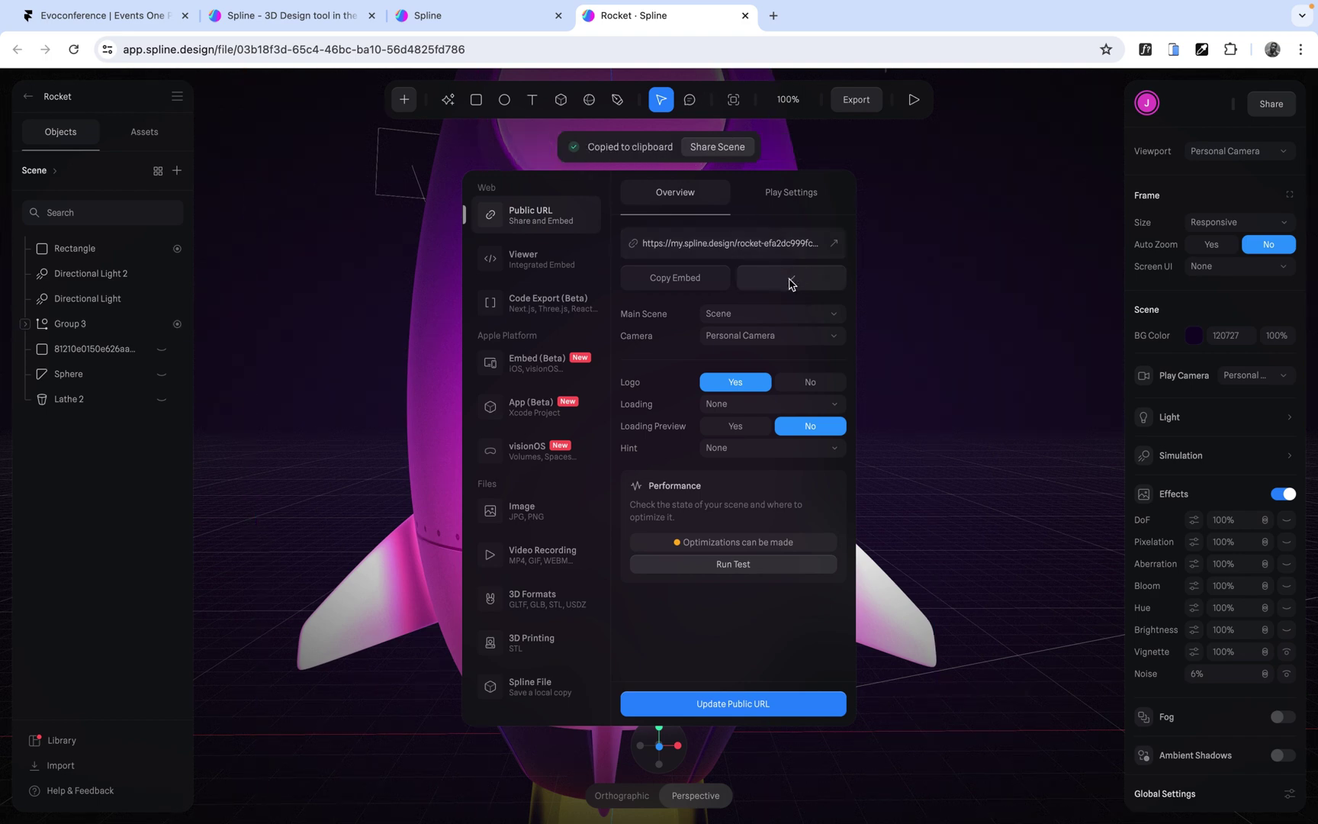
left_click(782, 283)
- Paste the copied Spline Rocket link into Framer's Embed URL field and confirm it
left_click(99, 14)
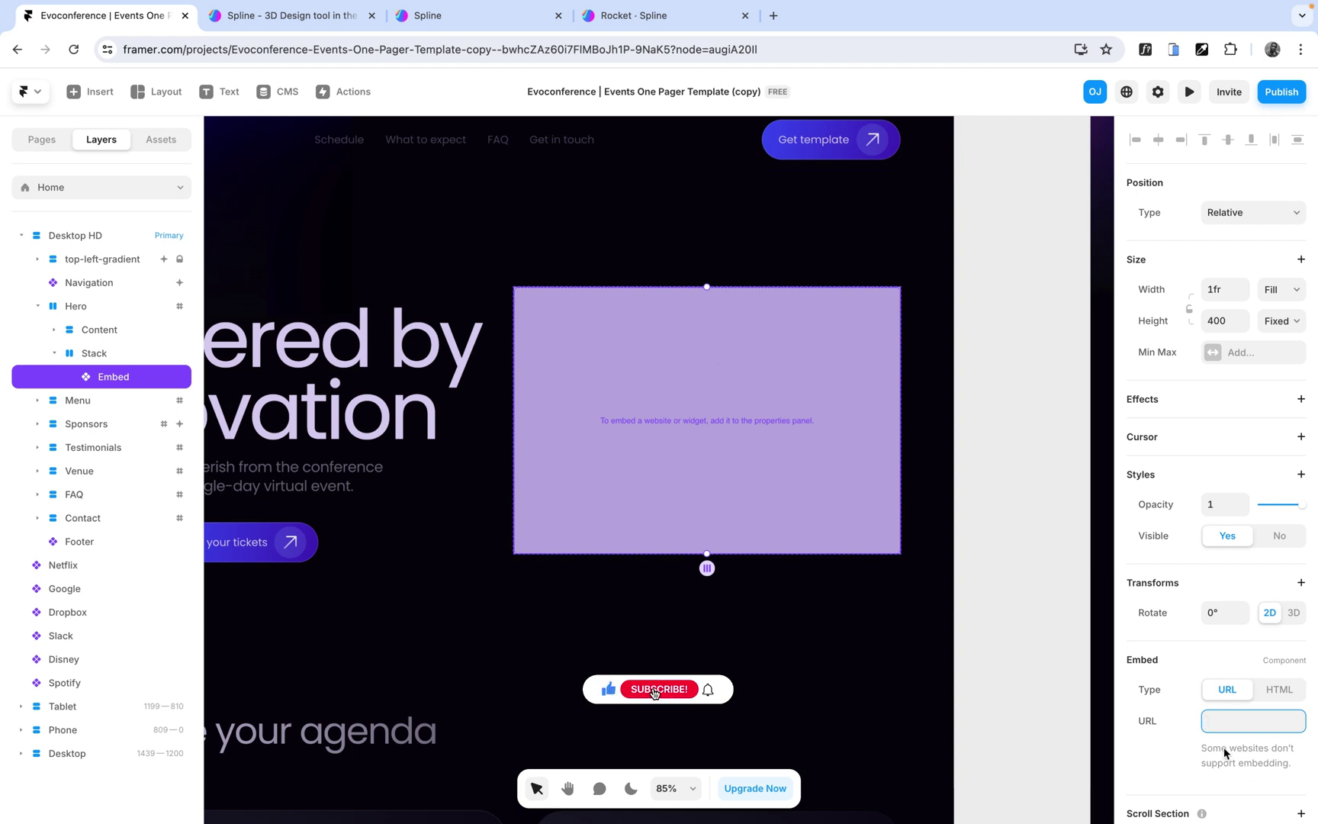
key("ctrl+v")
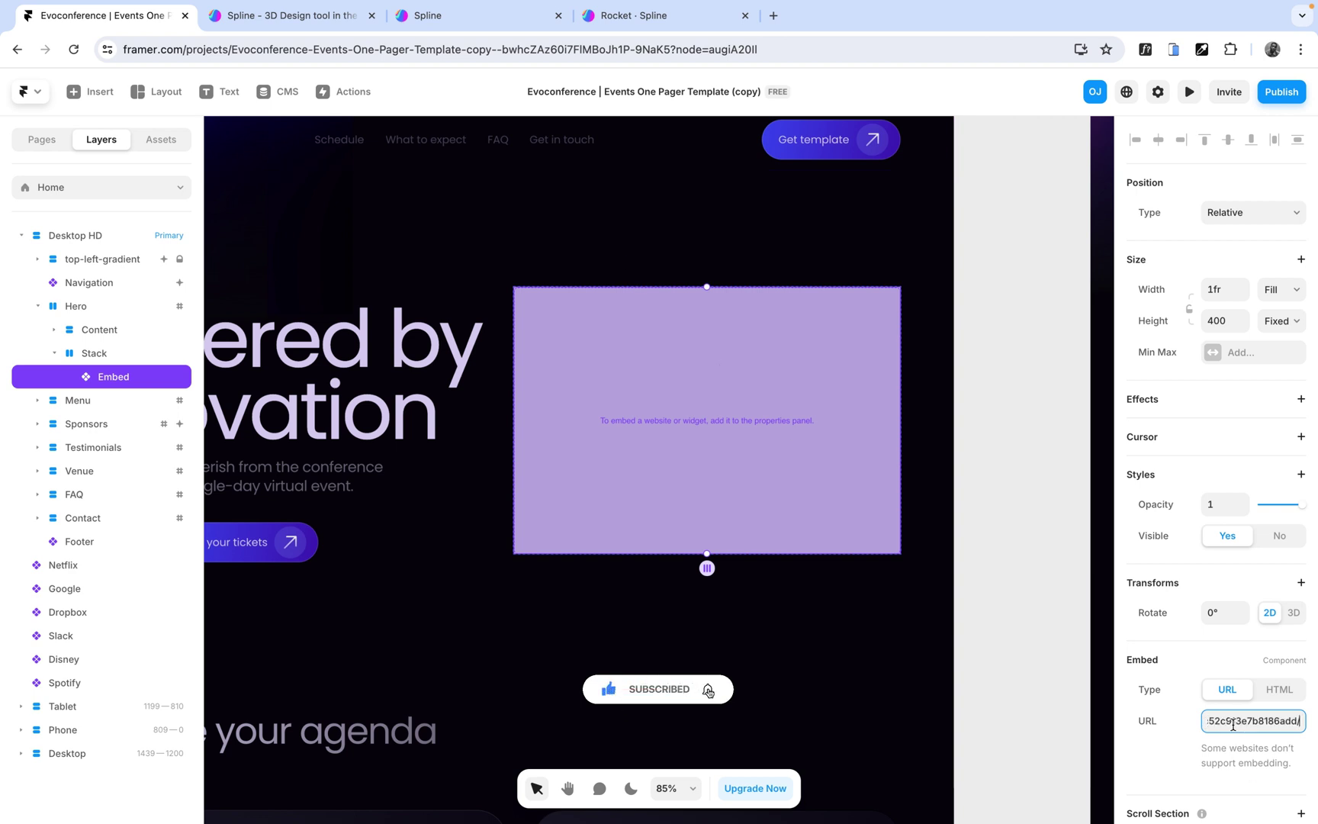
key("Return")
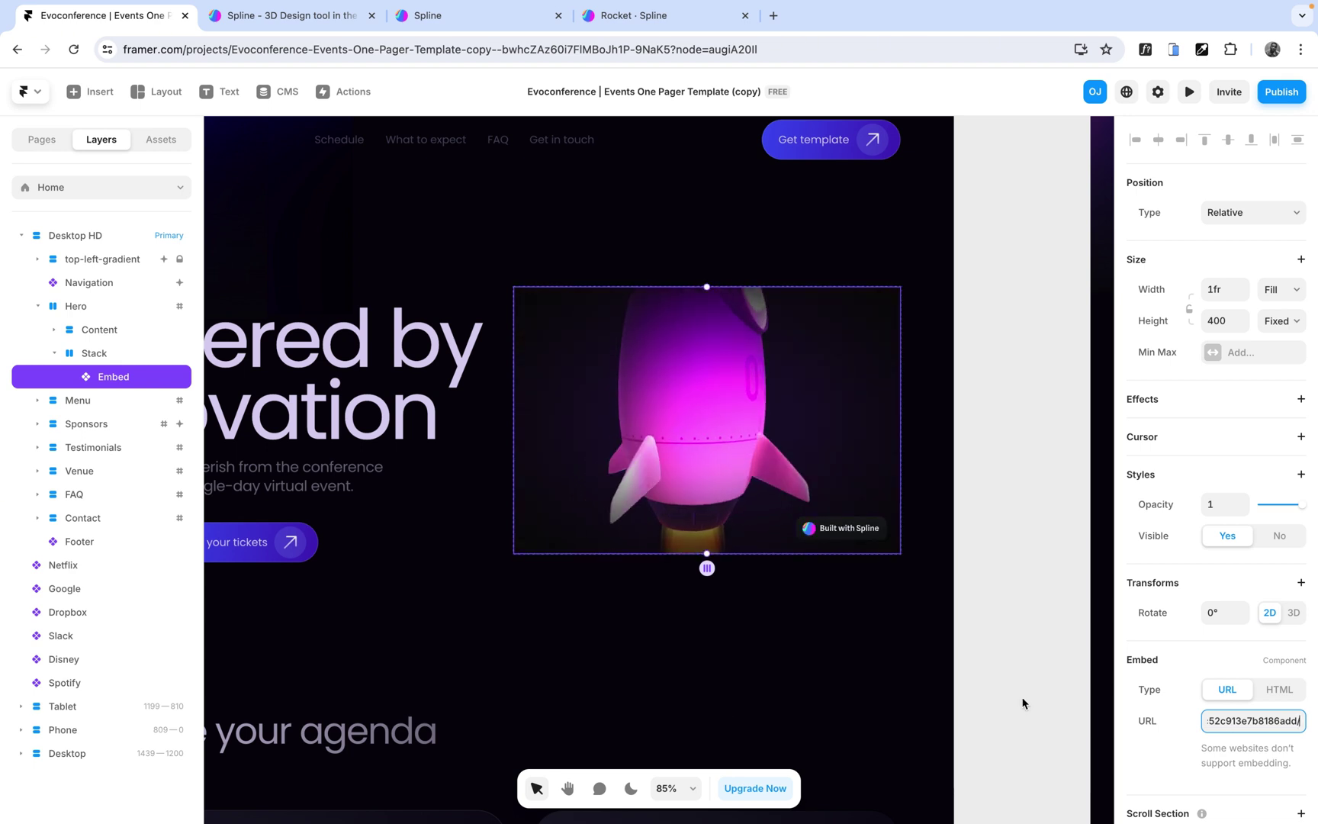
scroll(963, 637, "down", 3)
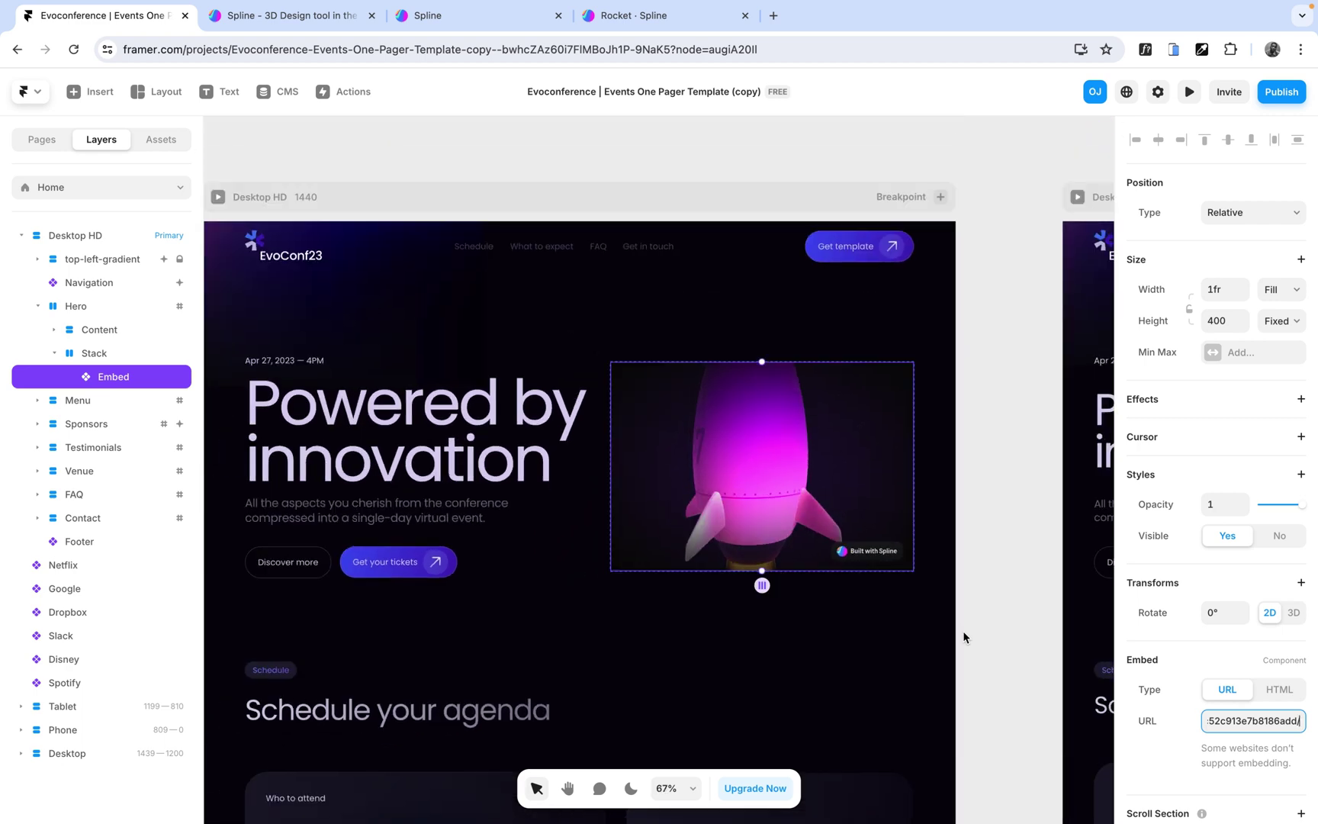
scroll(964, 637, "left", 2)
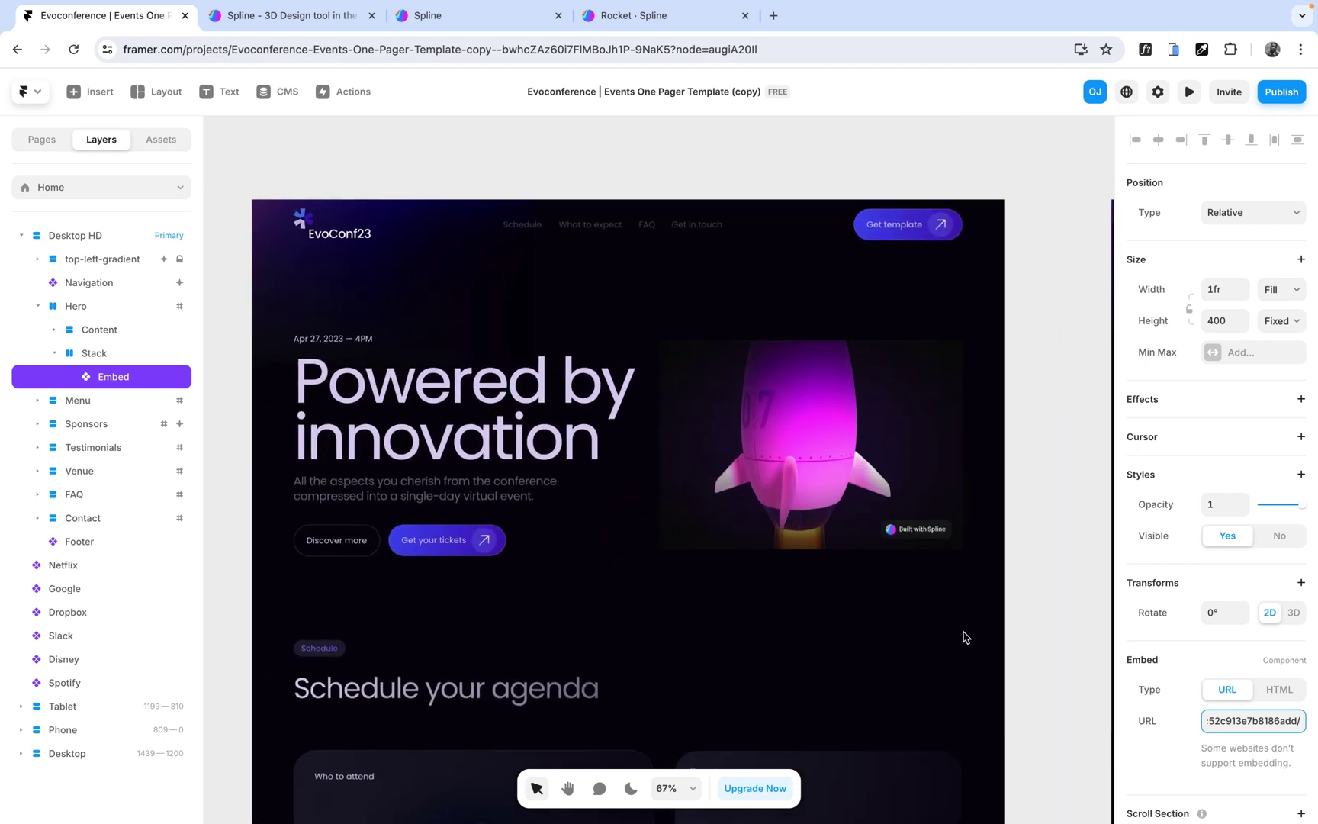
- Launch Framer's live preview to see the rocket turning beside the hero headline
left_click(1189, 92)
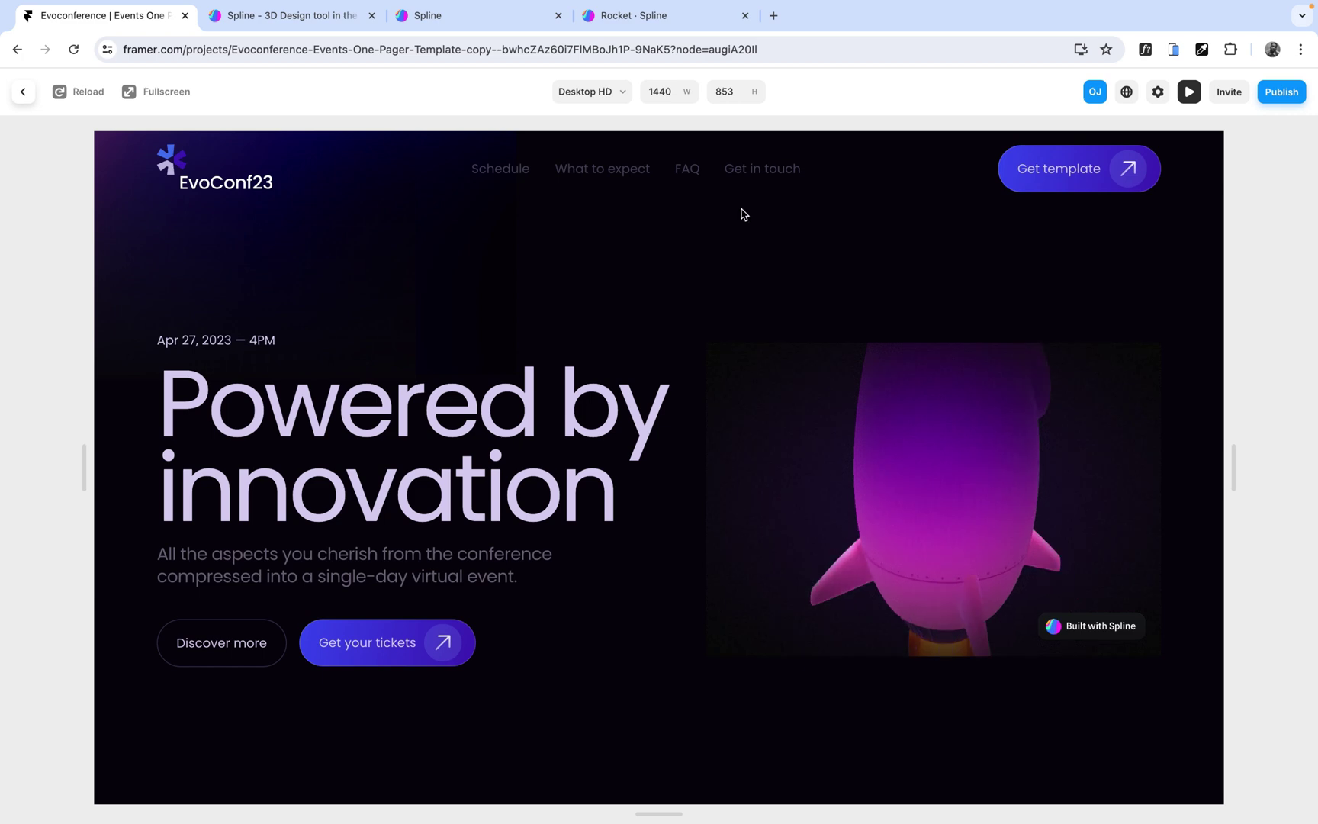
- Close the Rocket file's Export panel, deselect the rocket, and zoom out to show its flame
left_click(644, 19)
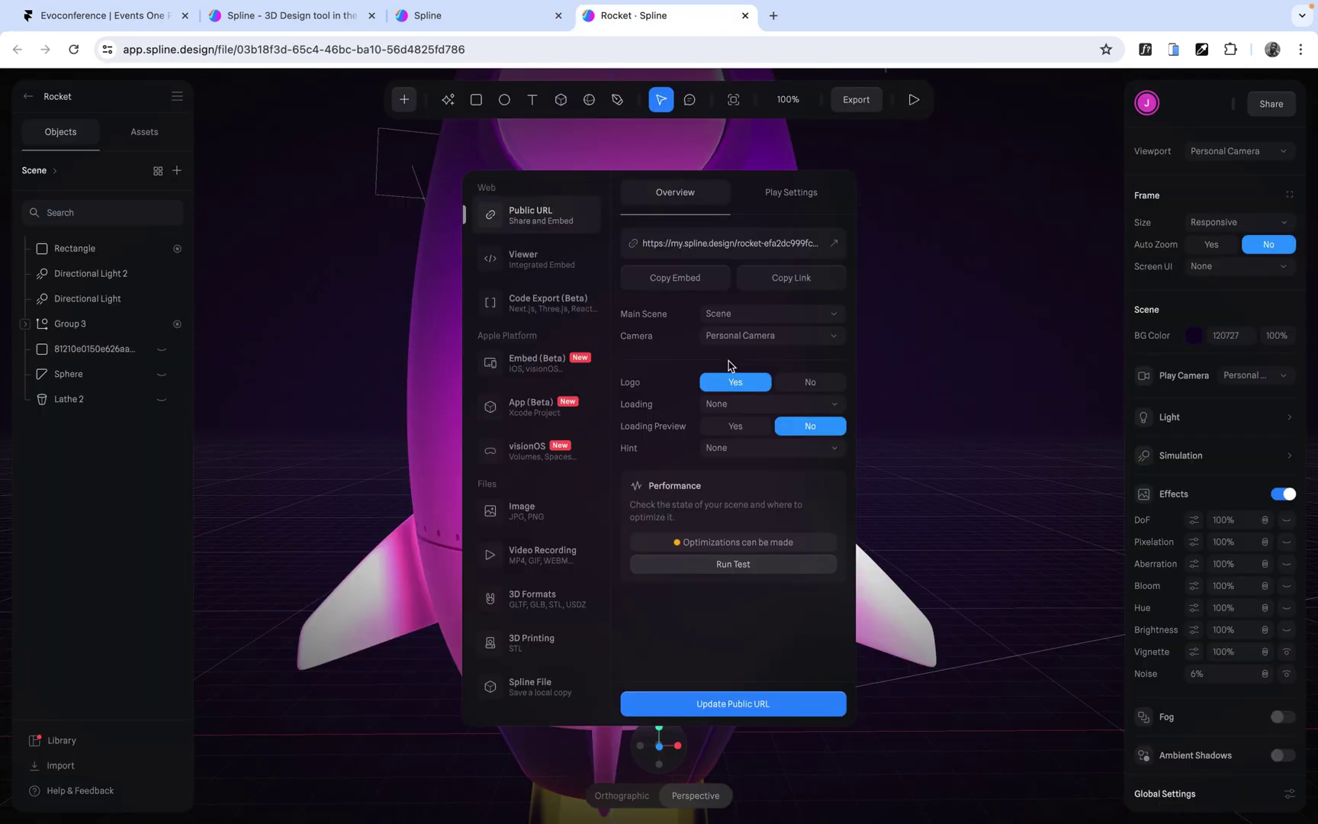
left_click(937, 331)
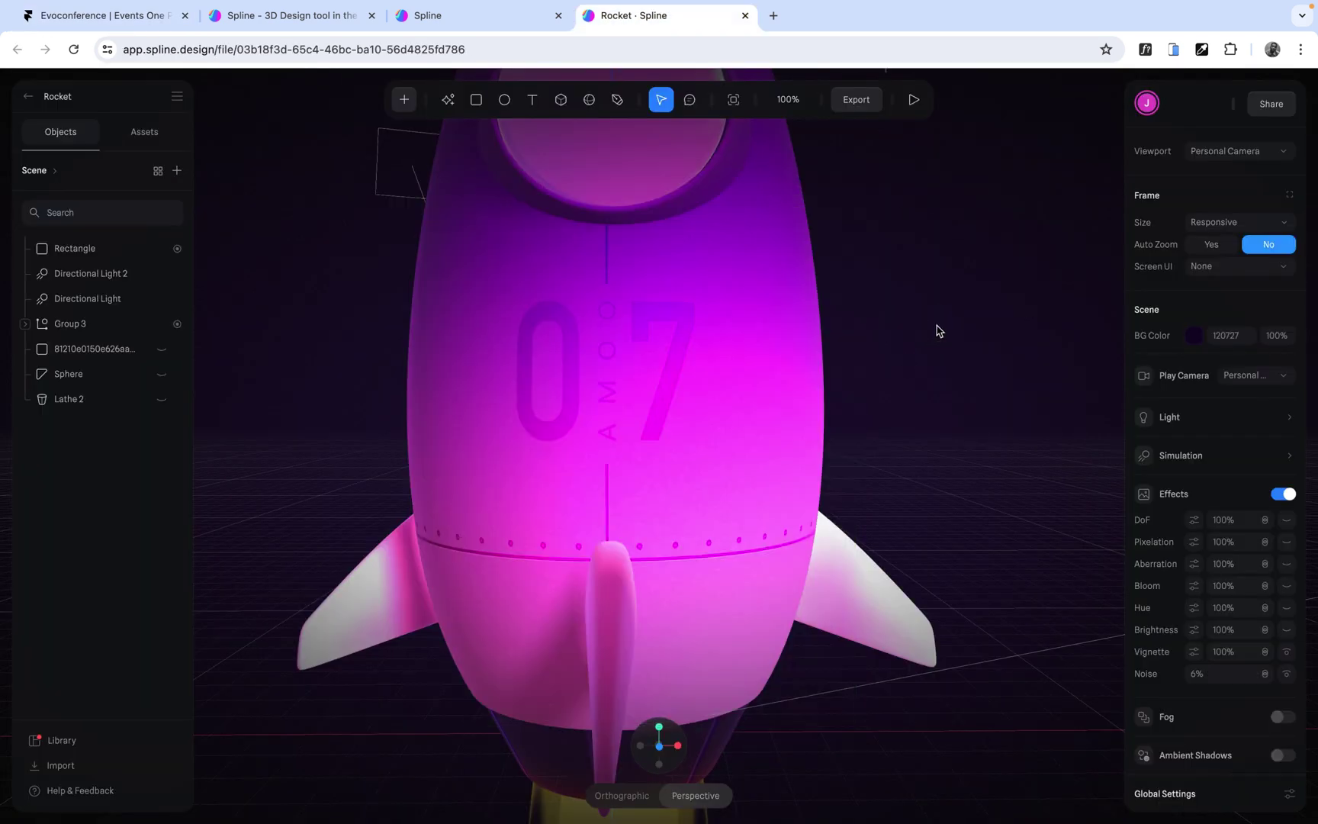
left_click(601, 400)
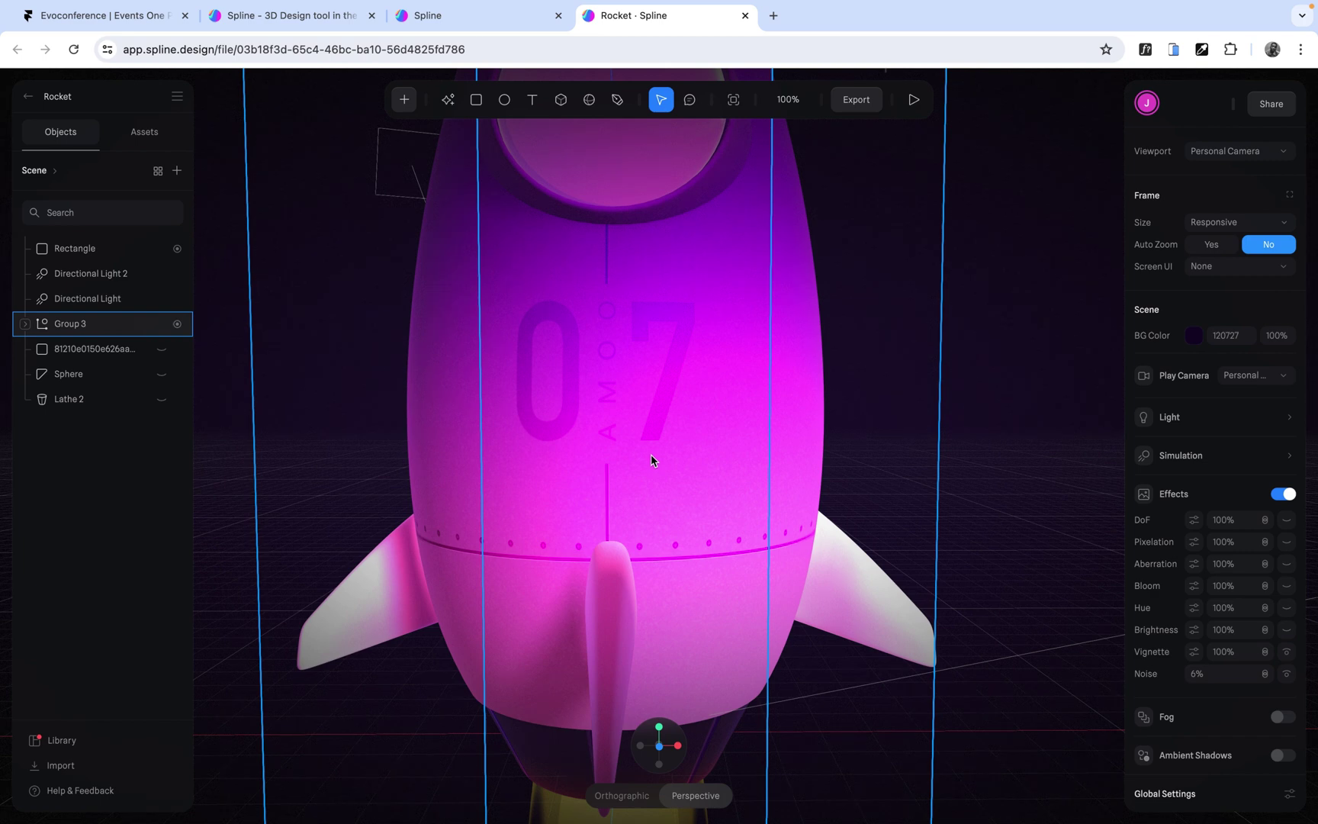
scroll(651, 458, "down", 5)
key("Escape")
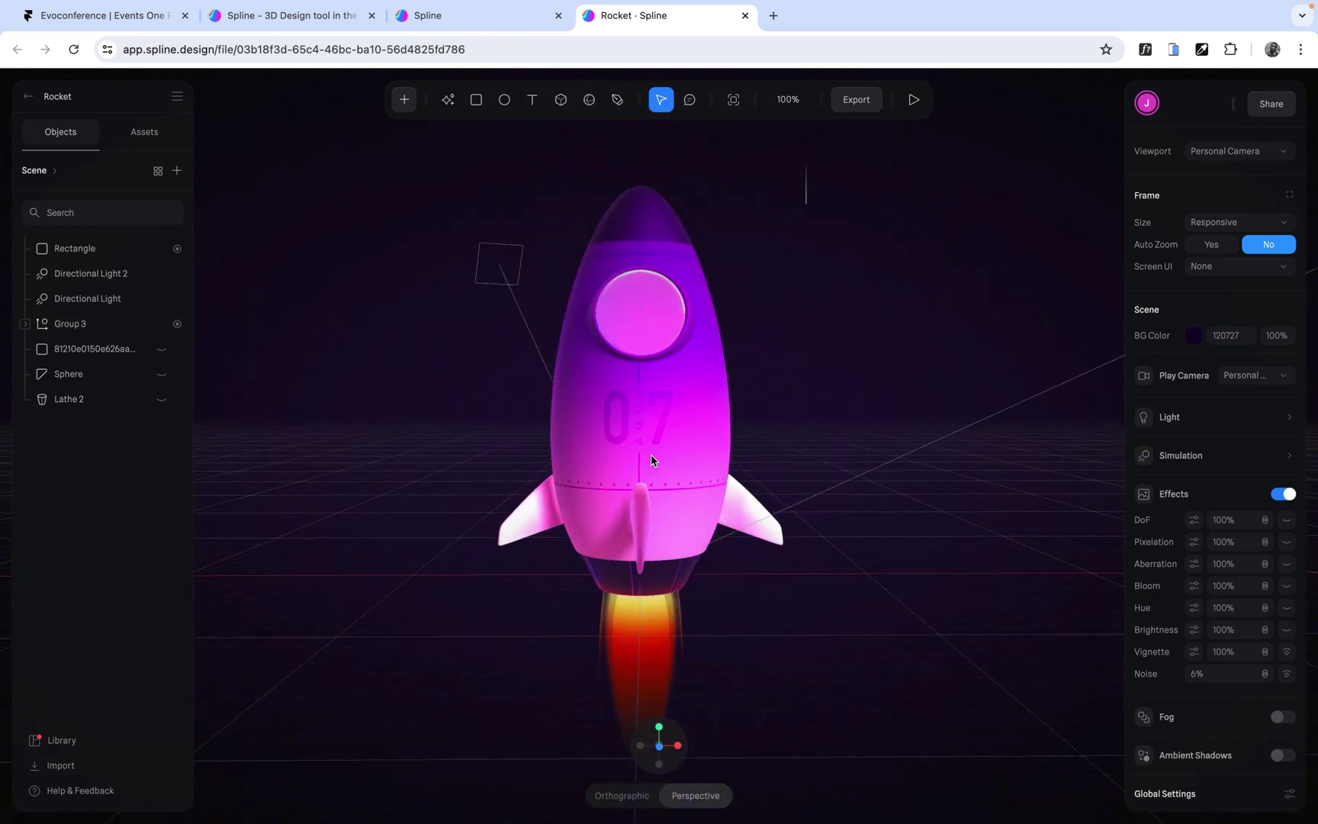
scroll(652, 455, "down", 3)
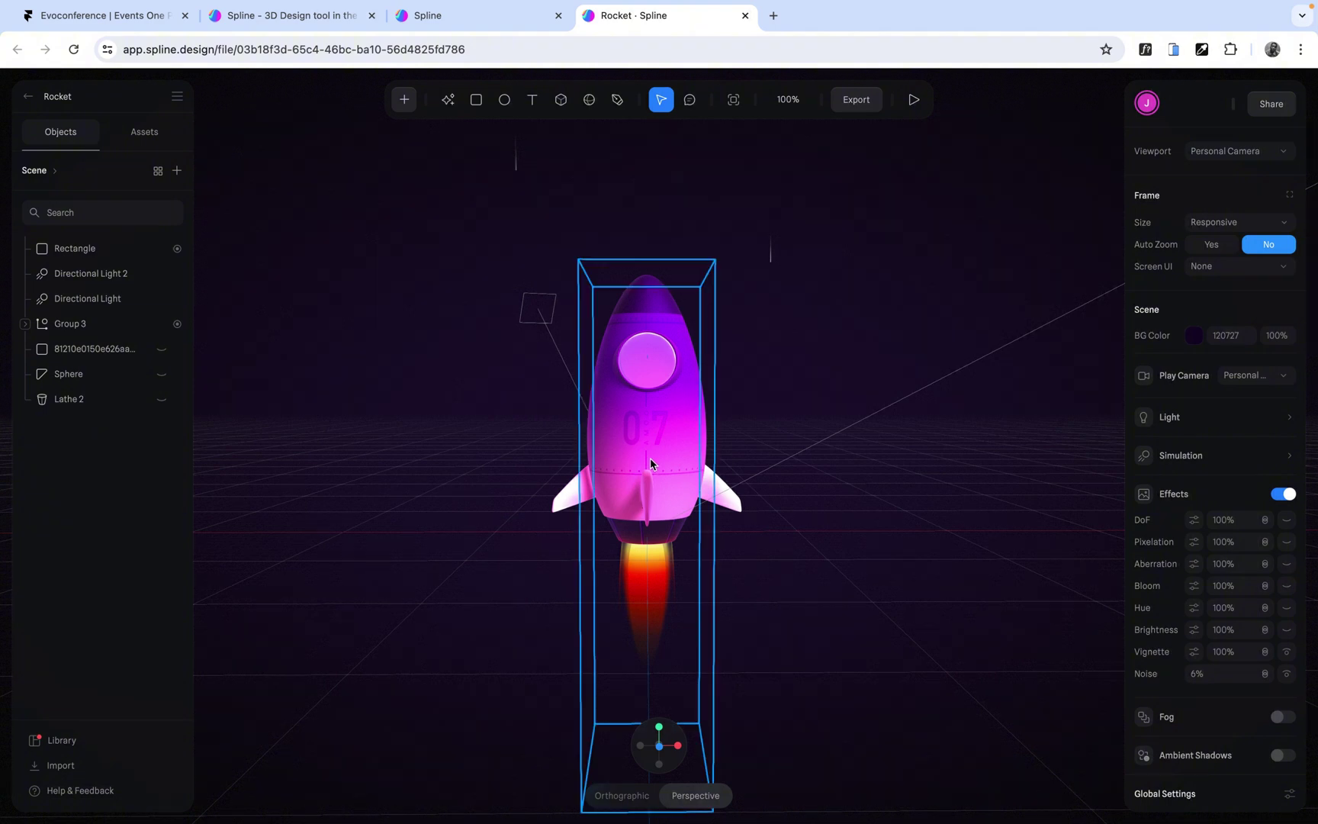
scroll(650, 457, "down", 3)
scroll(650, 457, "up", 3)
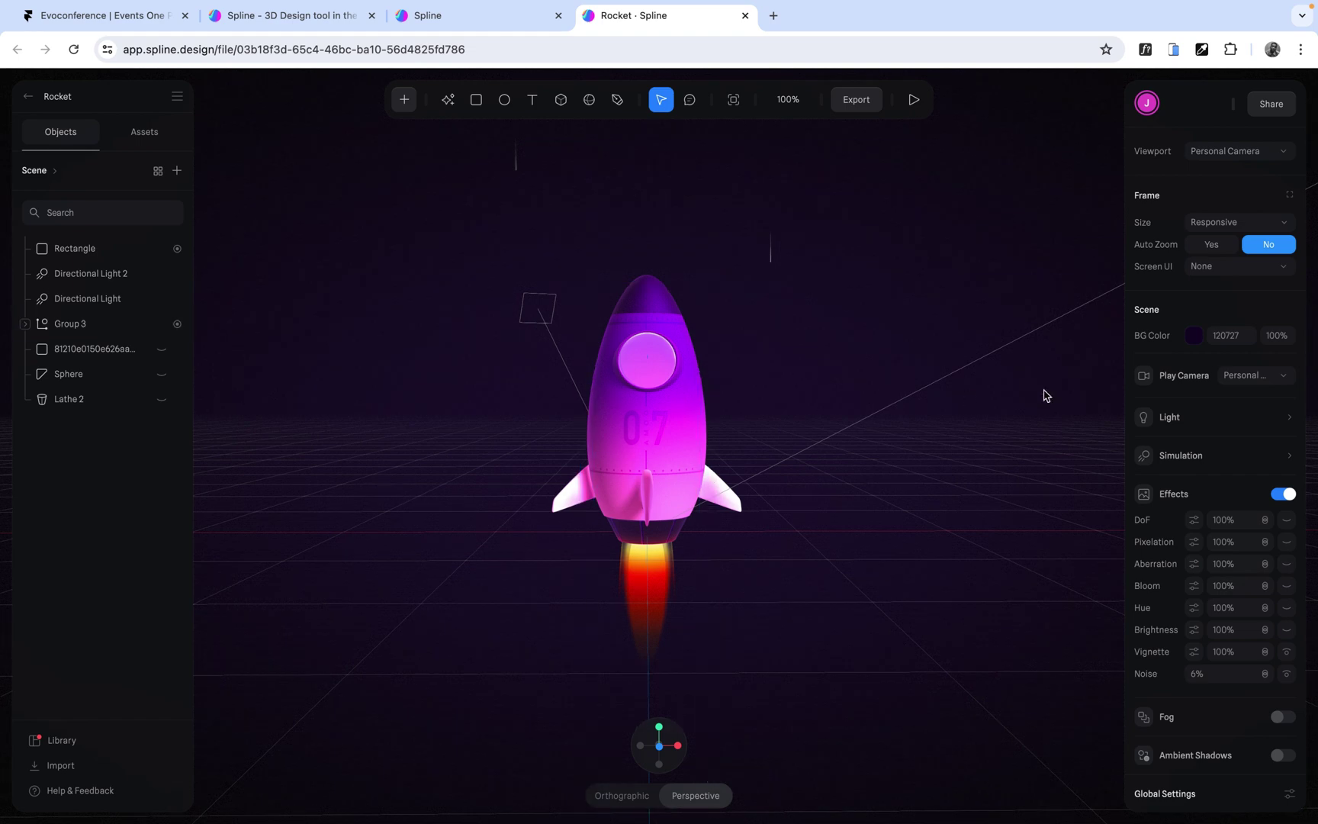
- Add a new shared Play Camera framing the rocket, view through it, and reopen Export
left_click(1260, 378)
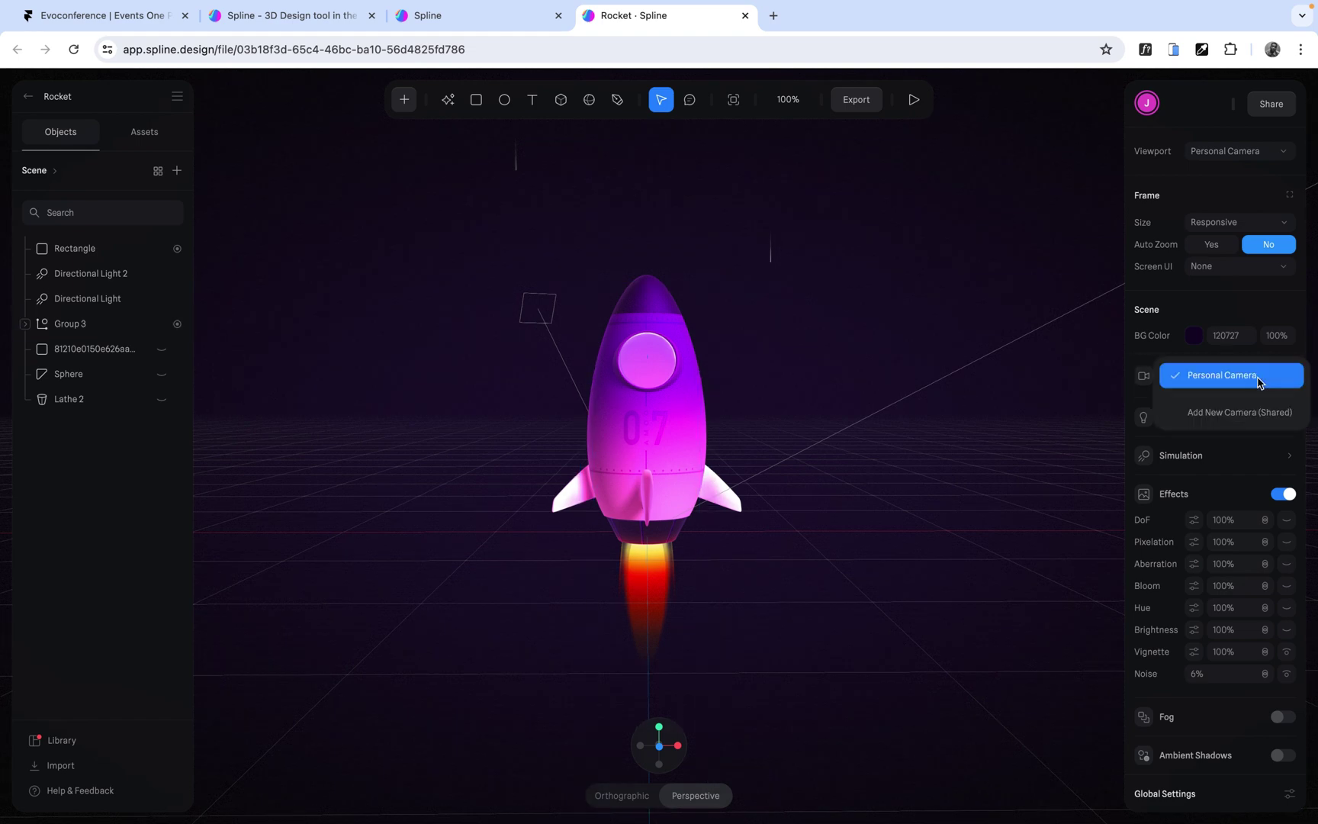
left_click(1218, 415)
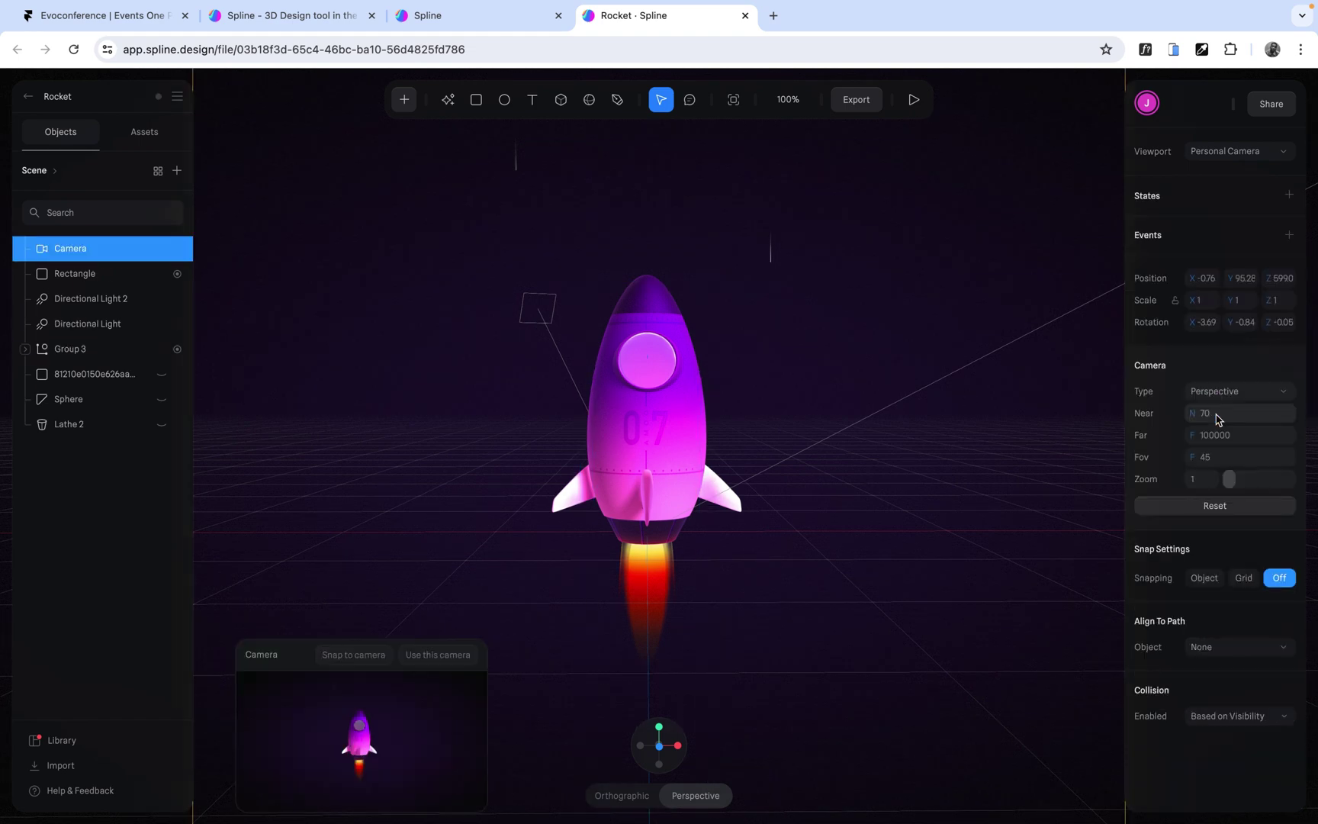
left_click(431, 661)
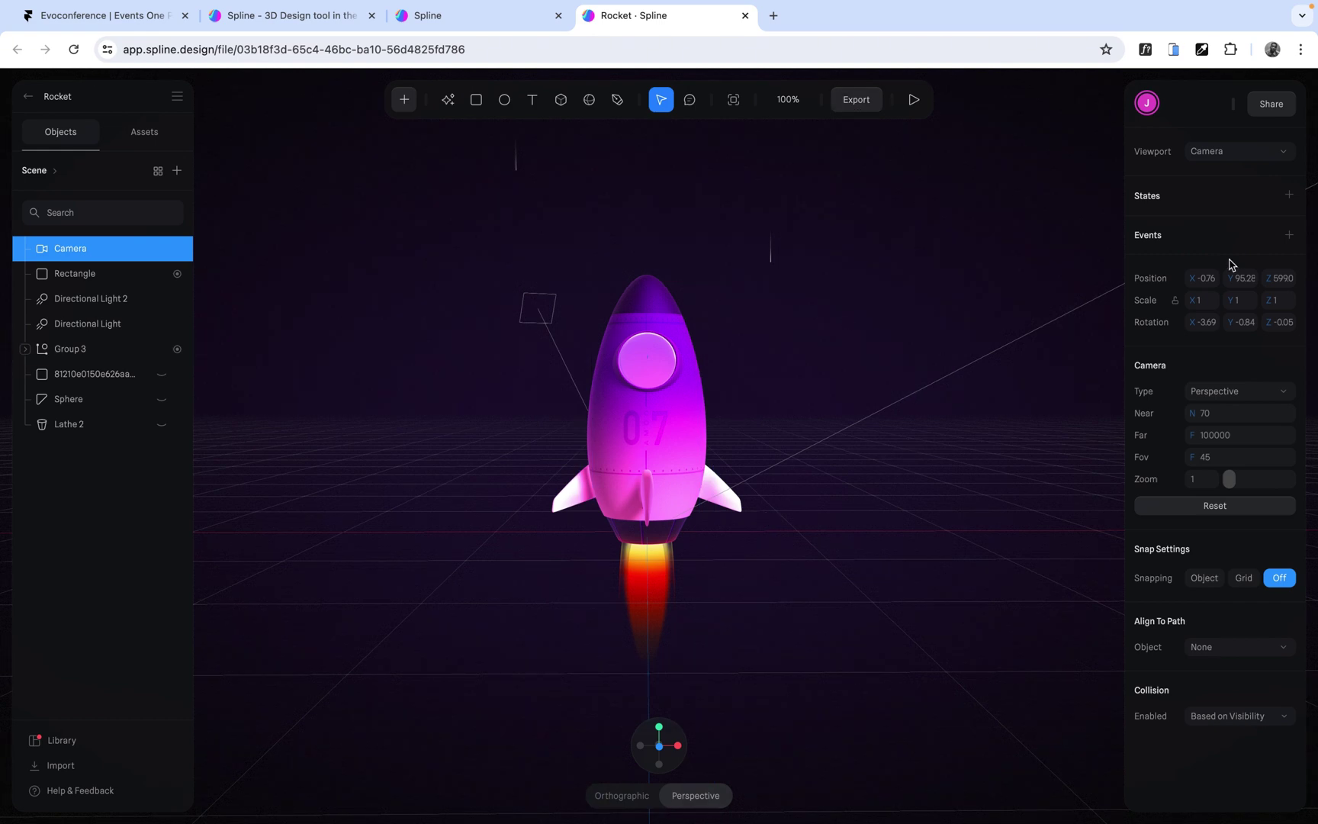
left_click(856, 100)
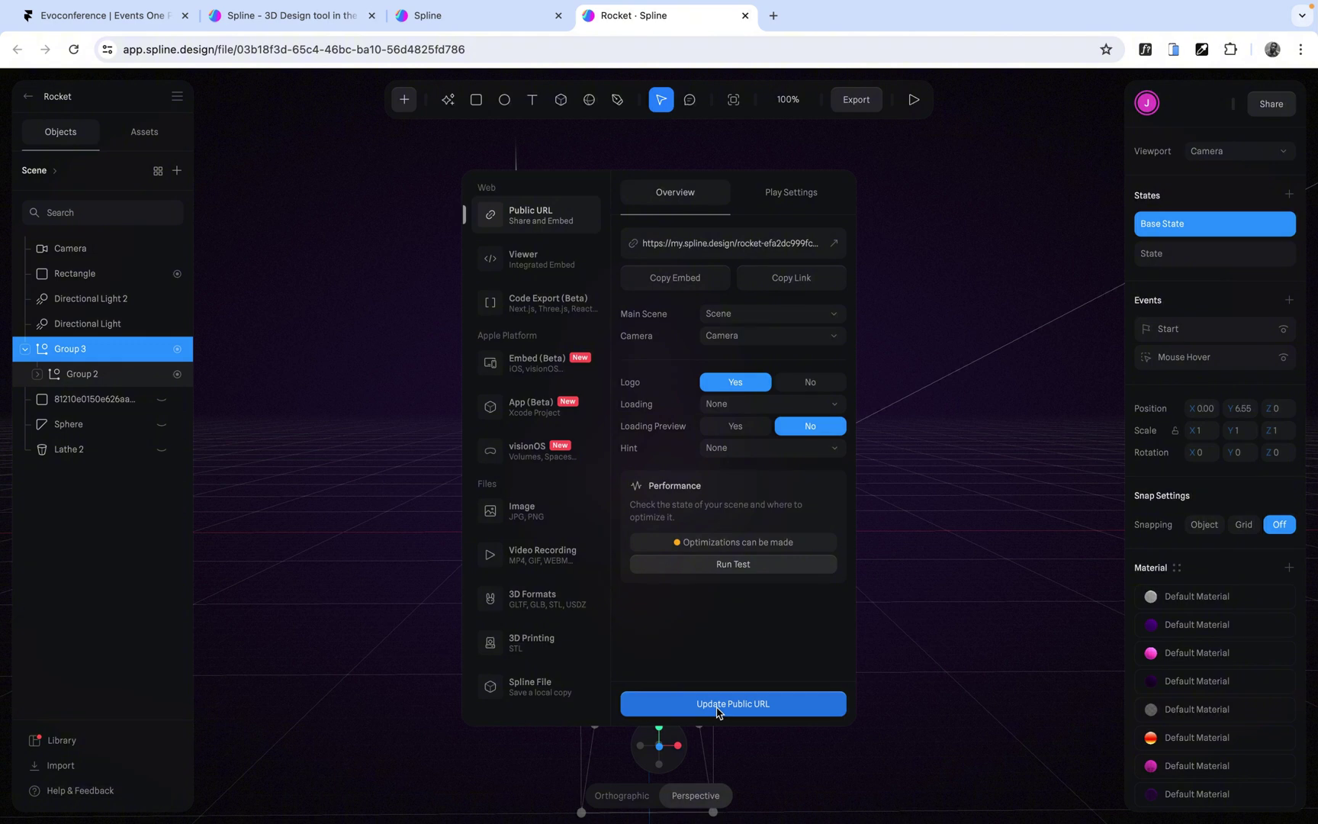
- Set the Rocket Public URL camera to 'Camera', update and copy the link, then return to Framer
left_click(772, 340)
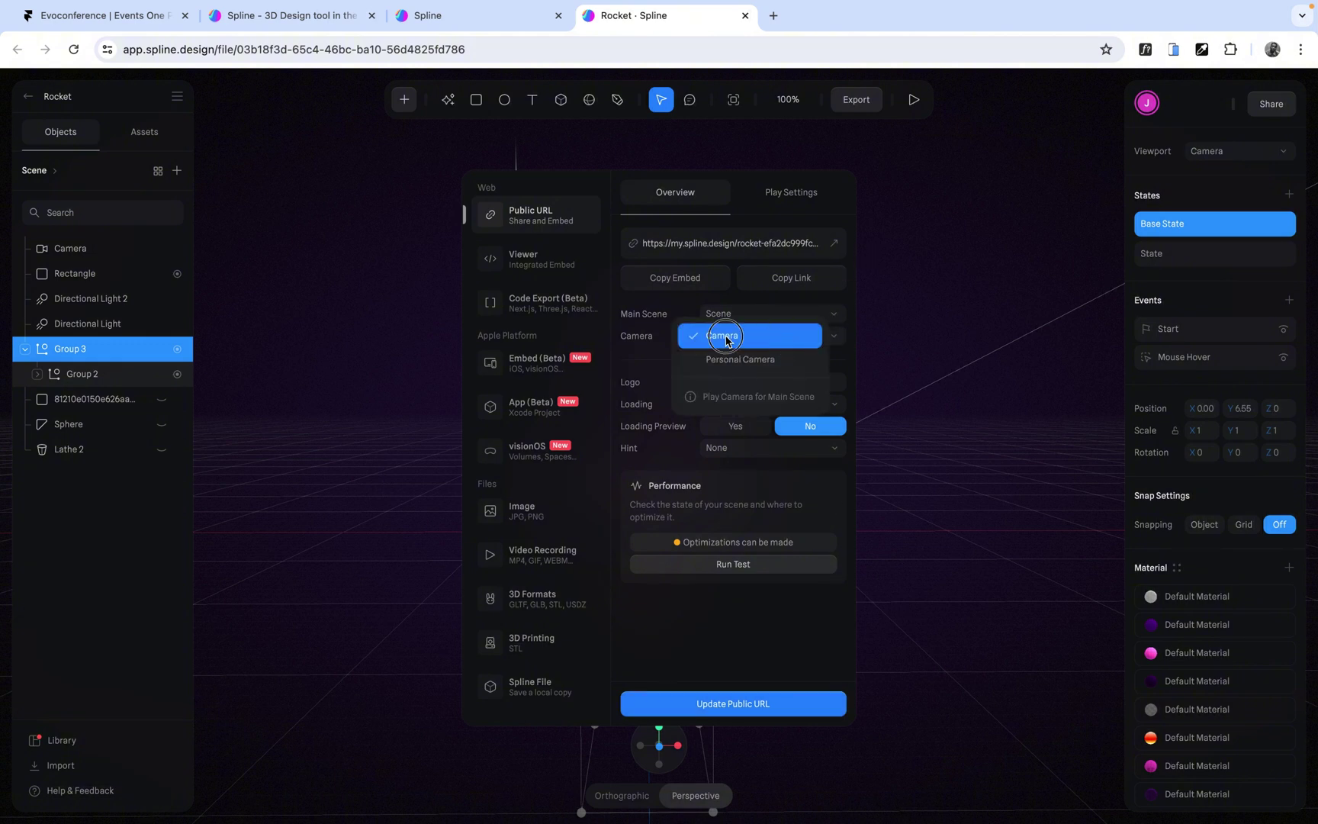
left_click(726, 337)
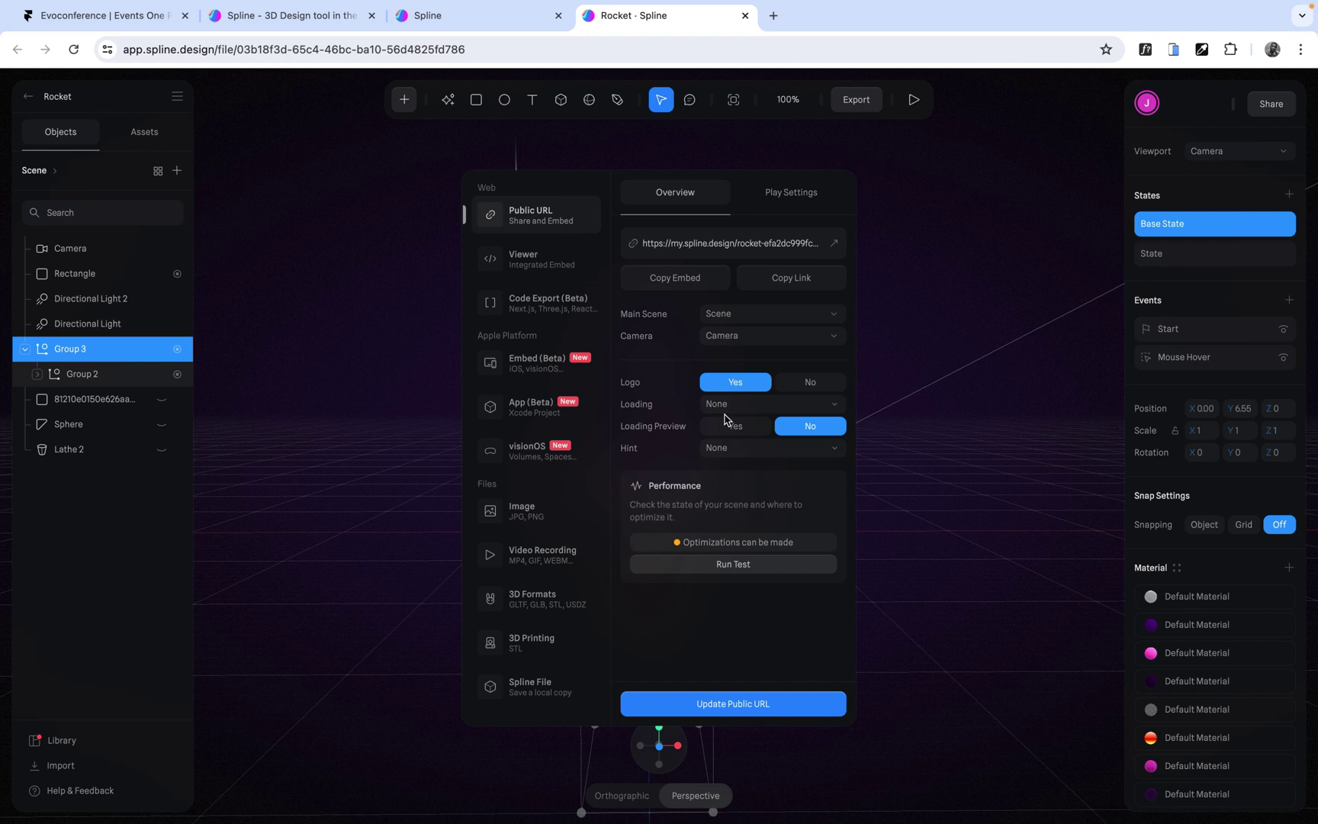
left_click(708, 703)
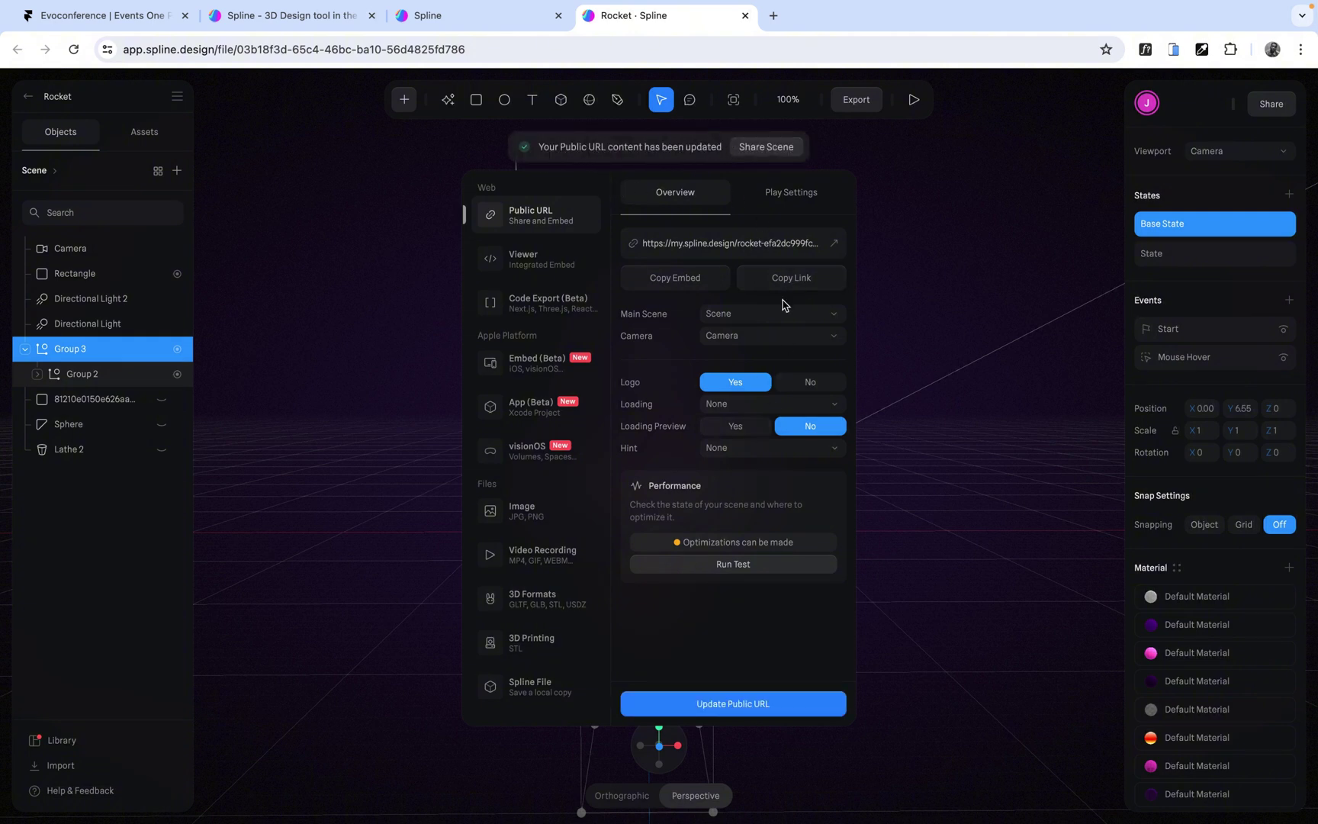
left_click(763, 280)
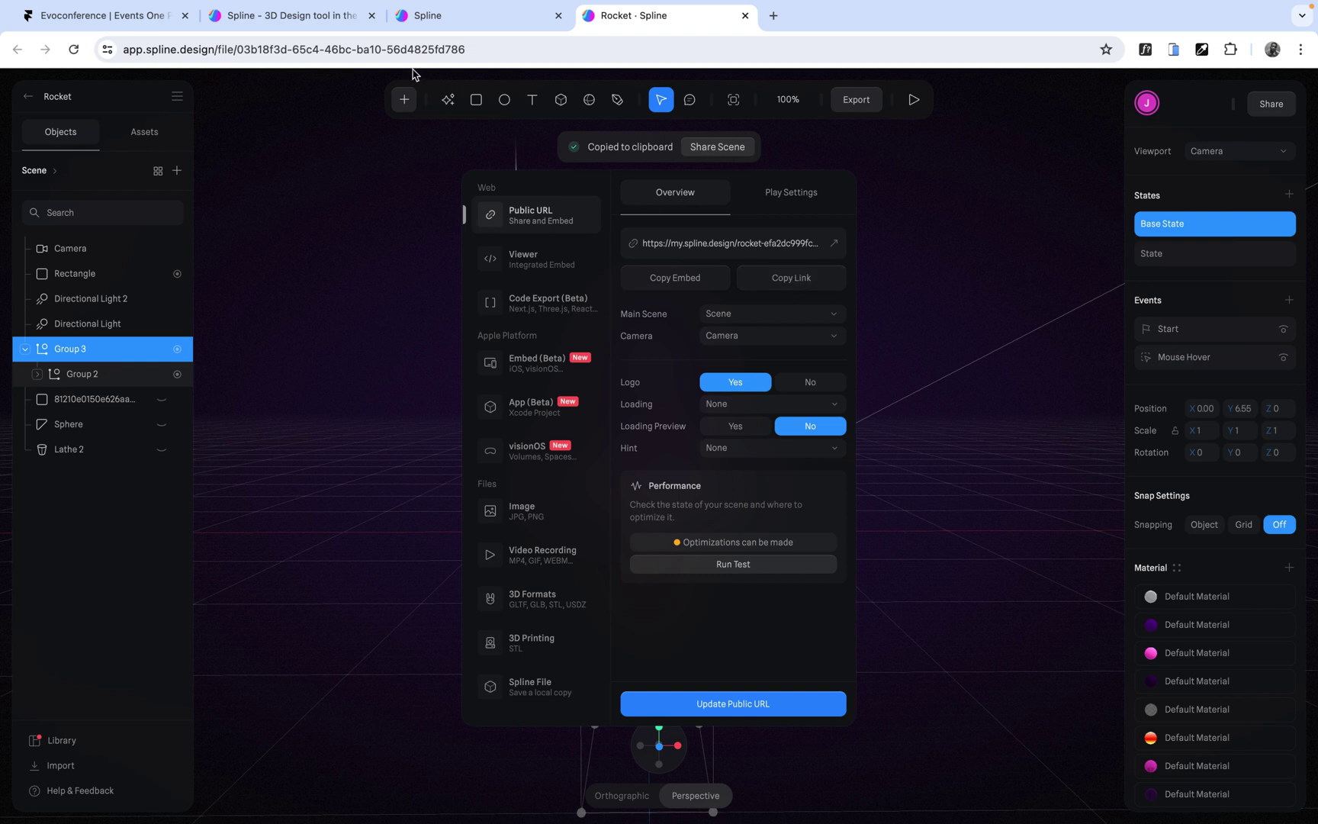
left_click(131, 17)
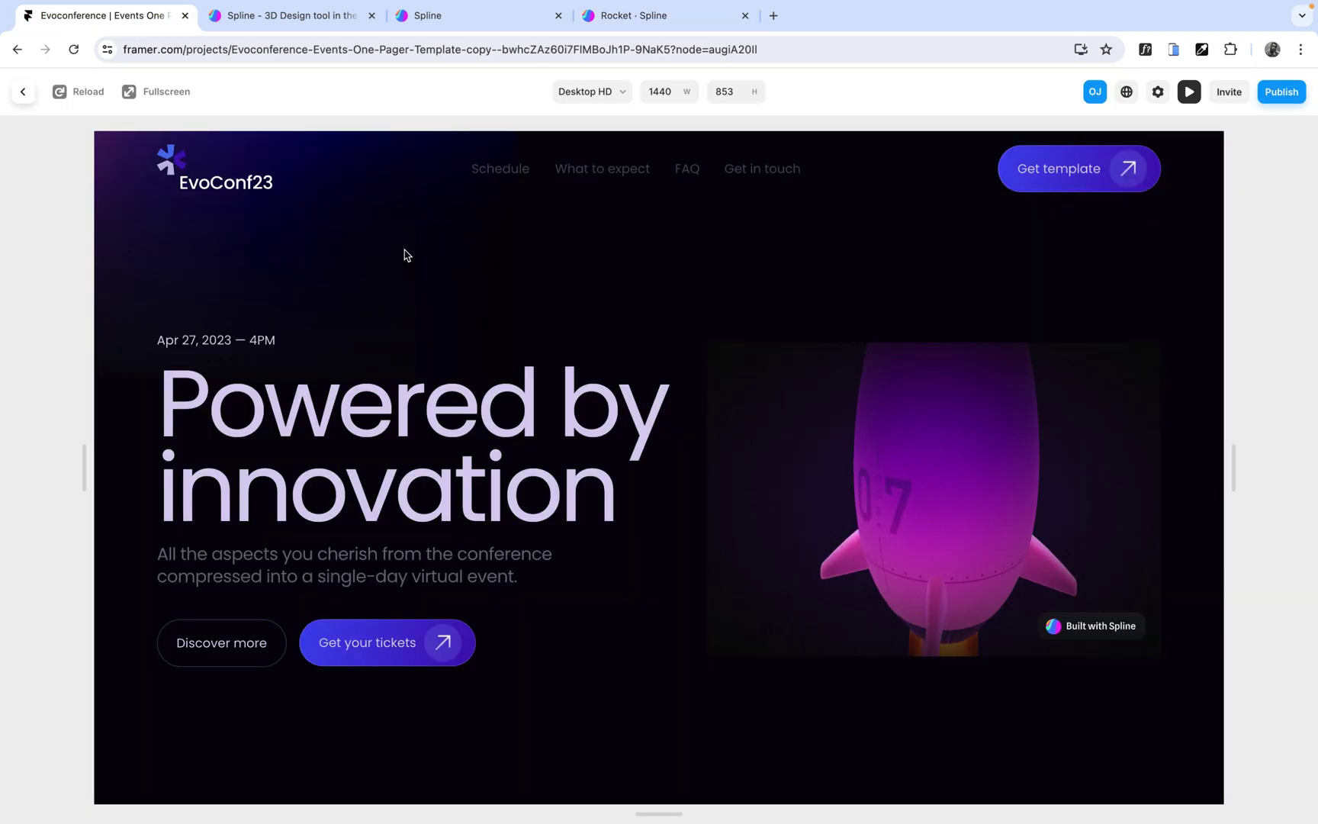
- Swap the hero Embed's URL for the updated Rocket scene link and preview the page live
left_click(23, 91)
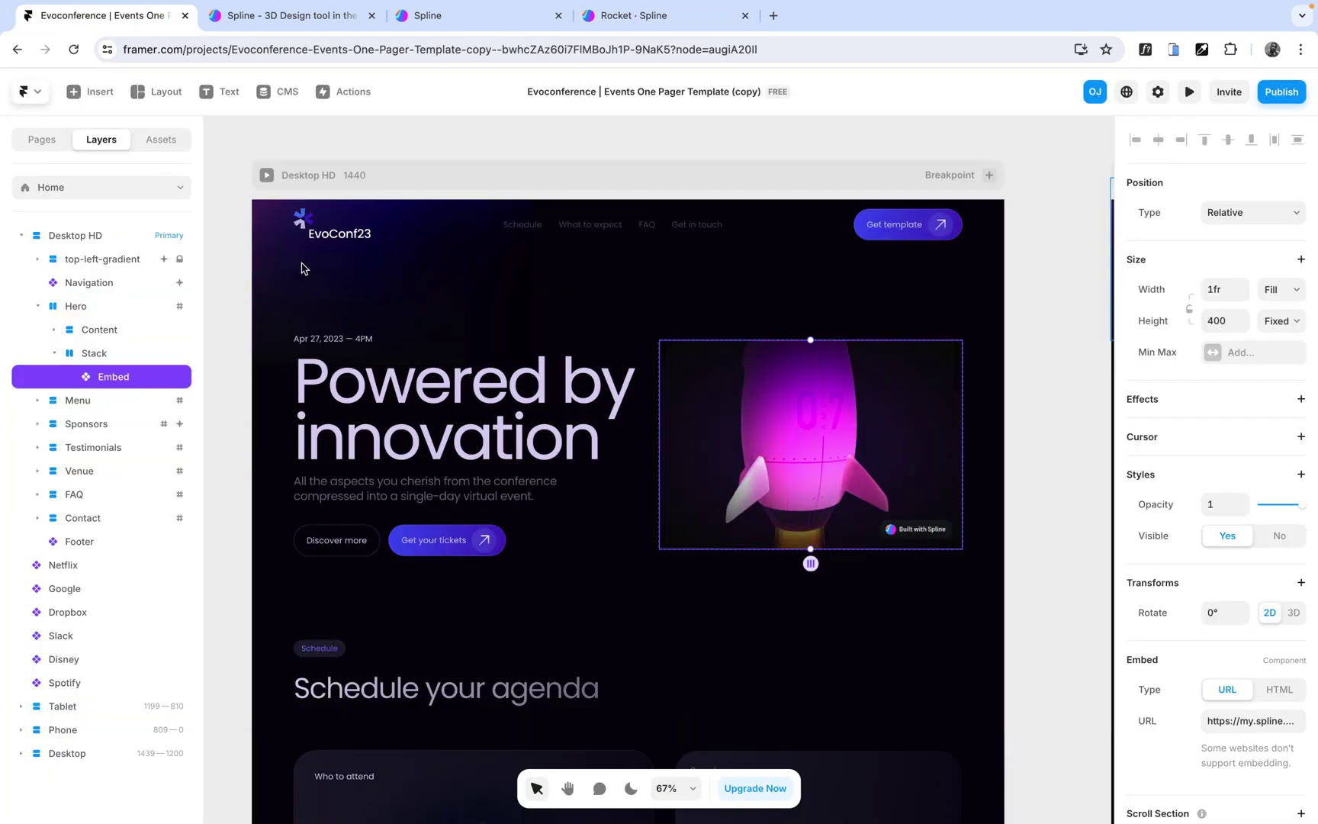
left_click(1242, 721)
key("BackSpace")
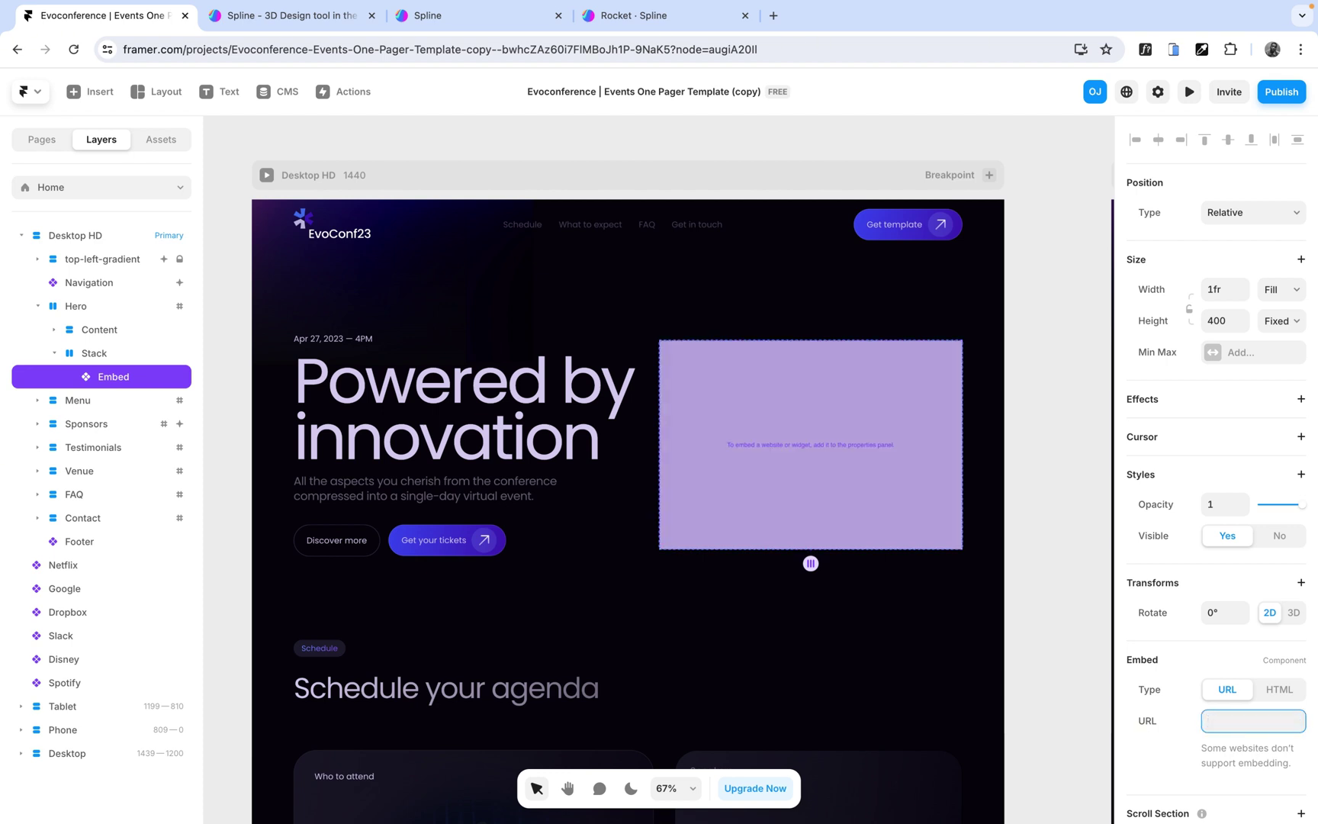
key("super+v")
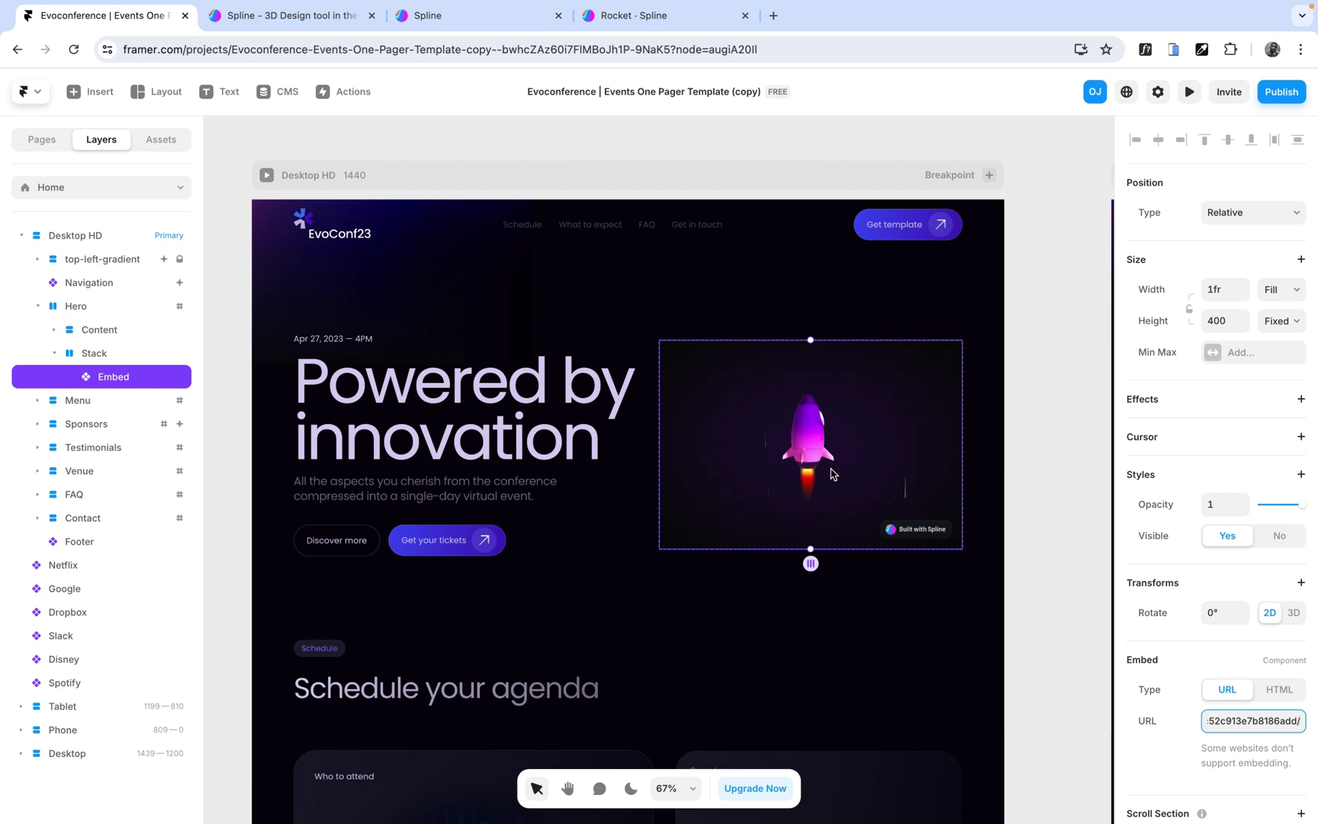
scroll(832, 474, "up", 3)
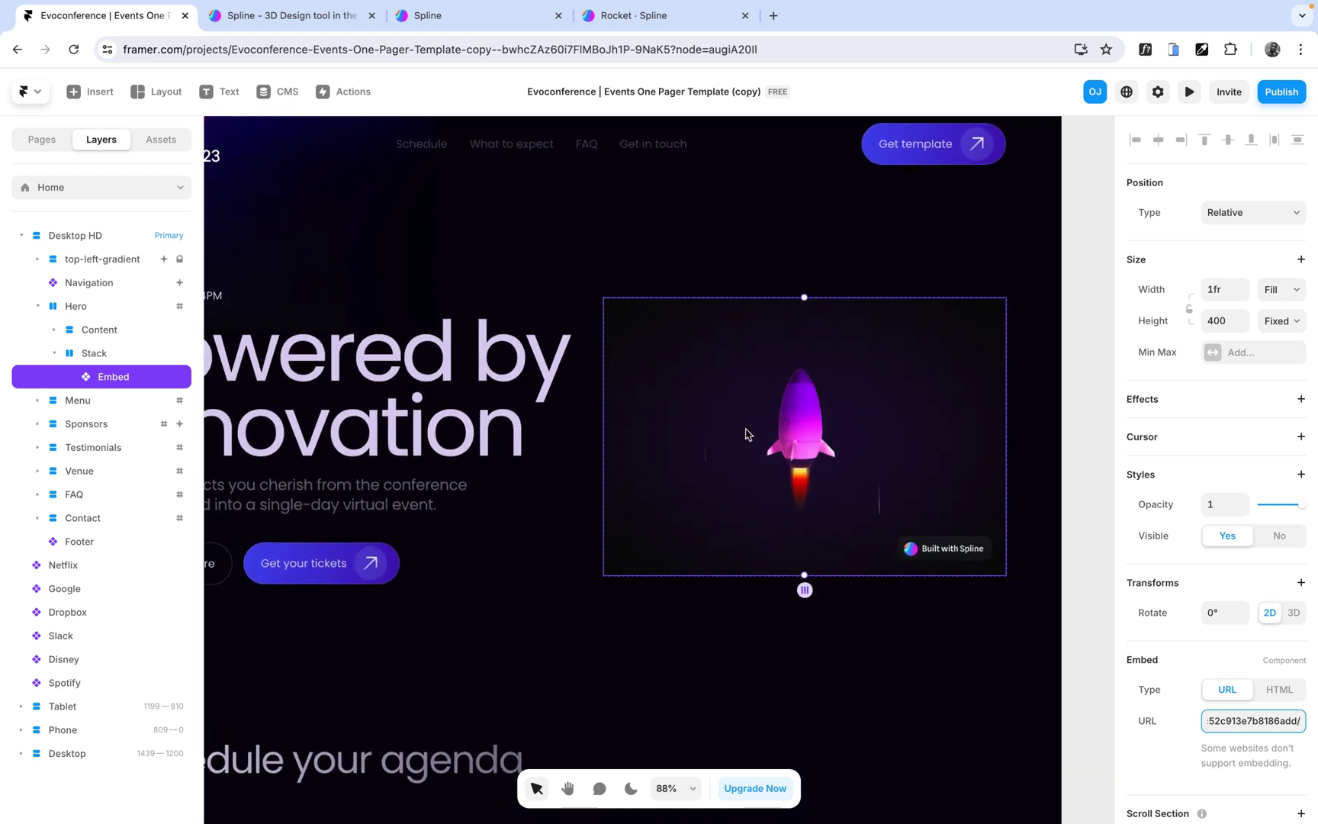
scroll(747, 435, "down", 4)
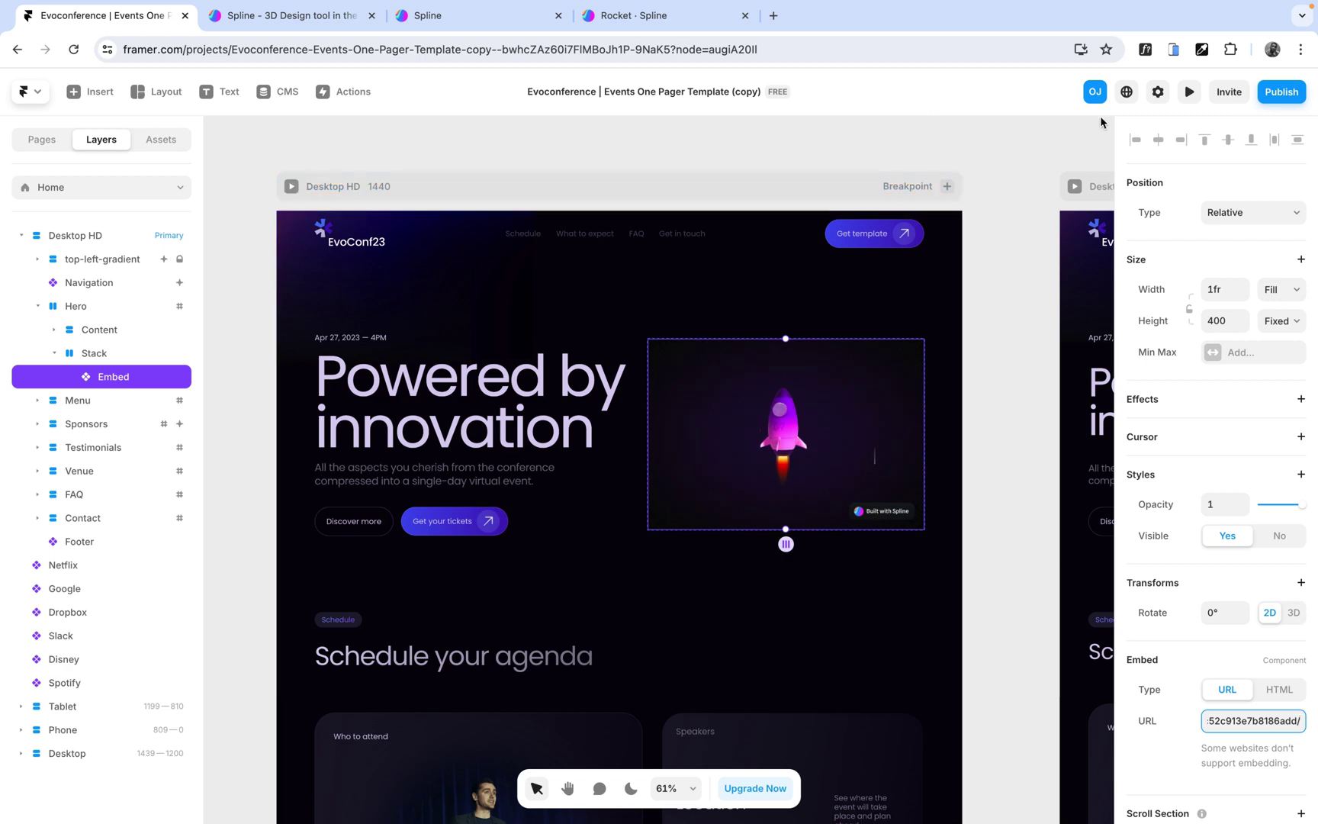
left_click(1189, 92)
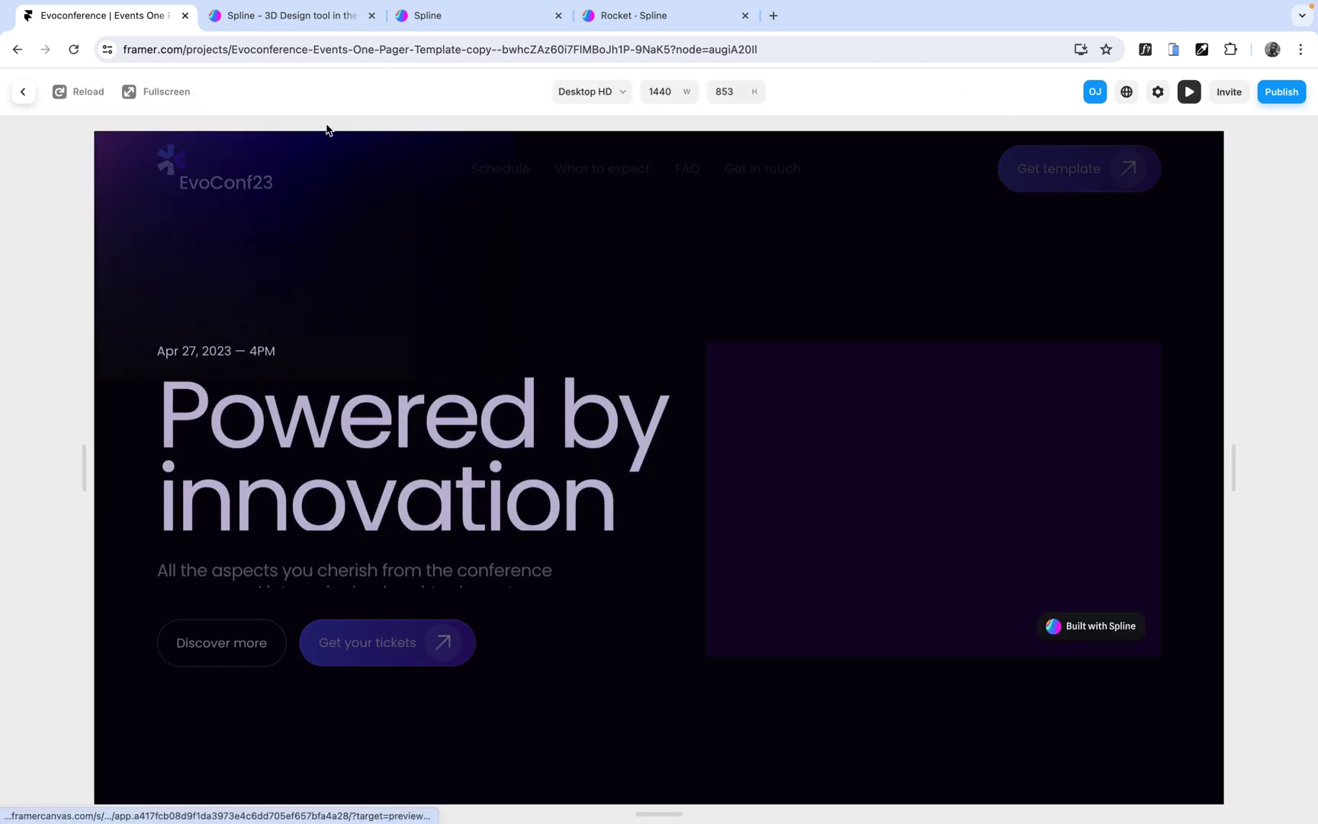
- View the rocket hero preview full screen, then go back to the Rocket file in Spline
left_click(158, 91)
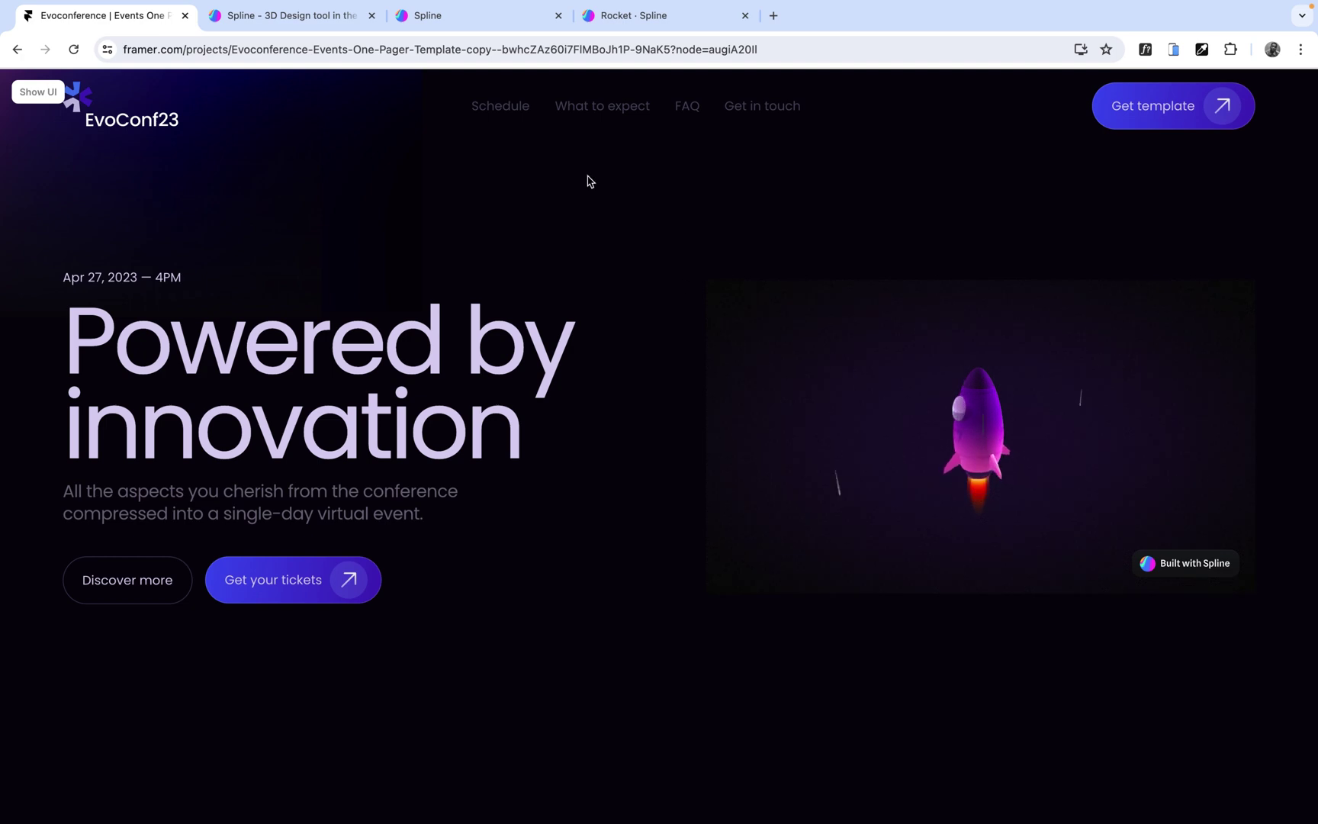
left_click(611, 22)
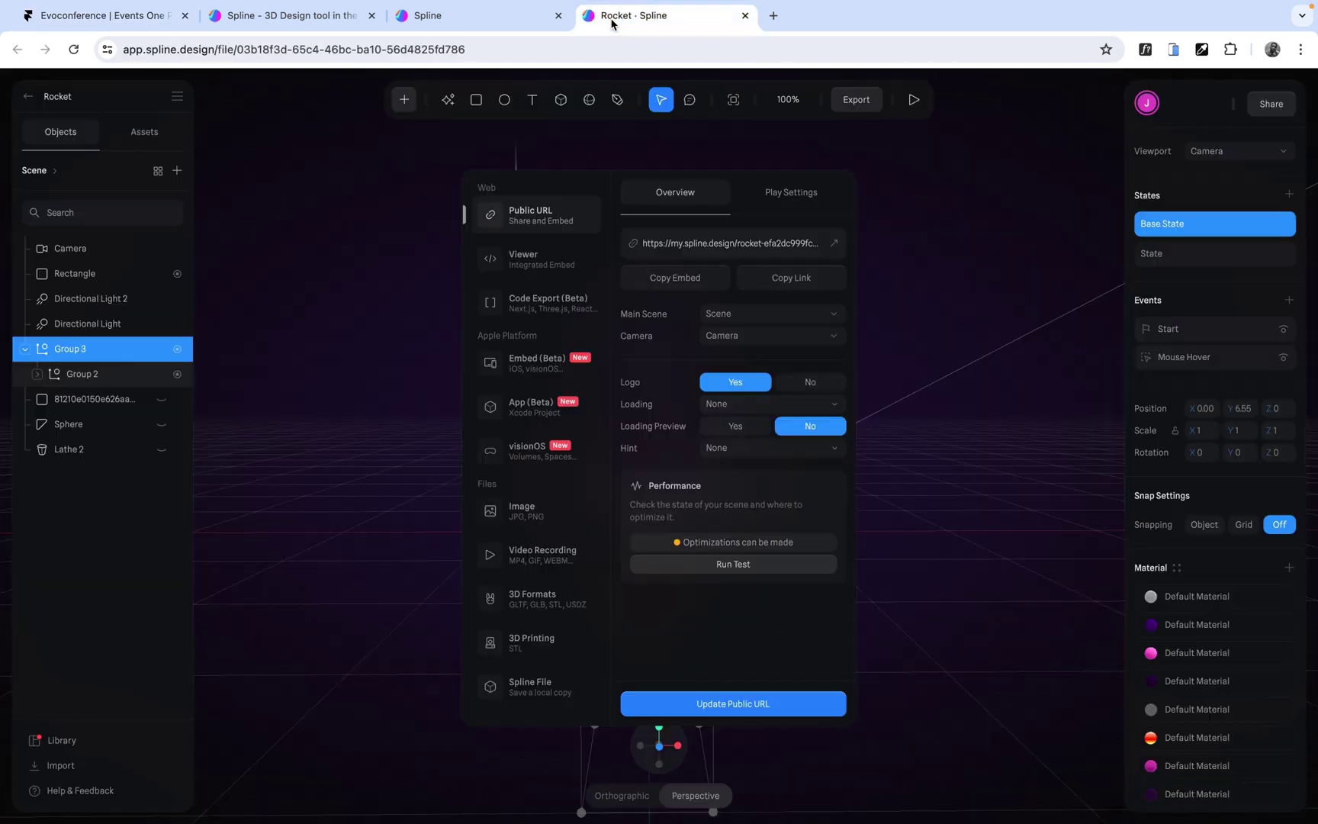
- From Spline's community Explore page, open the Cubic scene and remix it
left_click(455, 20)
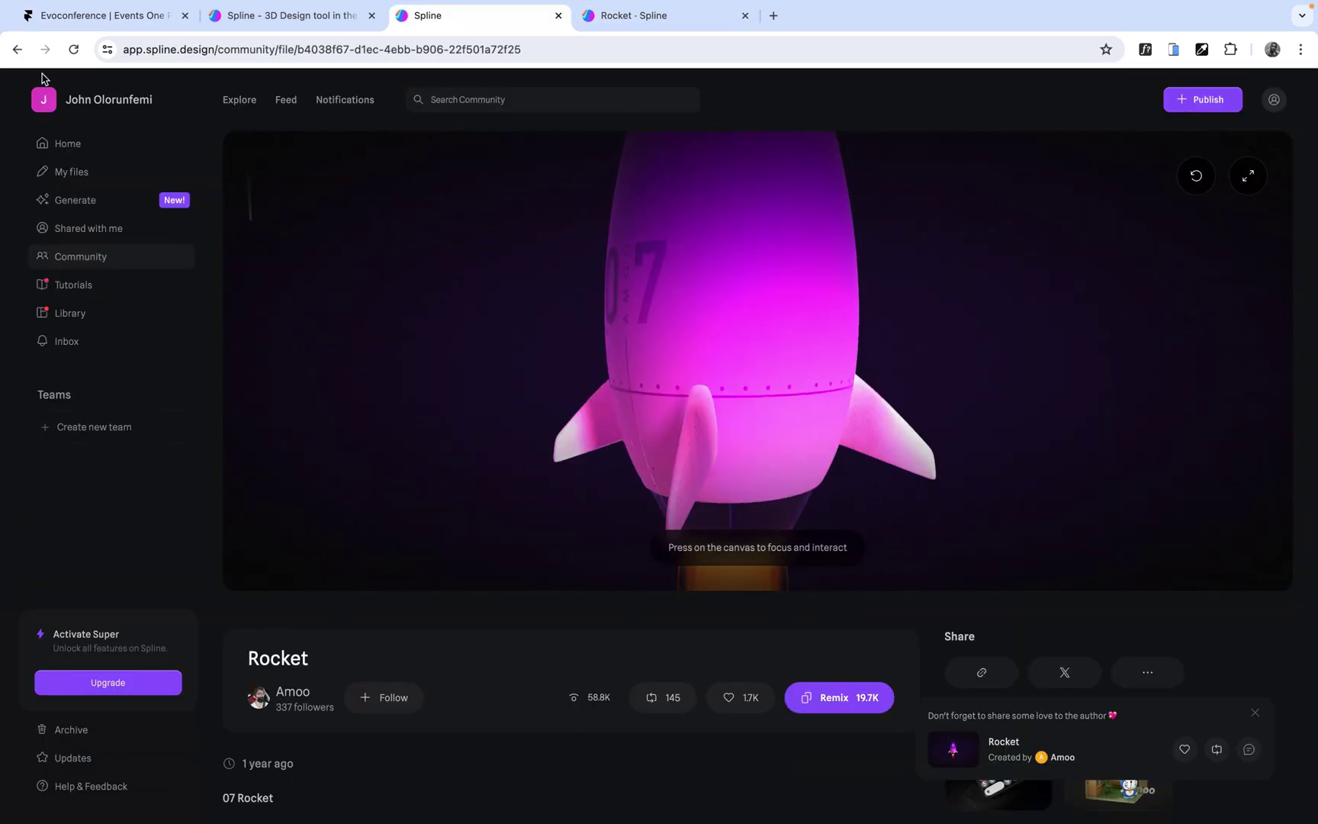
key("alt+Left")
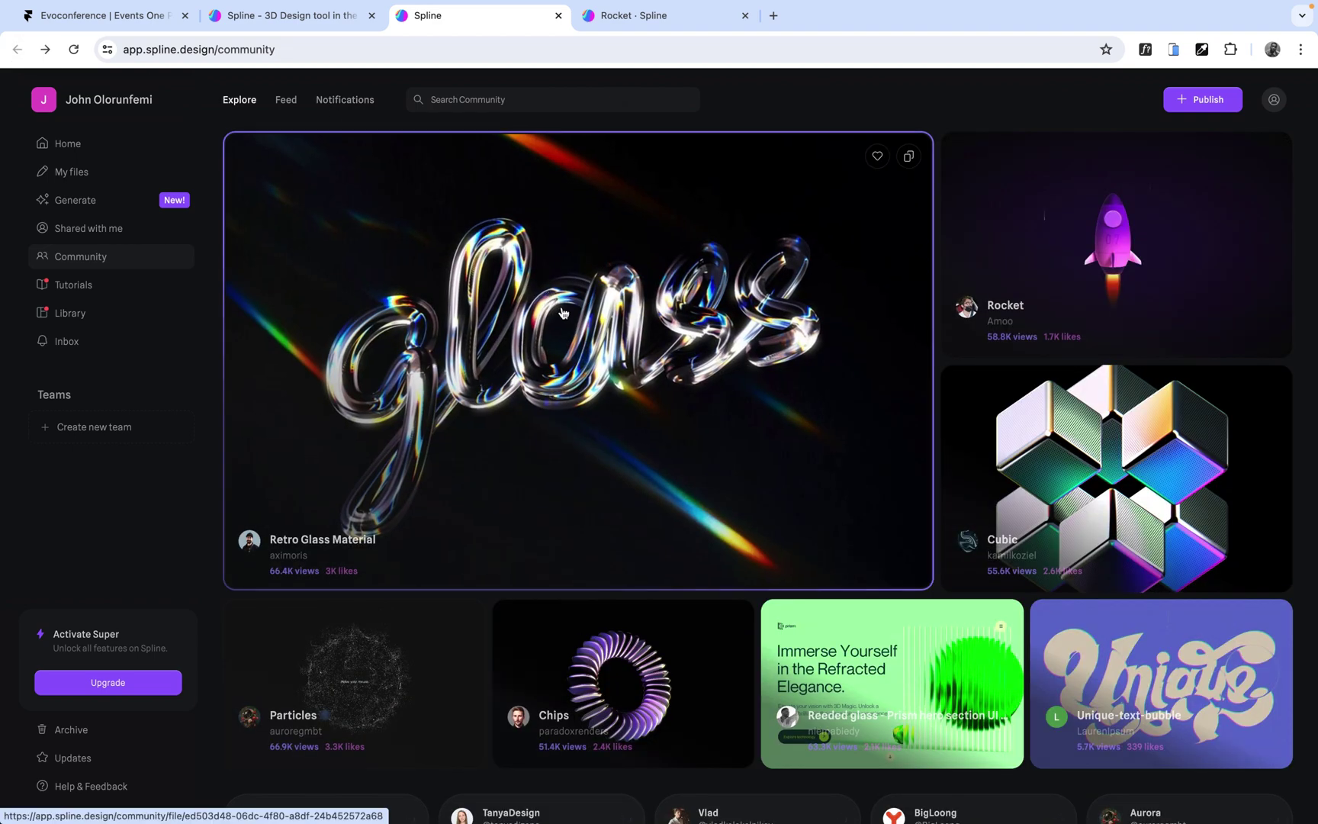
scroll(726, 451, "down", 3)
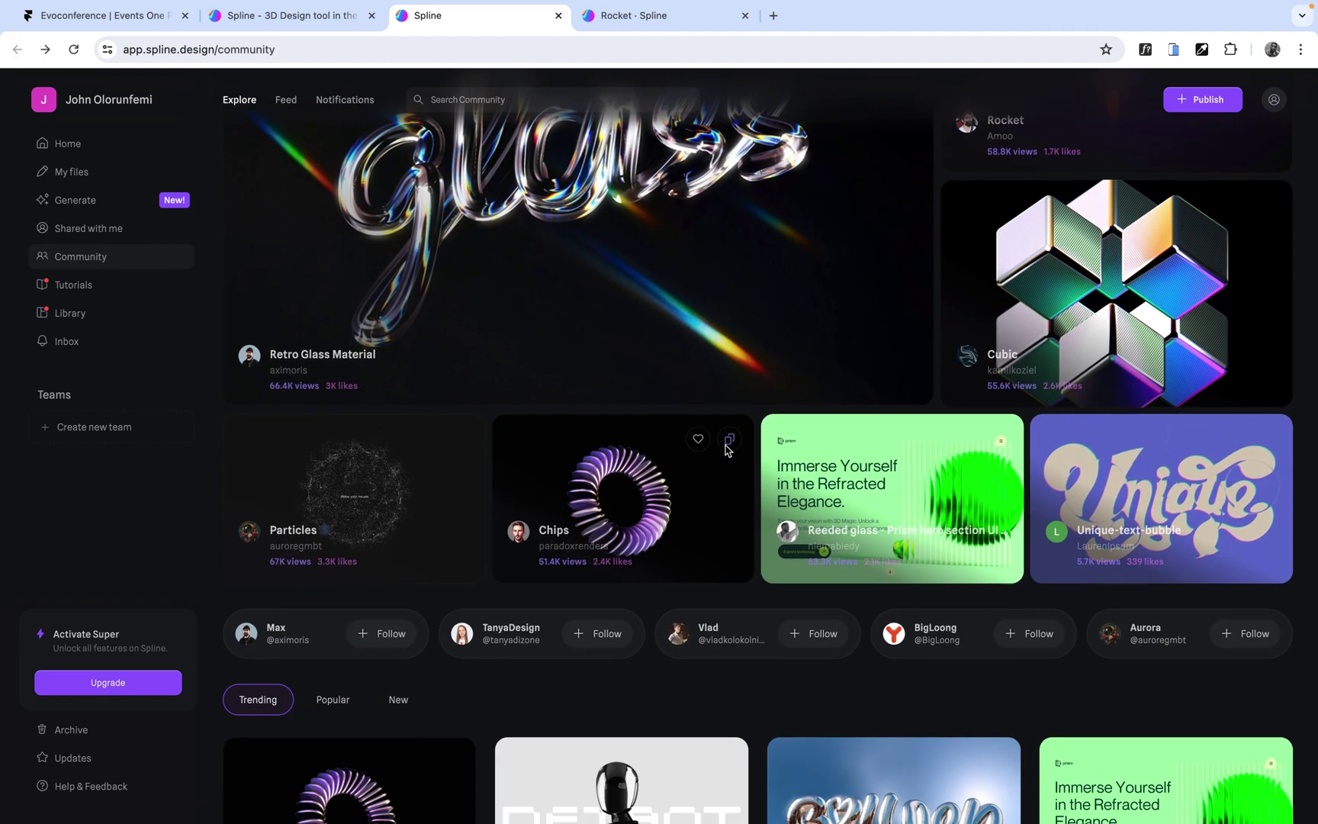
left_click(1102, 269)
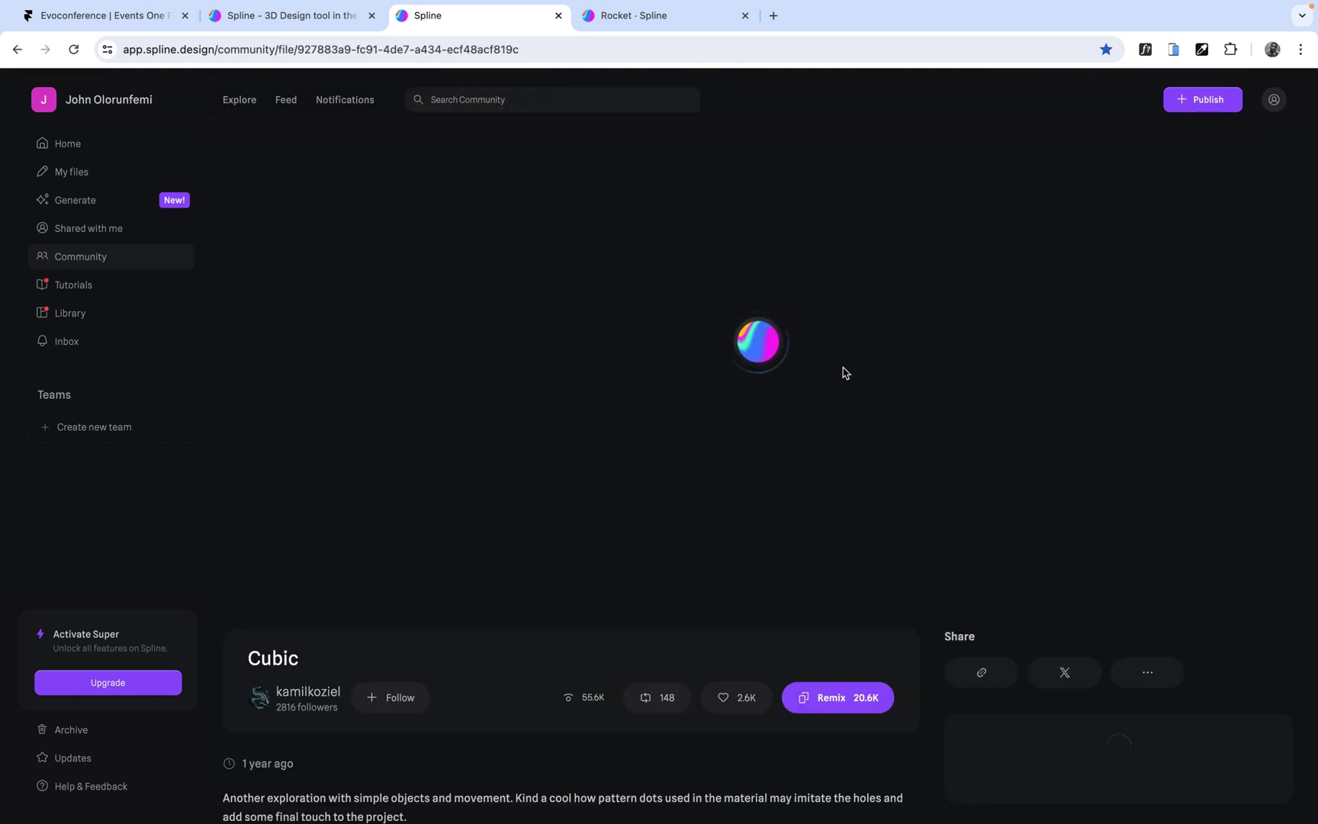
left_click(827, 711)
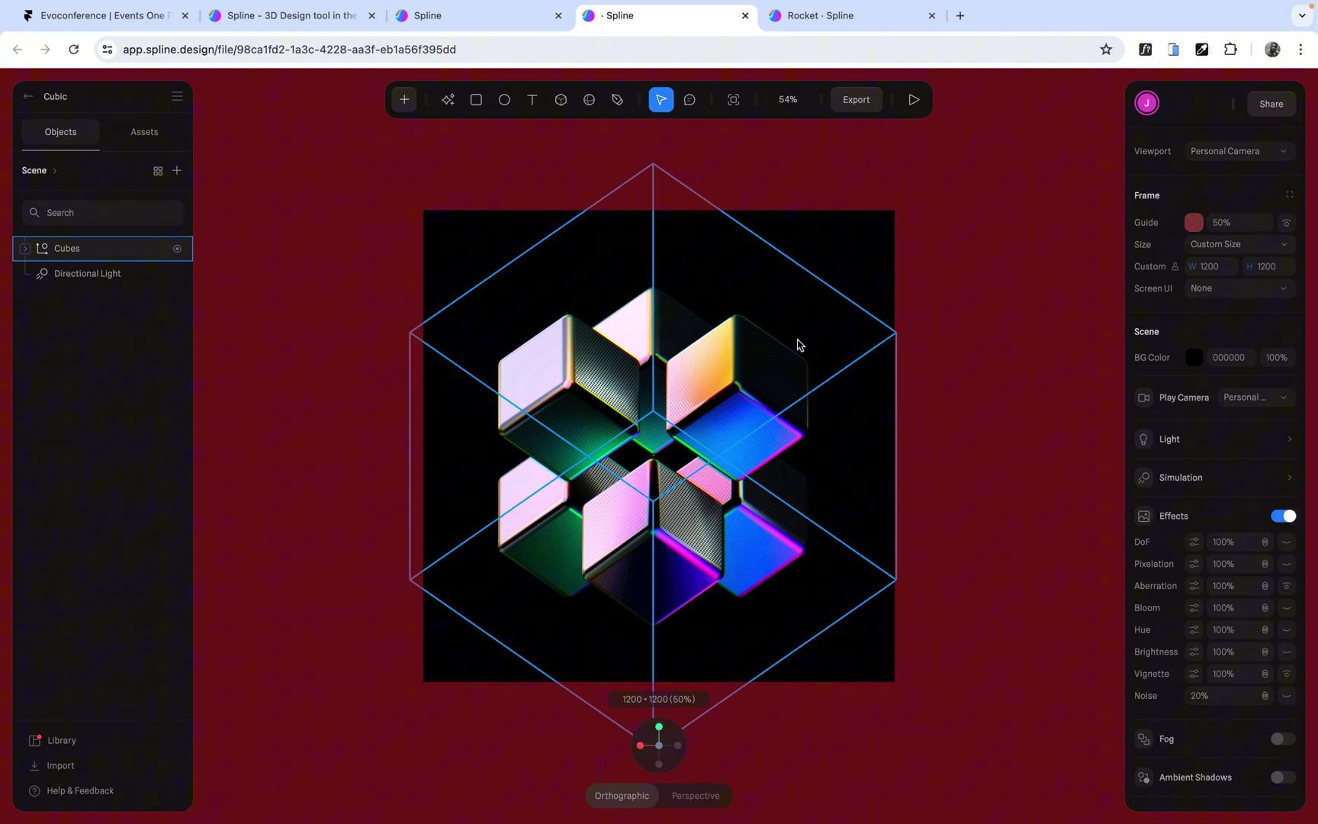
- Copy the remixed Cubic scene's link from Export > Public URL
left_click(858, 149)
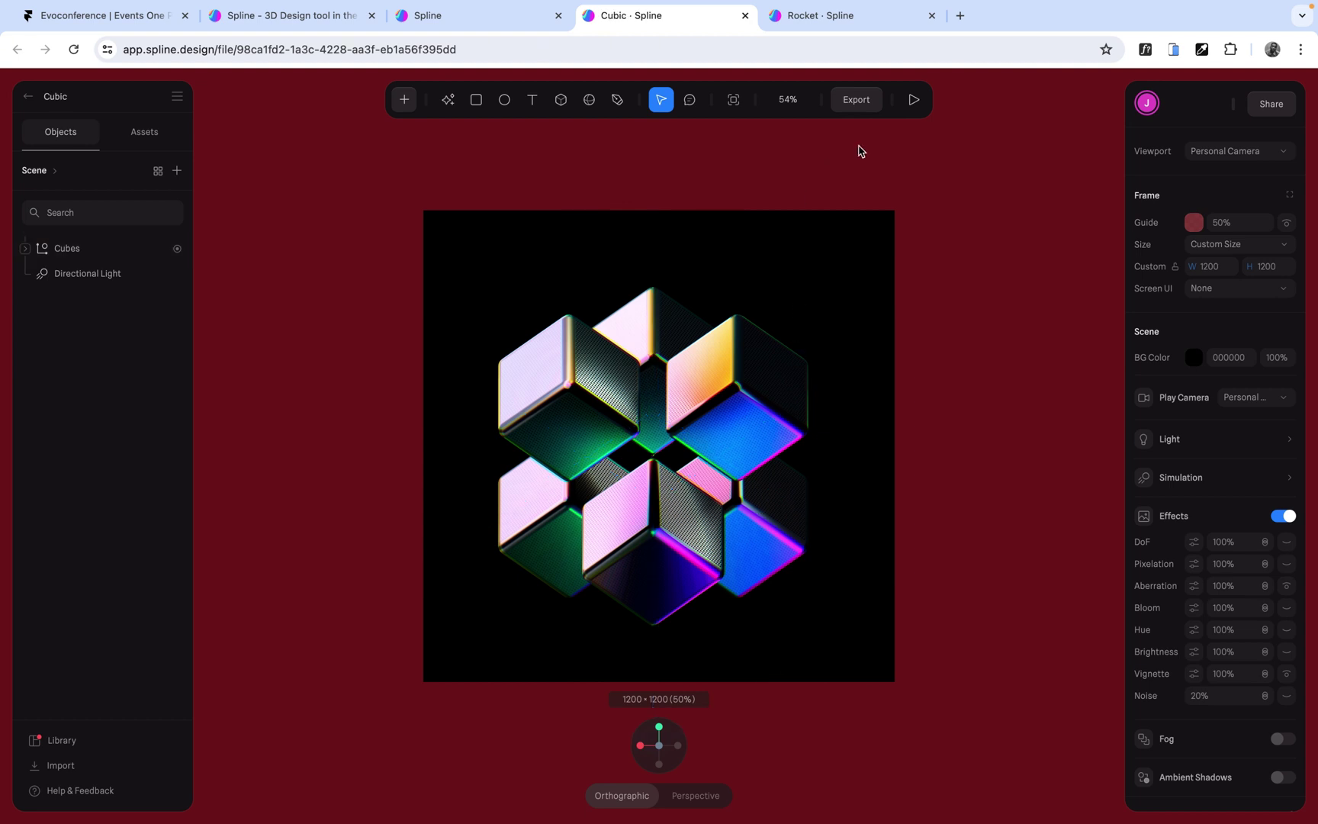
left_click(856, 101)
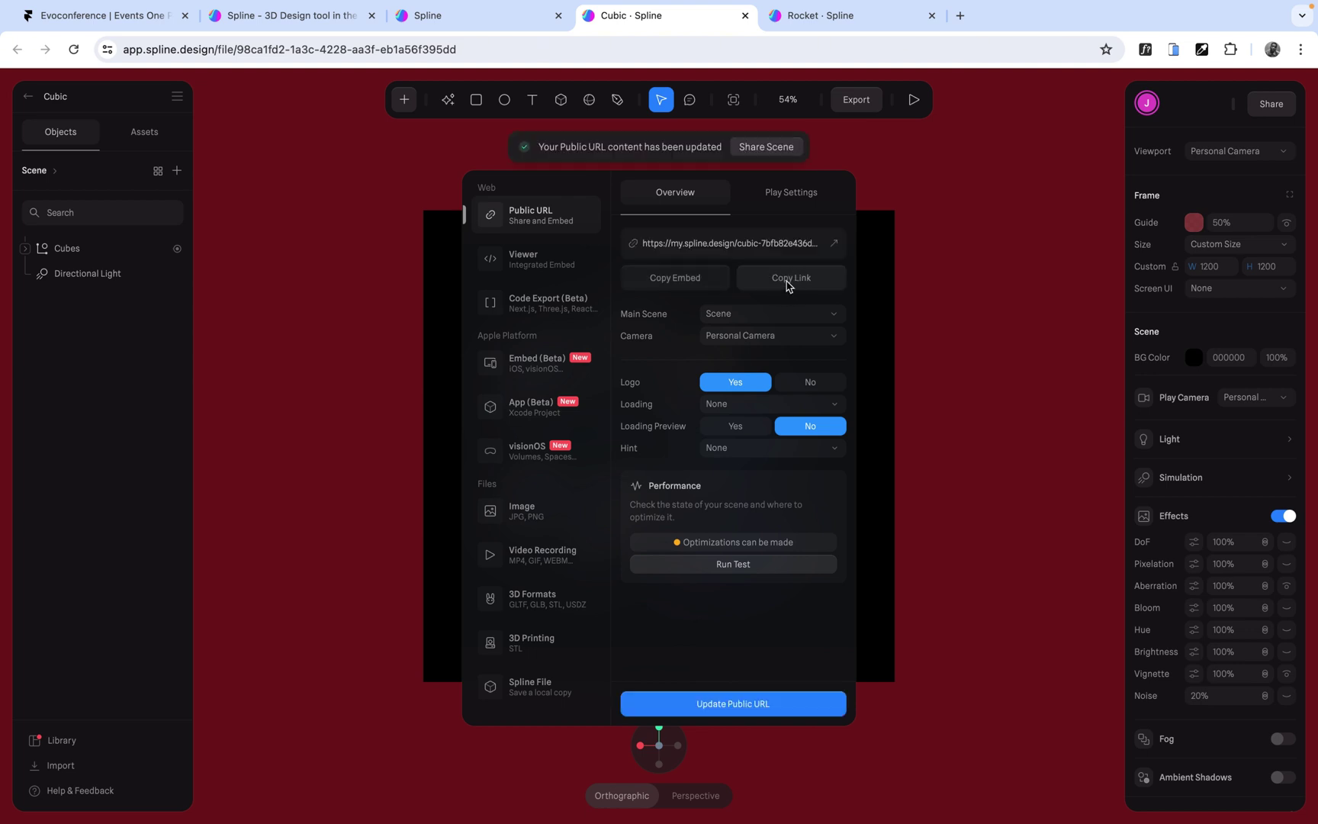
left_click(789, 283)
- Close Framer's preview and replace the hero Embed URL with the Cubic scene link
left_click(144, 16)
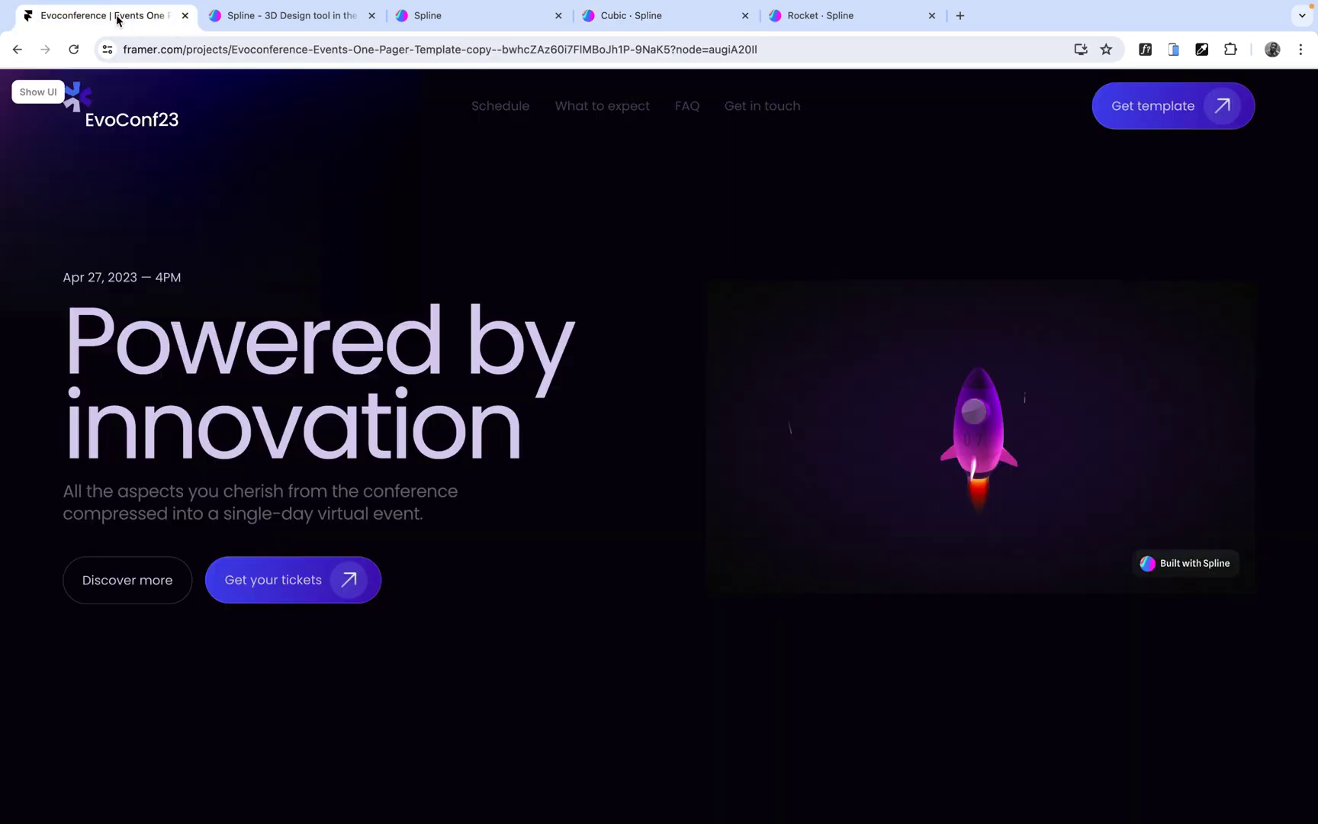
left_click(38, 93)
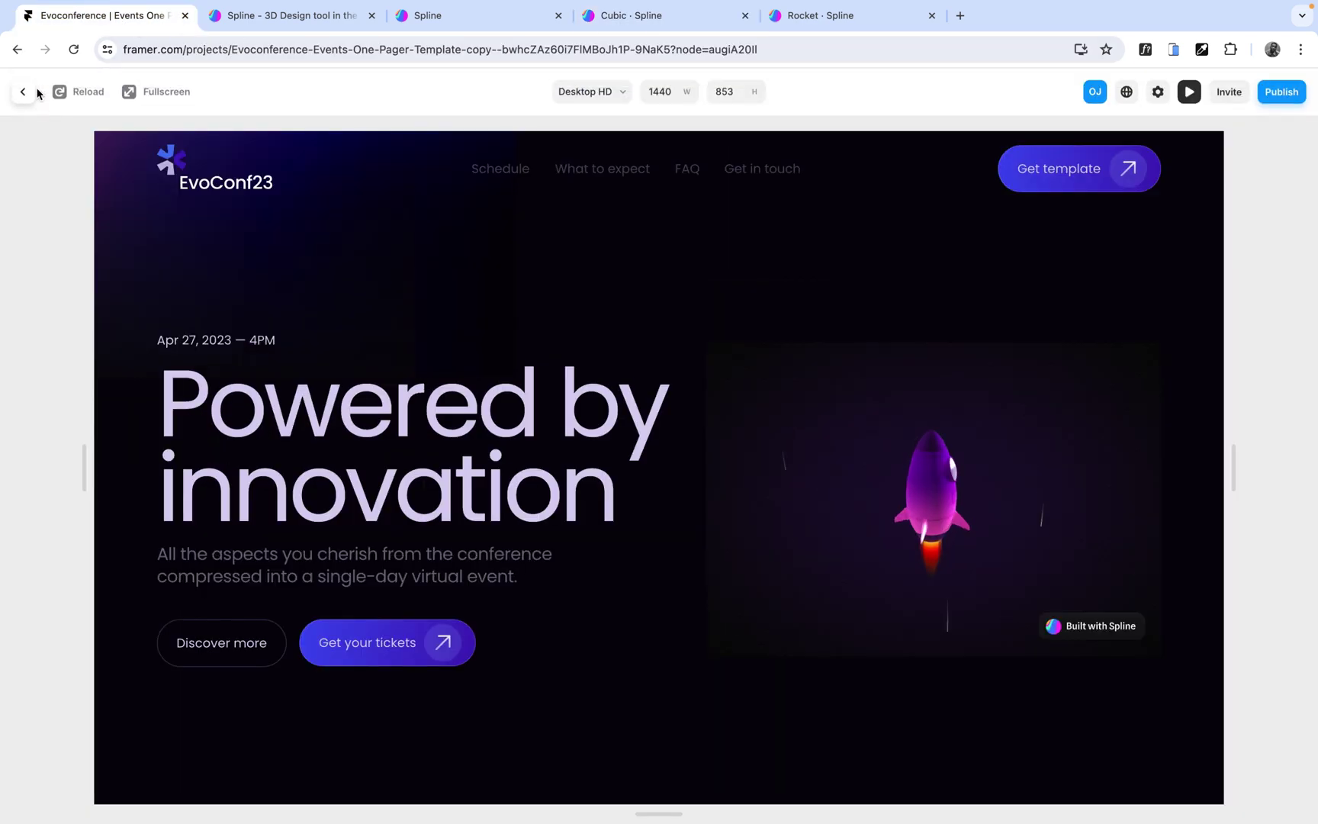
left_click(21, 93)
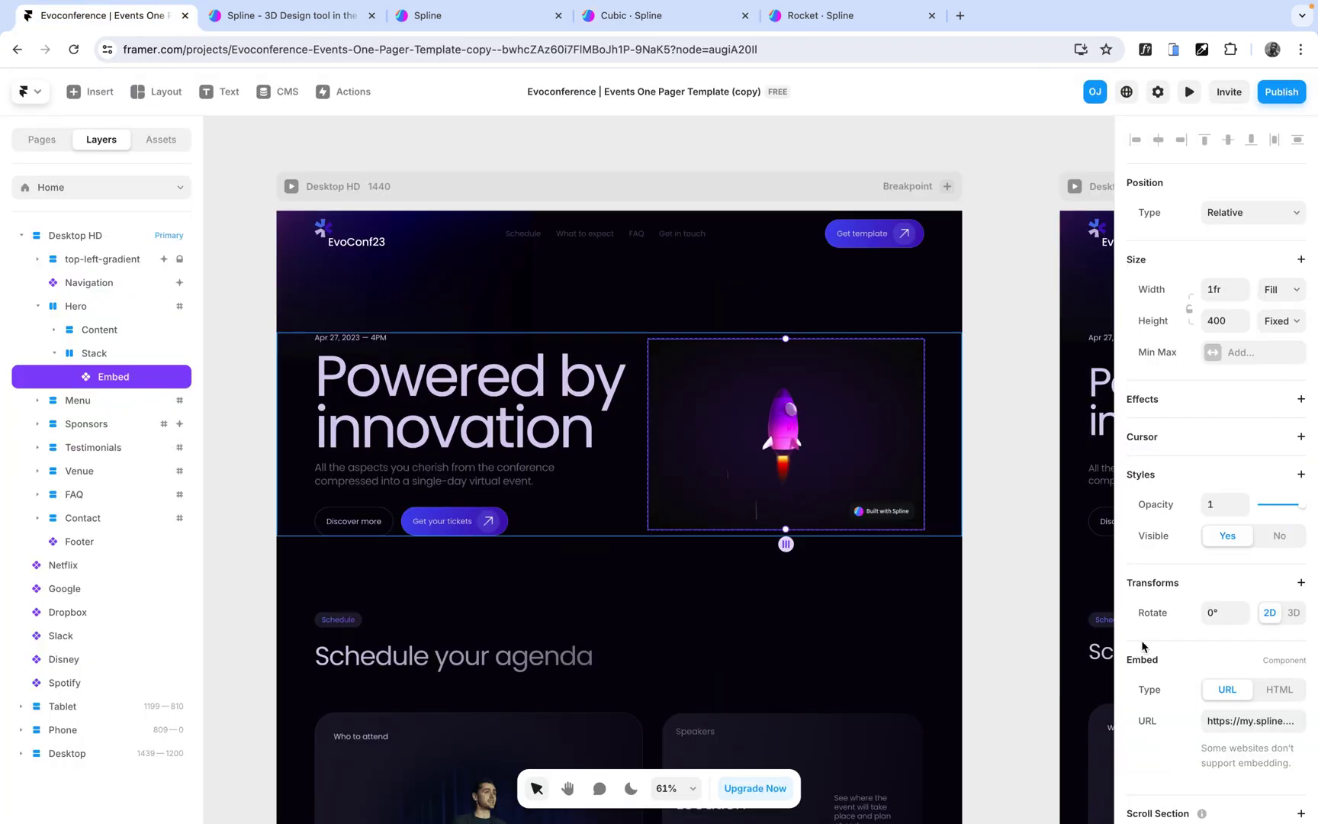
left_click(1242, 719)
key("BackSpace")
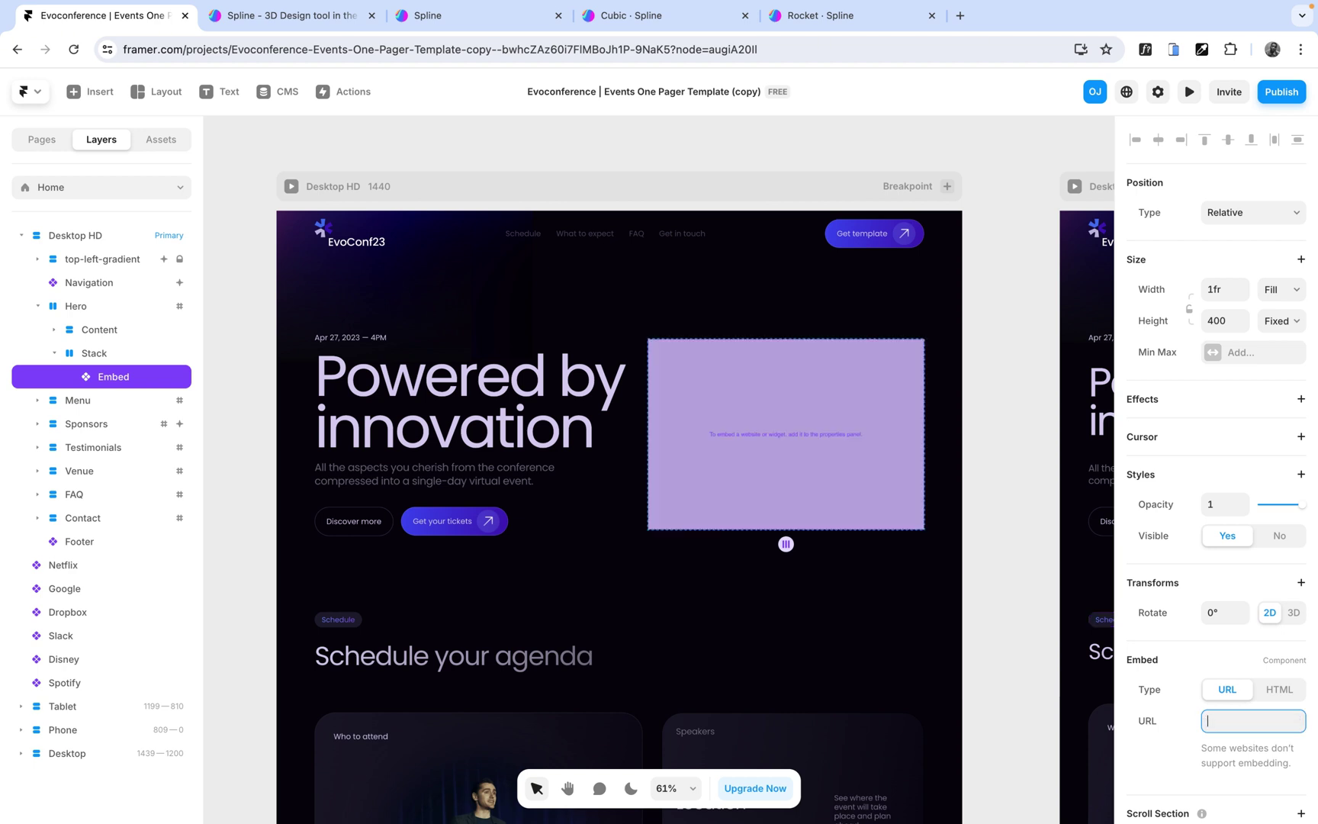
key("super+v")
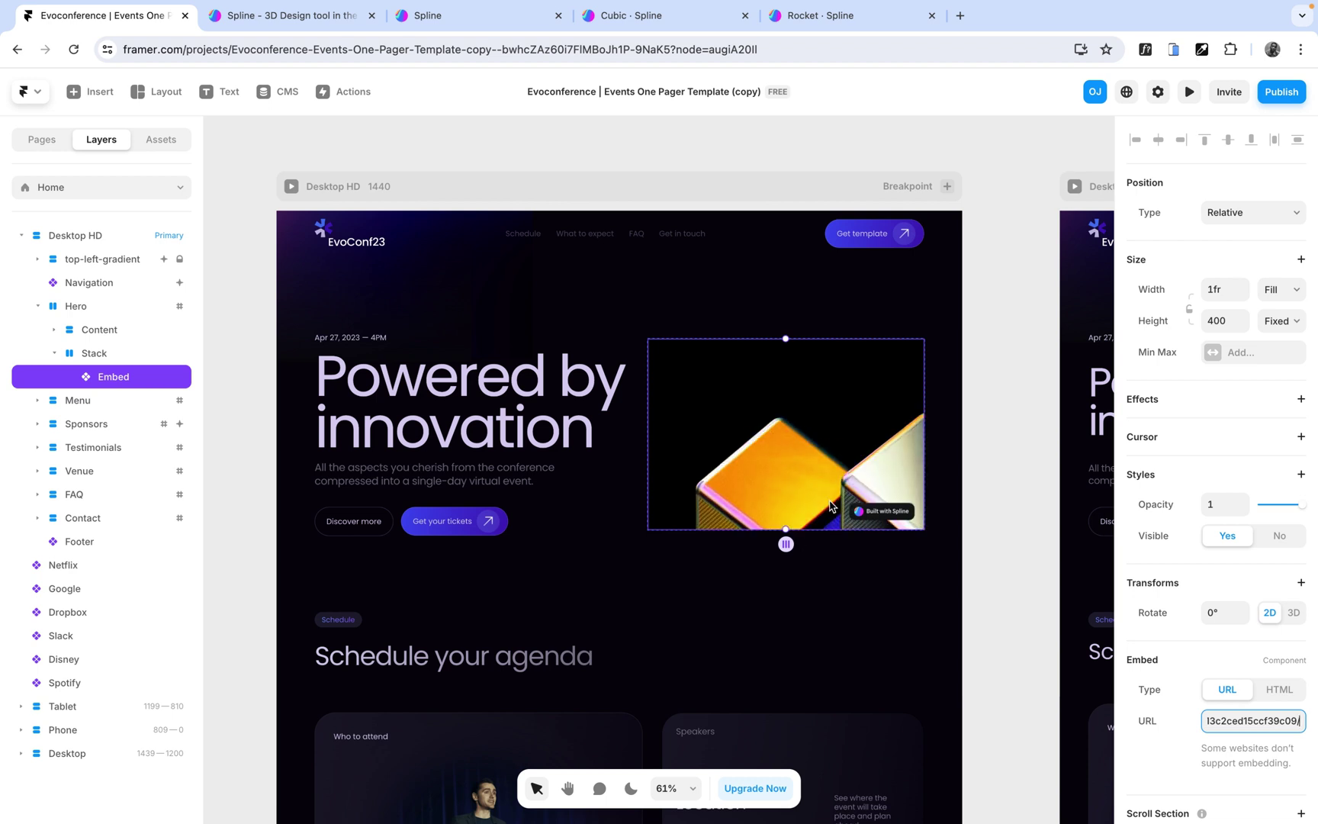
scroll(839, 512, "left", 1)
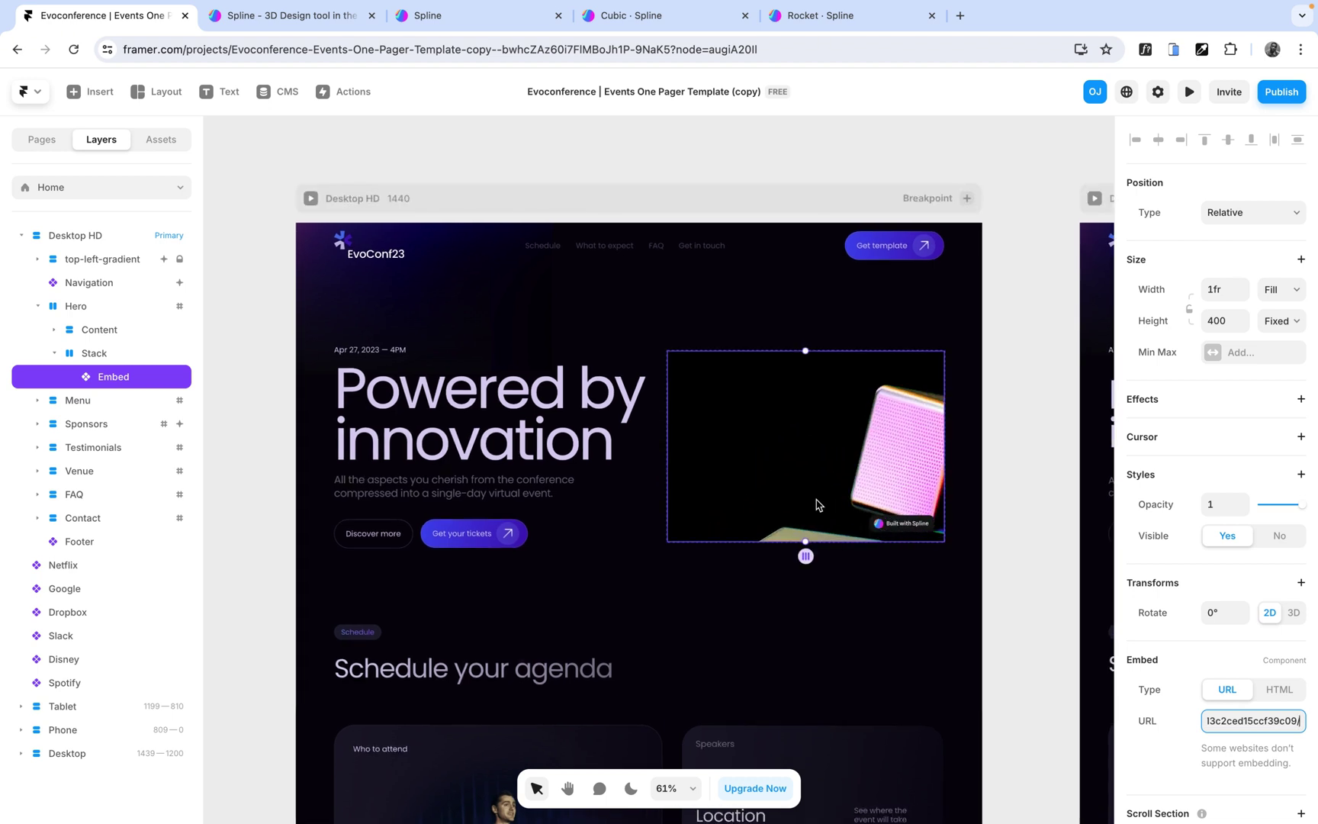
- In the Cubic file, select the Cubes group and drag it to the frame's upper-left
left_click(824, 25)
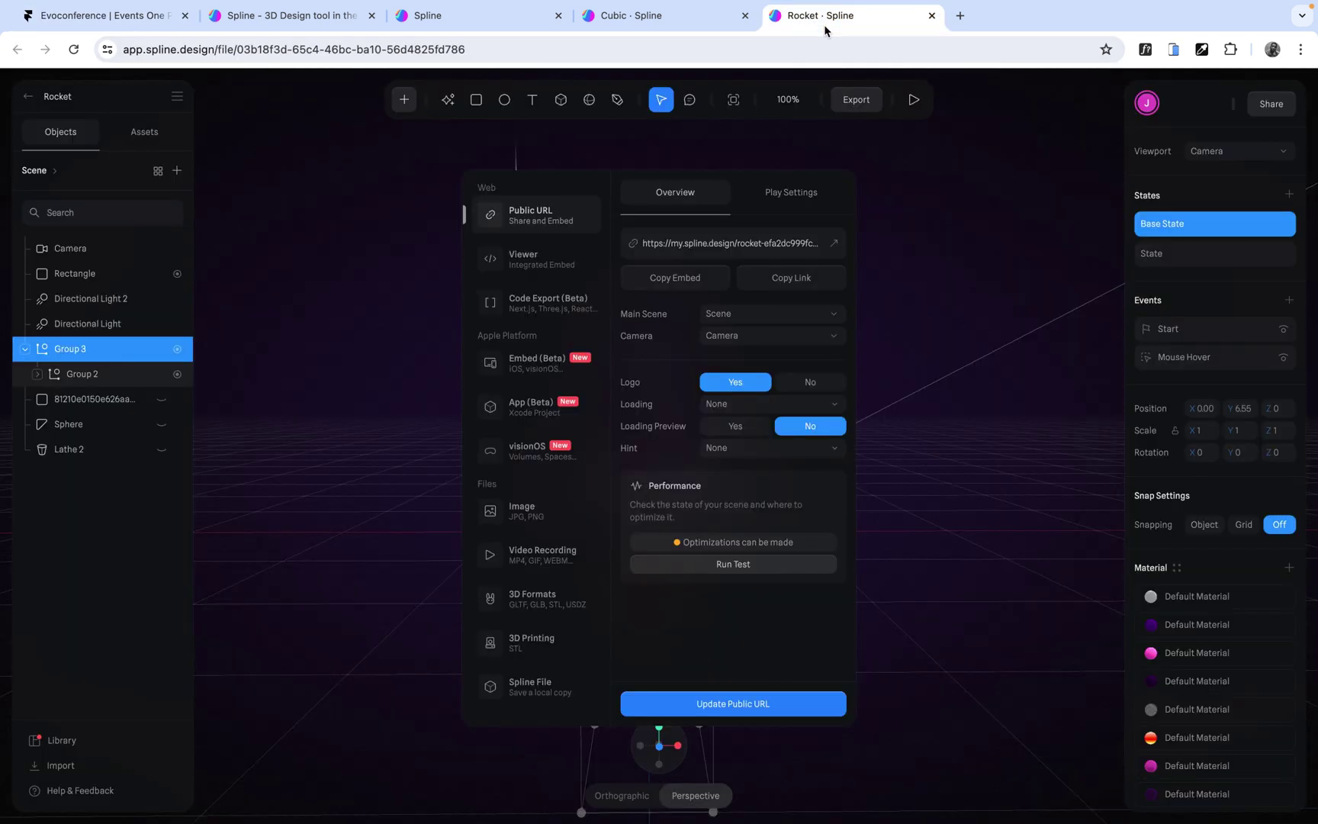
left_click(680, 26)
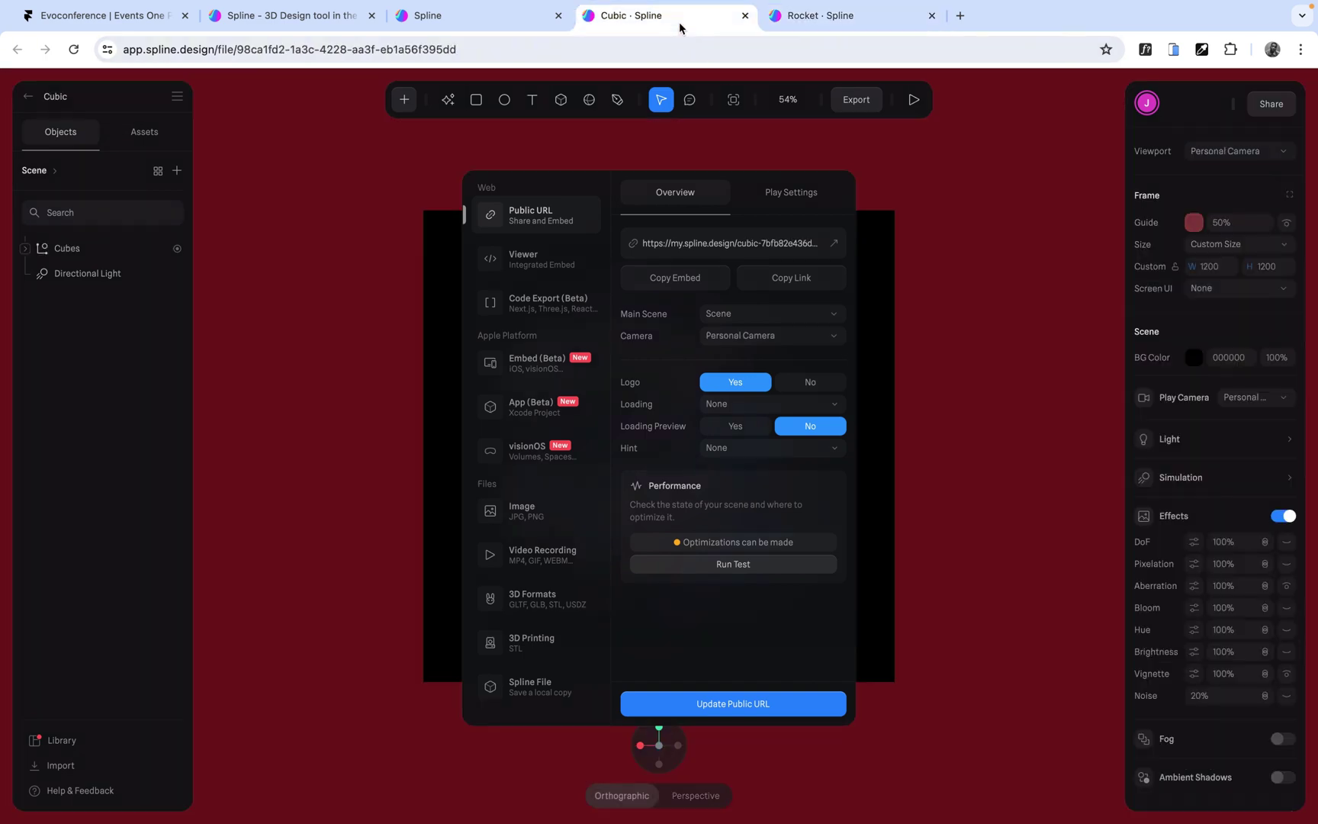
left_click(940, 452)
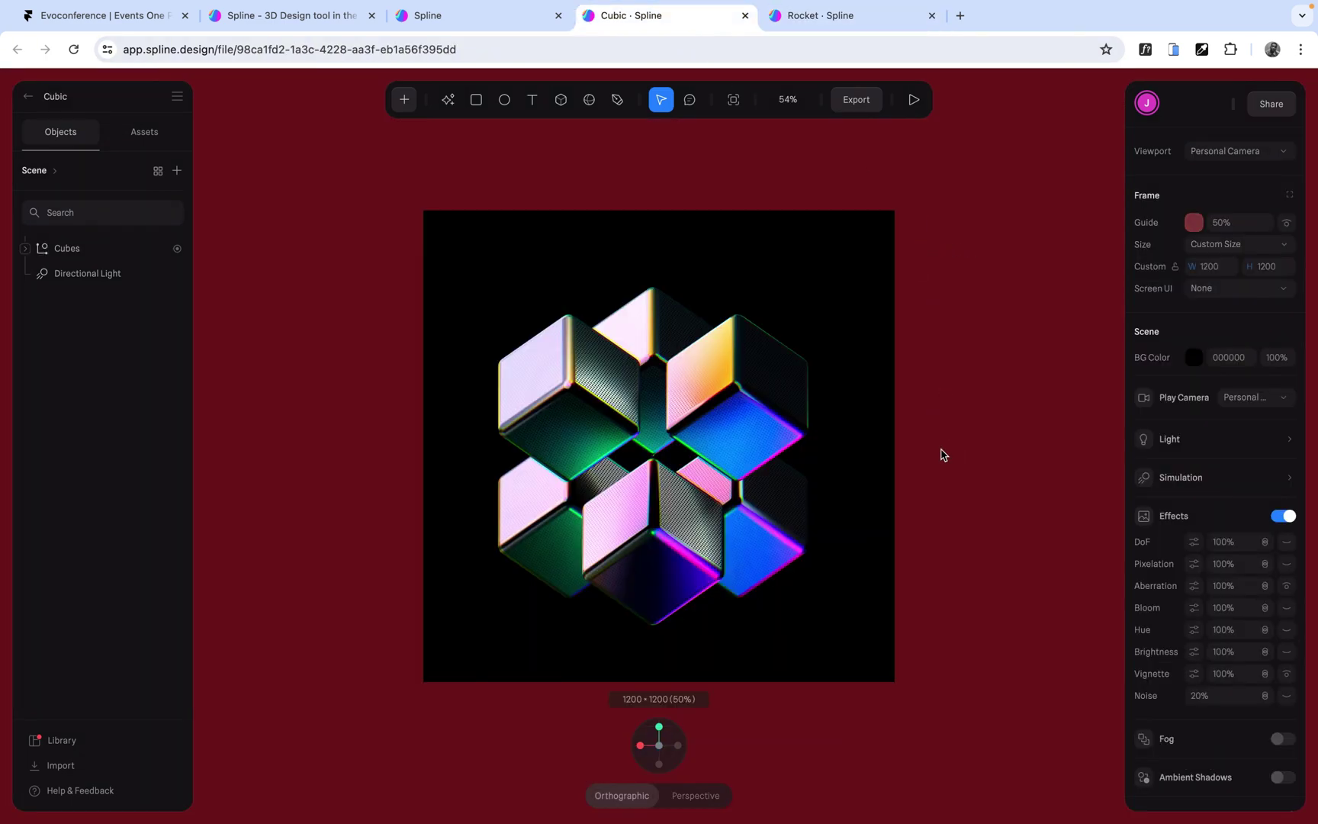
left_click(599, 461)
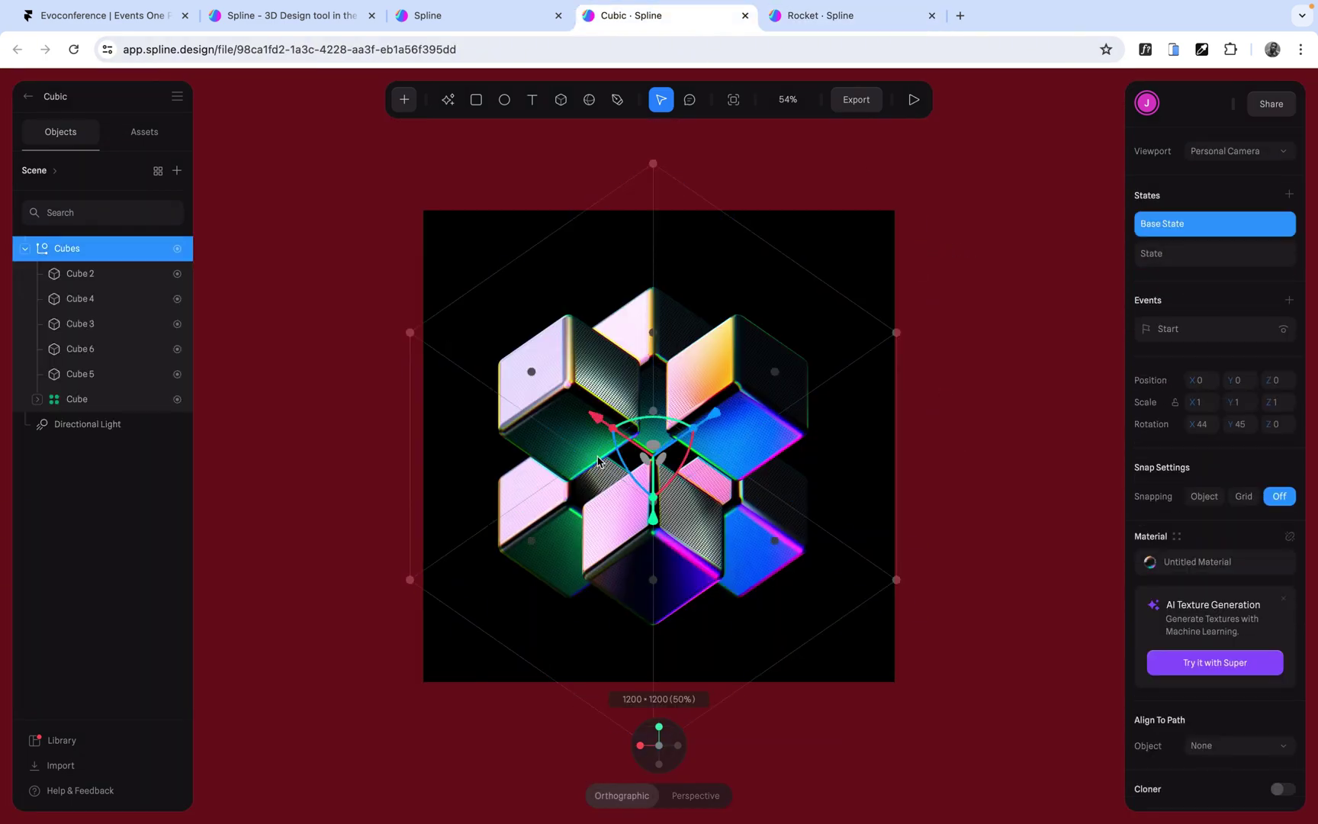
scroll(678, 477, "down", 5)
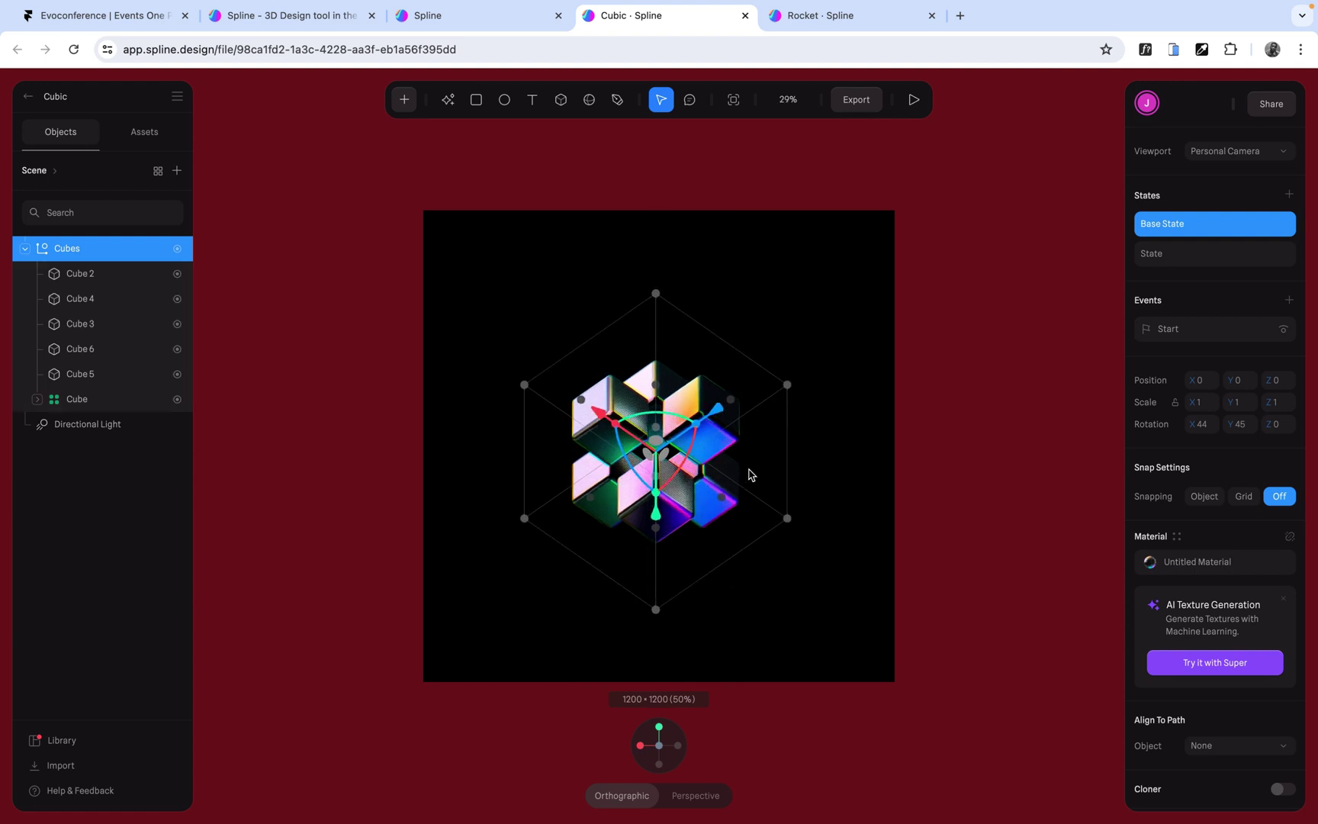
scroll(715, 471, "down", 3)
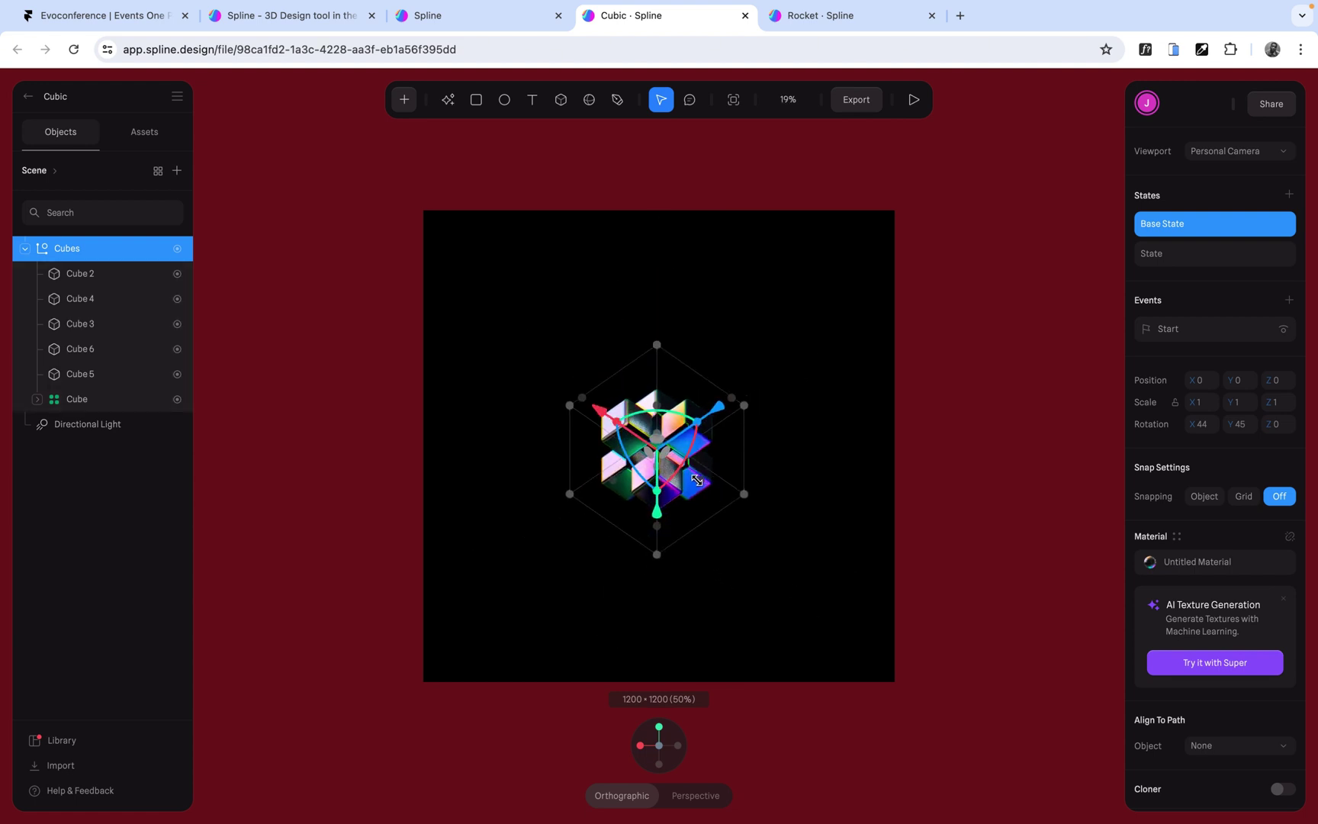
left_click_drag(687, 492, 580, 370)
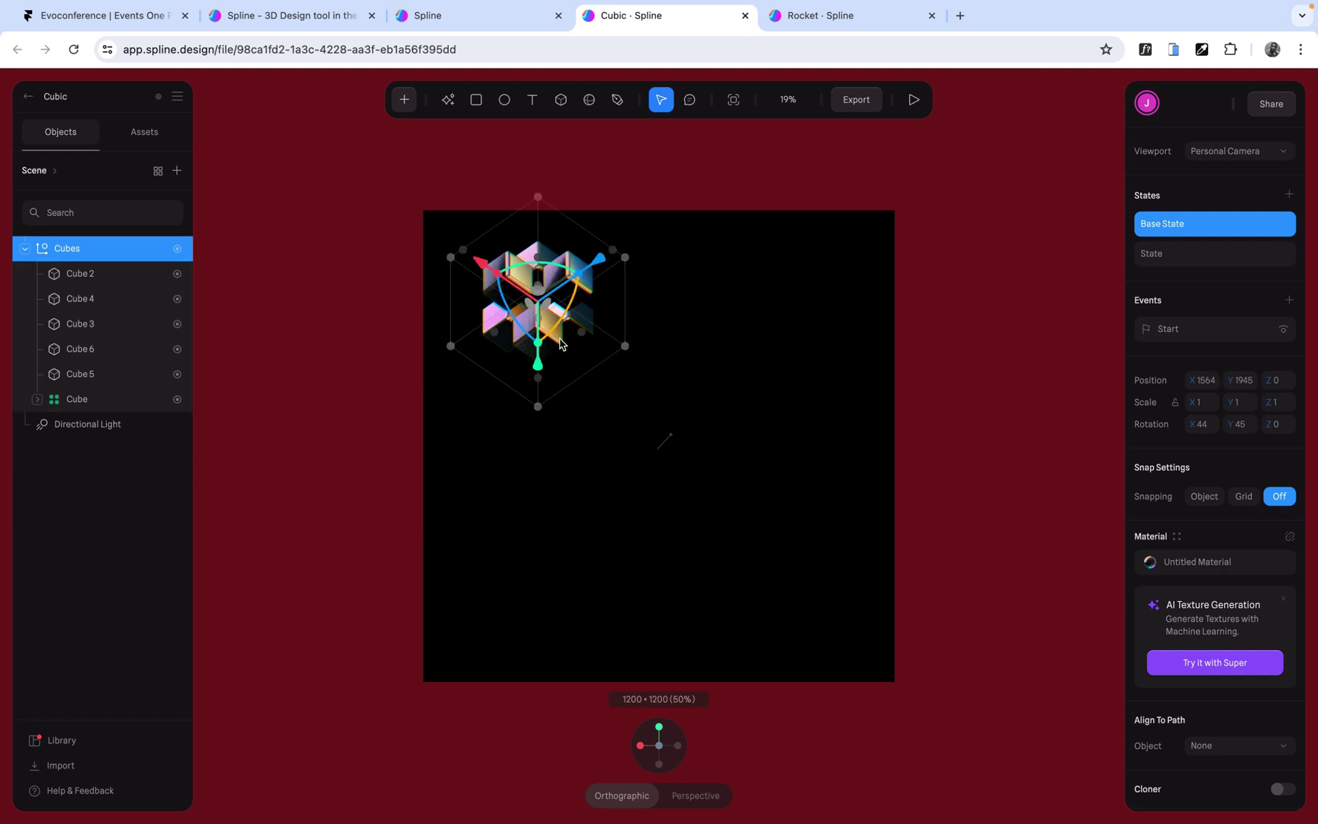
scroll(578, 366, "down", 1)
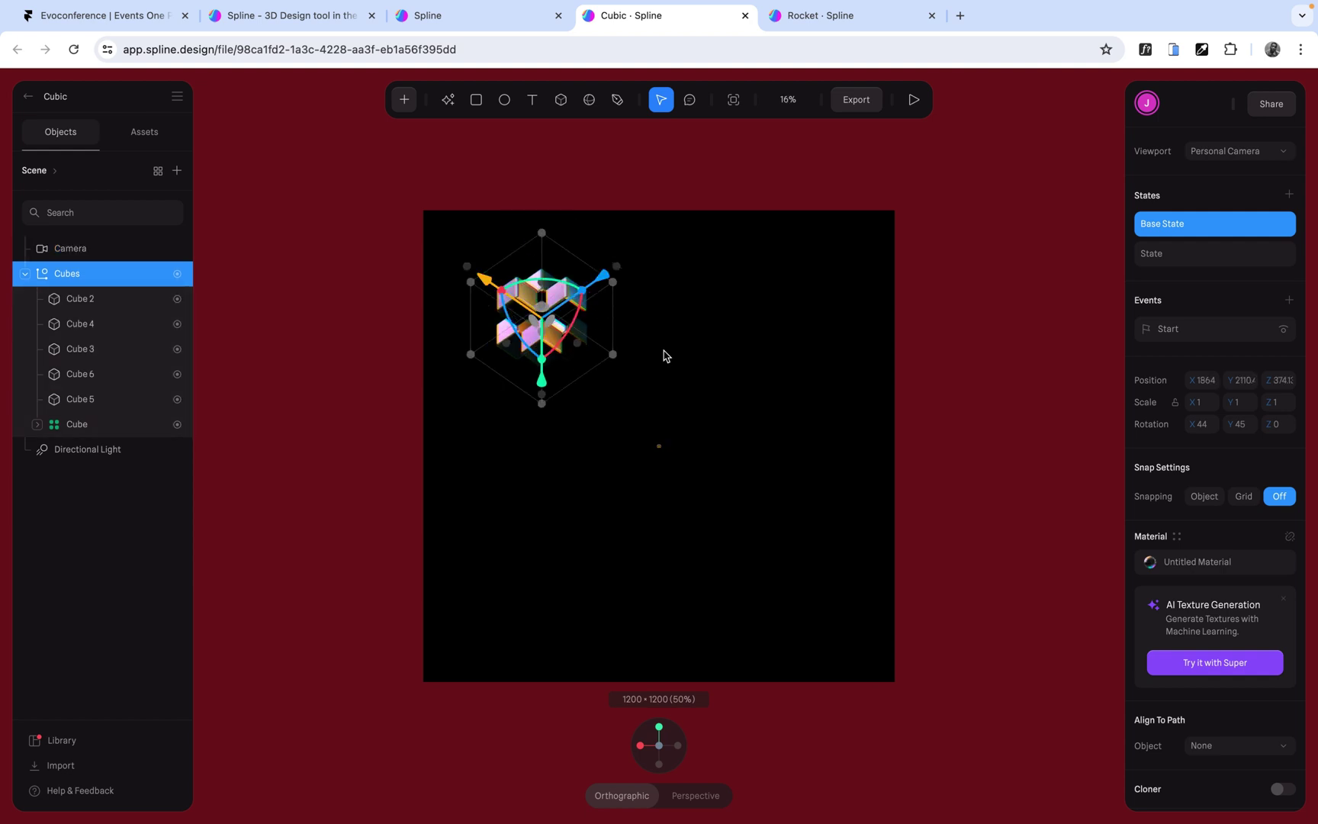
left_click(733, 395)
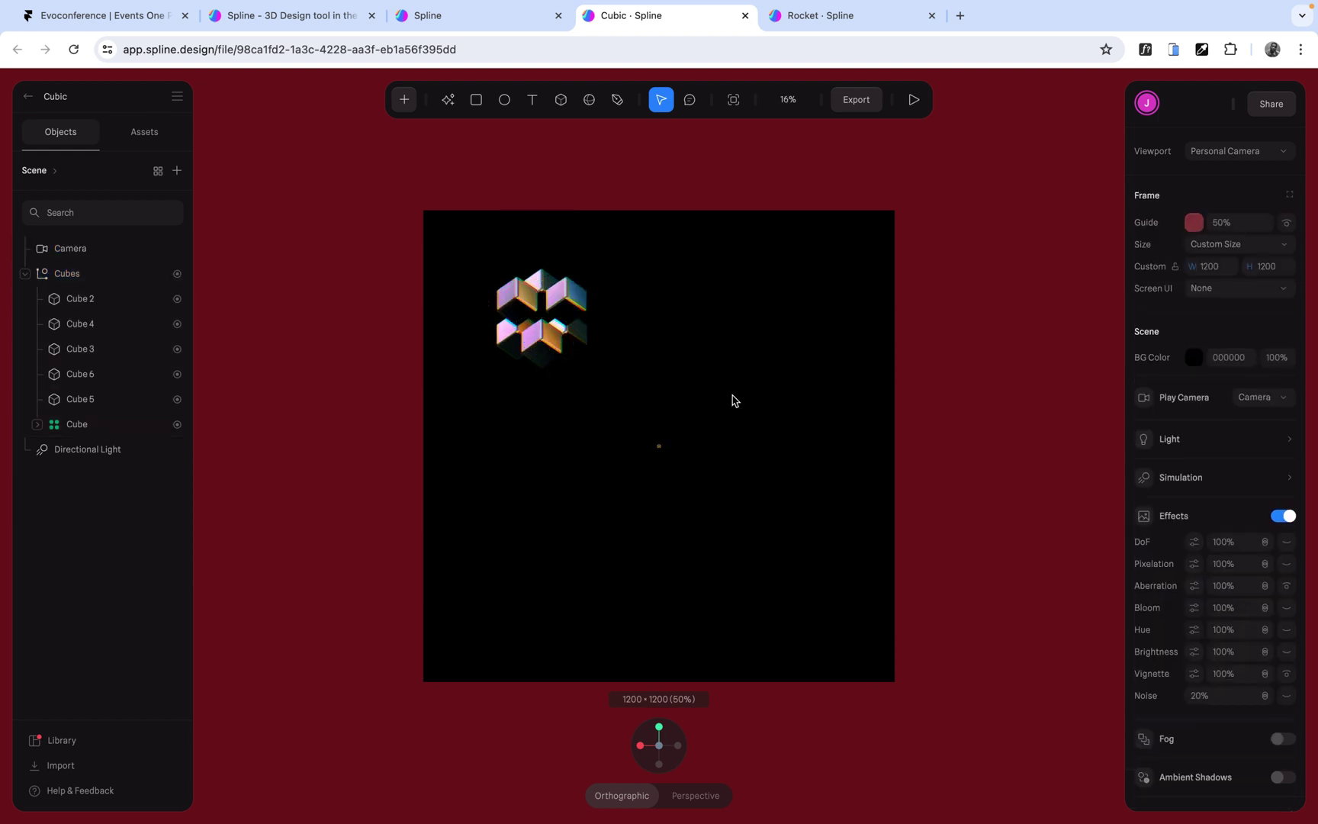
- Add a new Camera 2 as the Cubic scene's play camera and view through it
left_click(1273, 397)
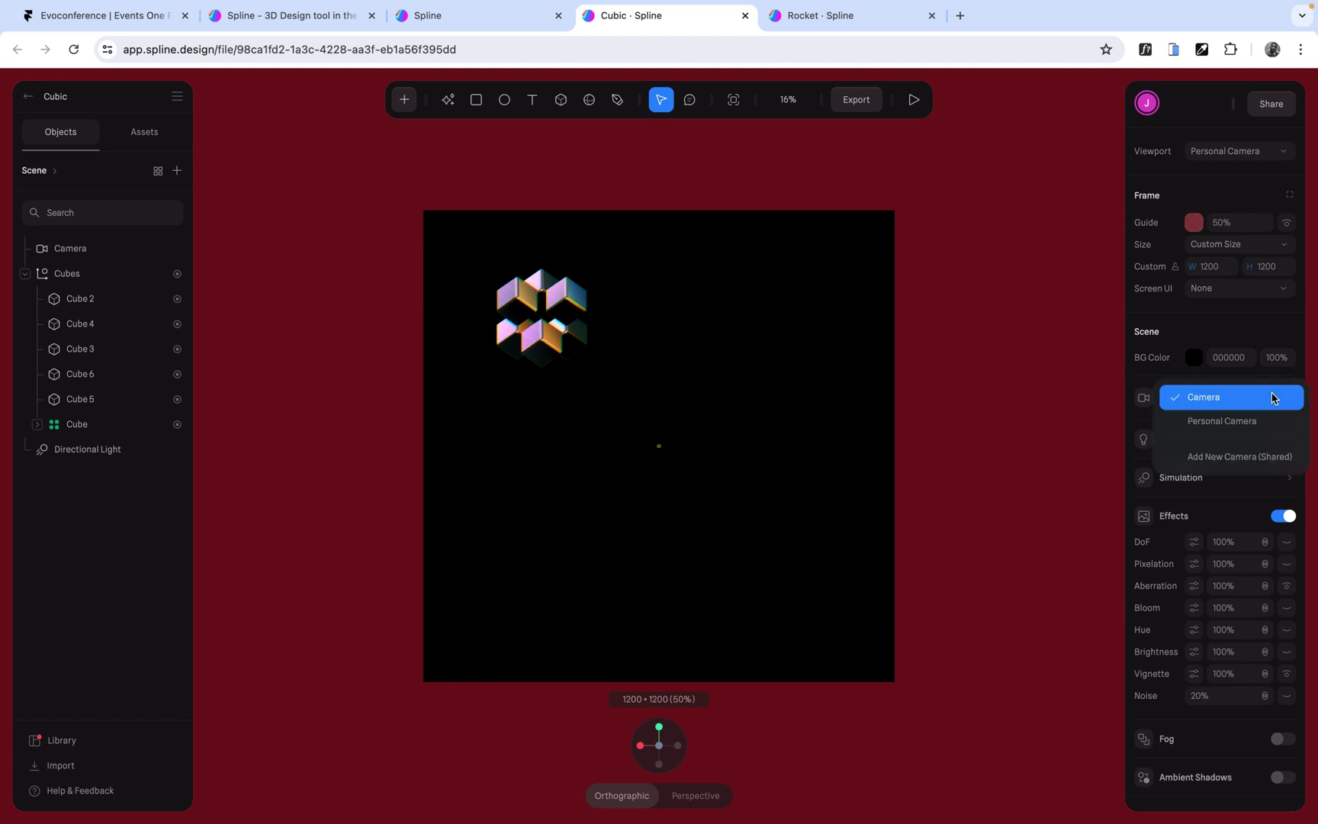
left_click(1226, 458)
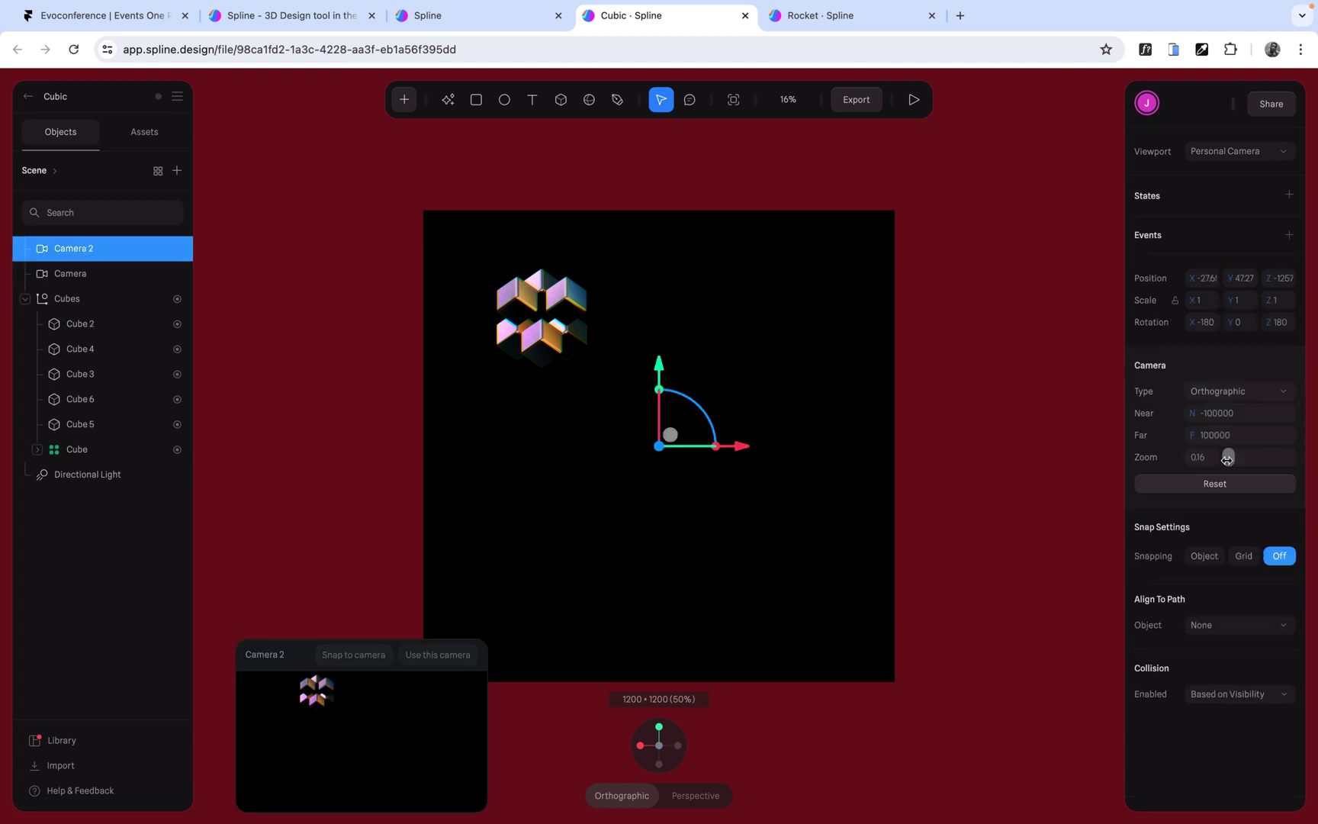
left_click(430, 656)
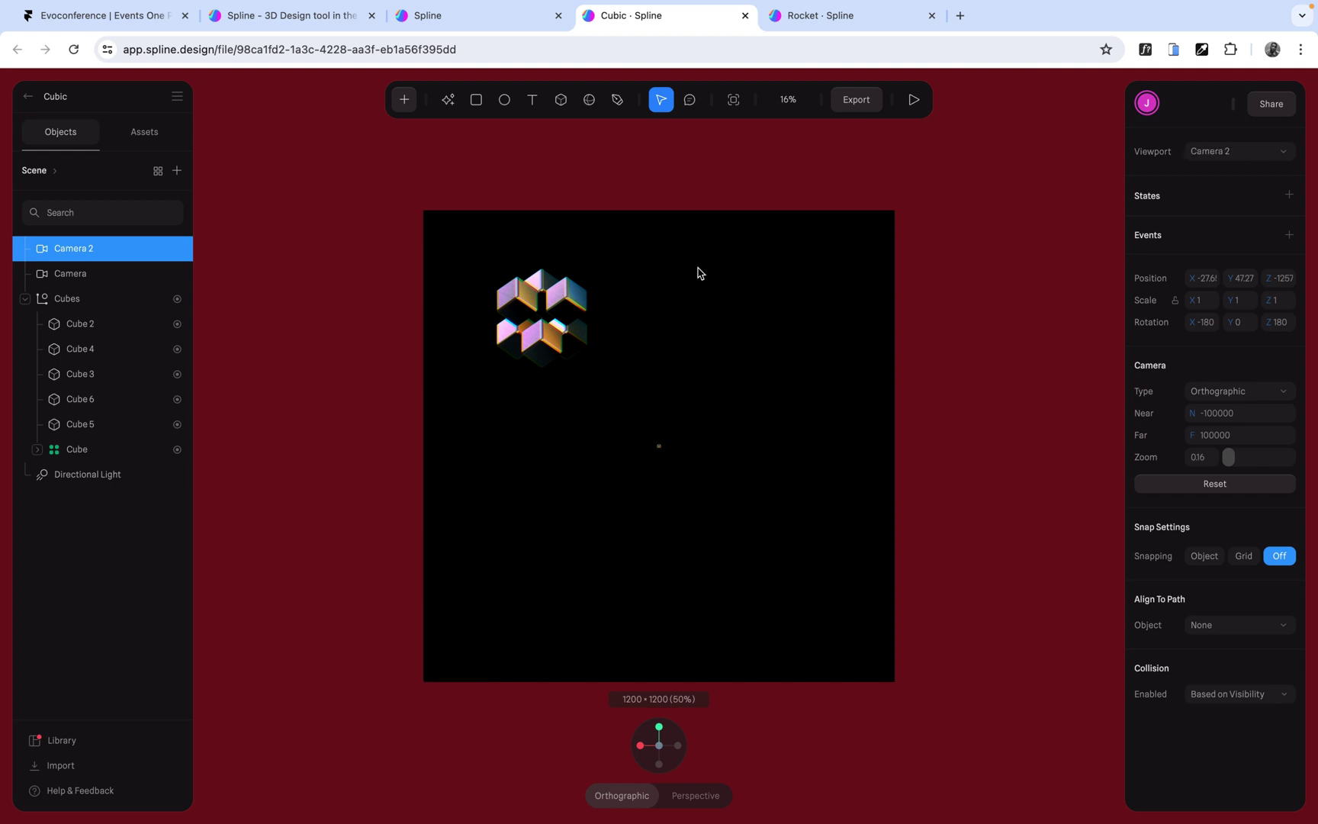
- Update the Cubic scene's public URL, copy the link, and return to Framer
left_click(856, 100)
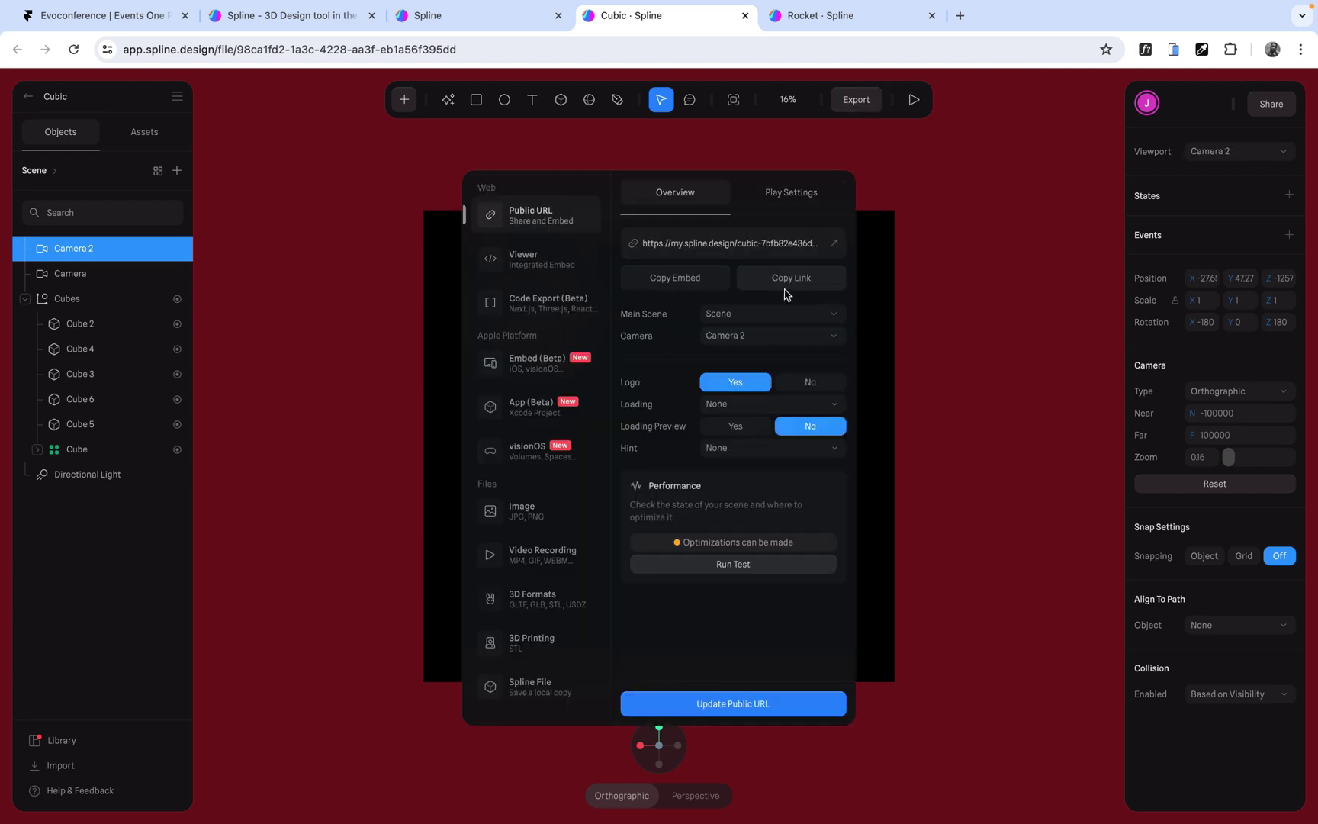
left_click(713, 709)
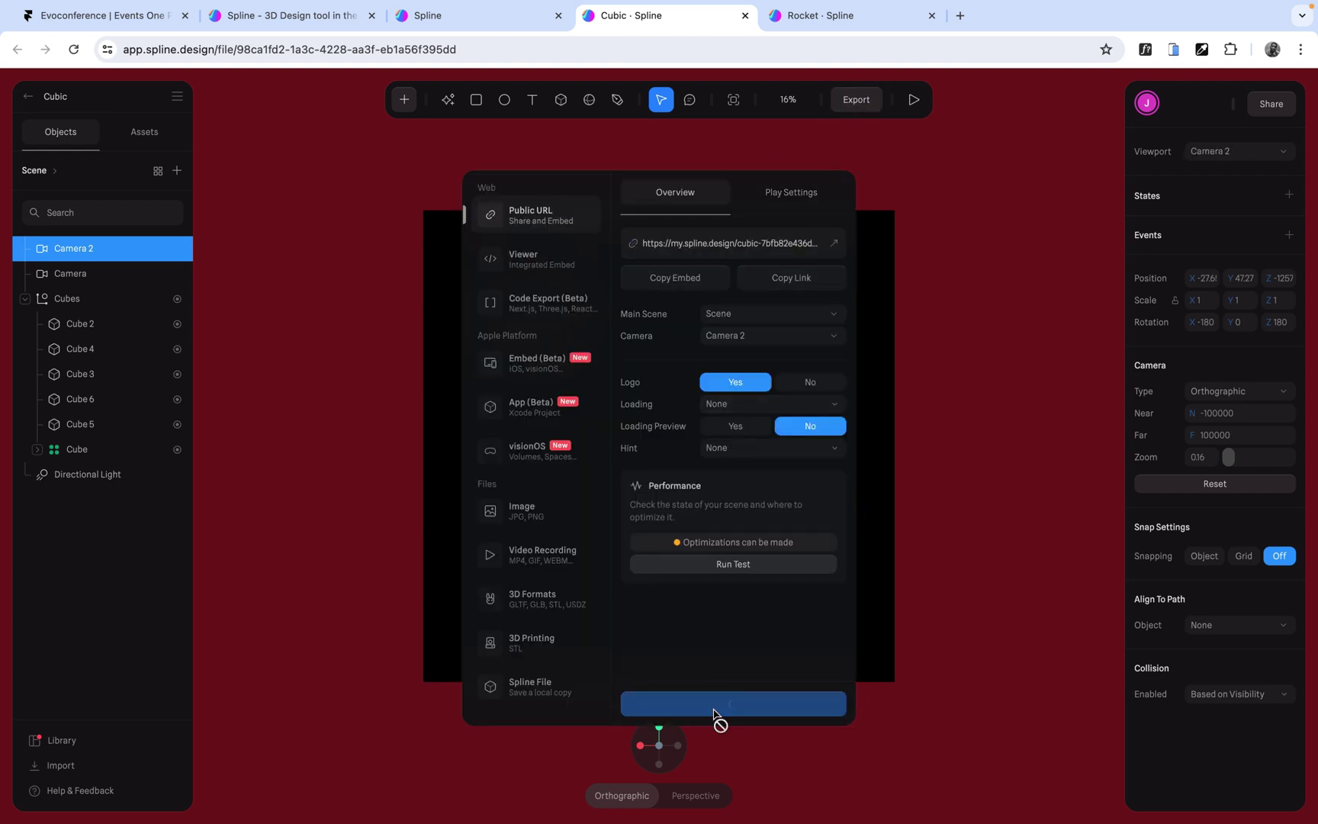
left_click(799, 285)
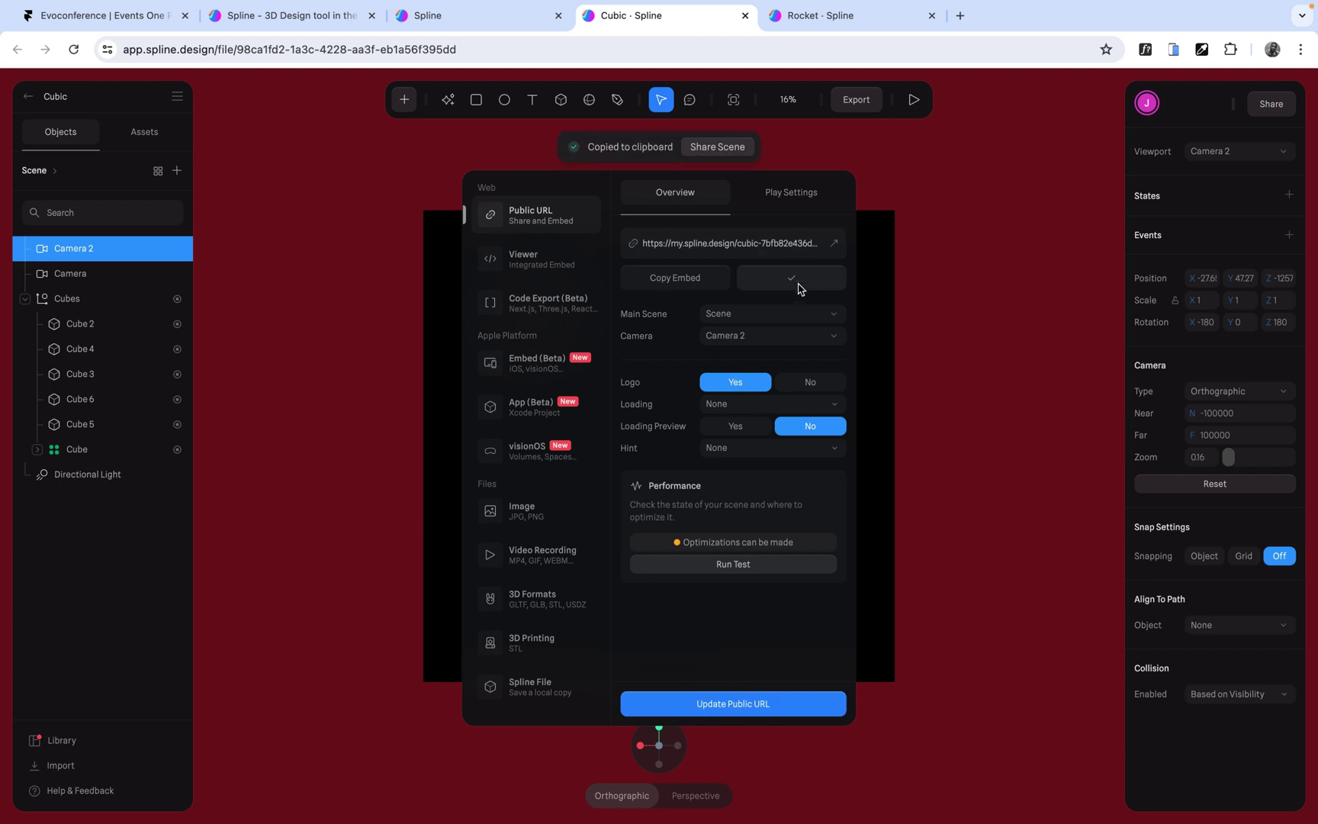
left_click(69, 23)
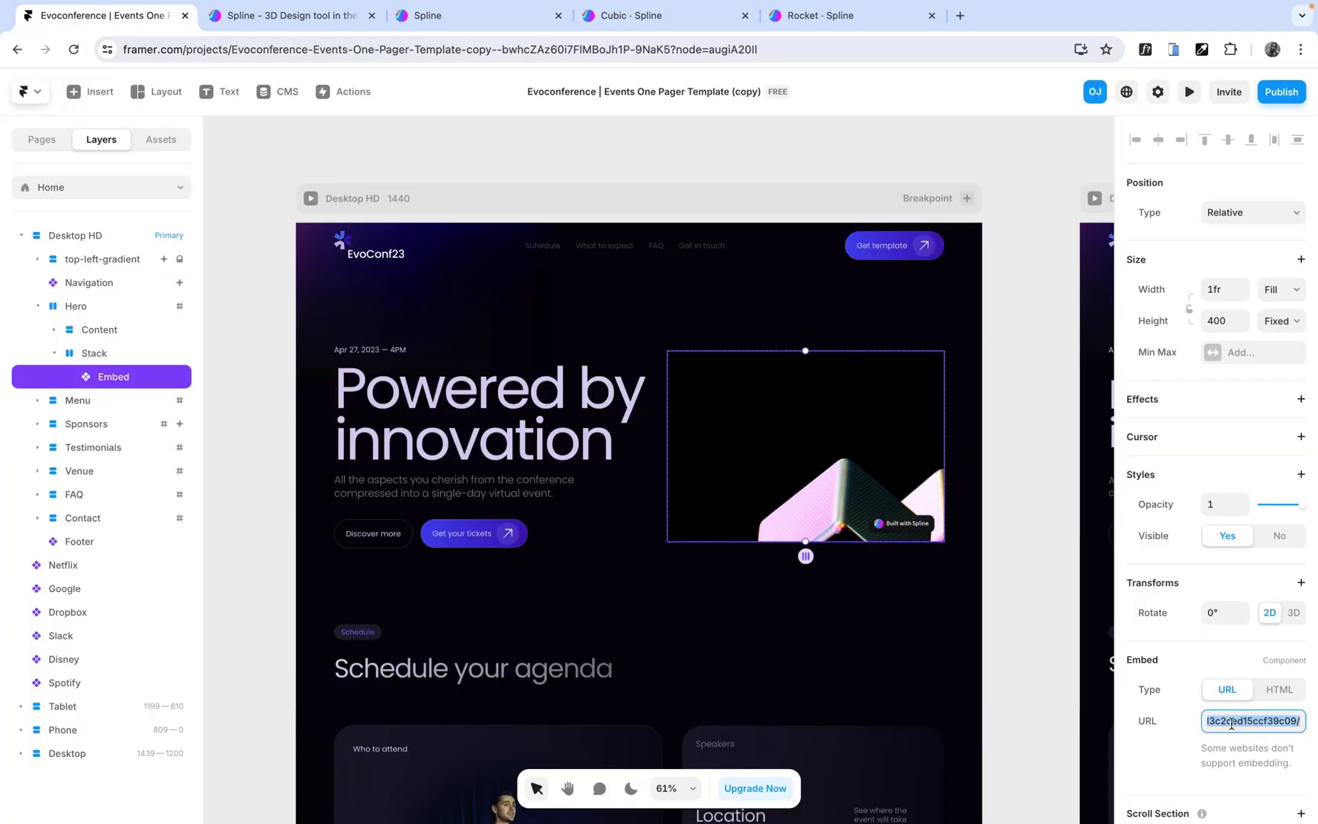
- Put the new Cubic link in the hero Embed, stretch it to 495 height, and preview
key("BackSpace")
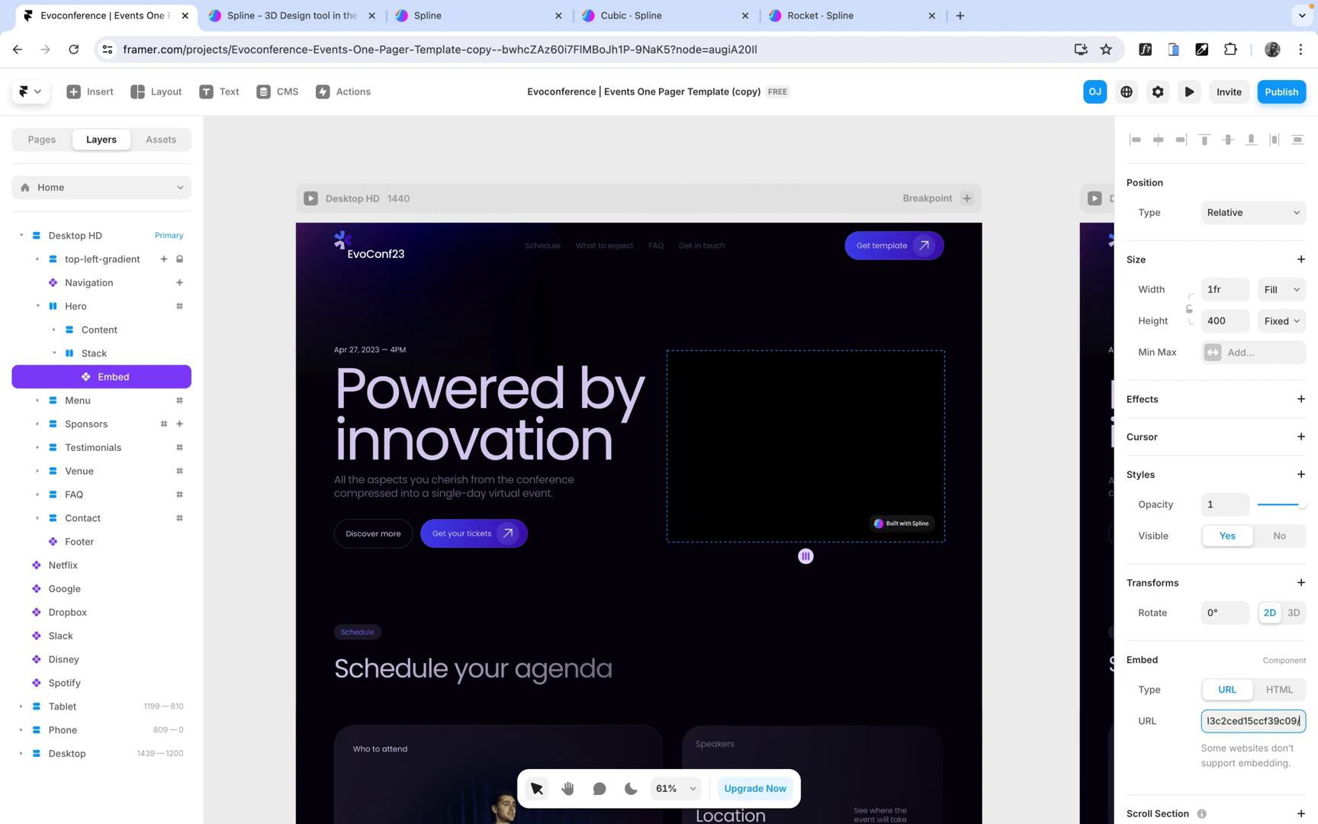
left_click(848, 492)
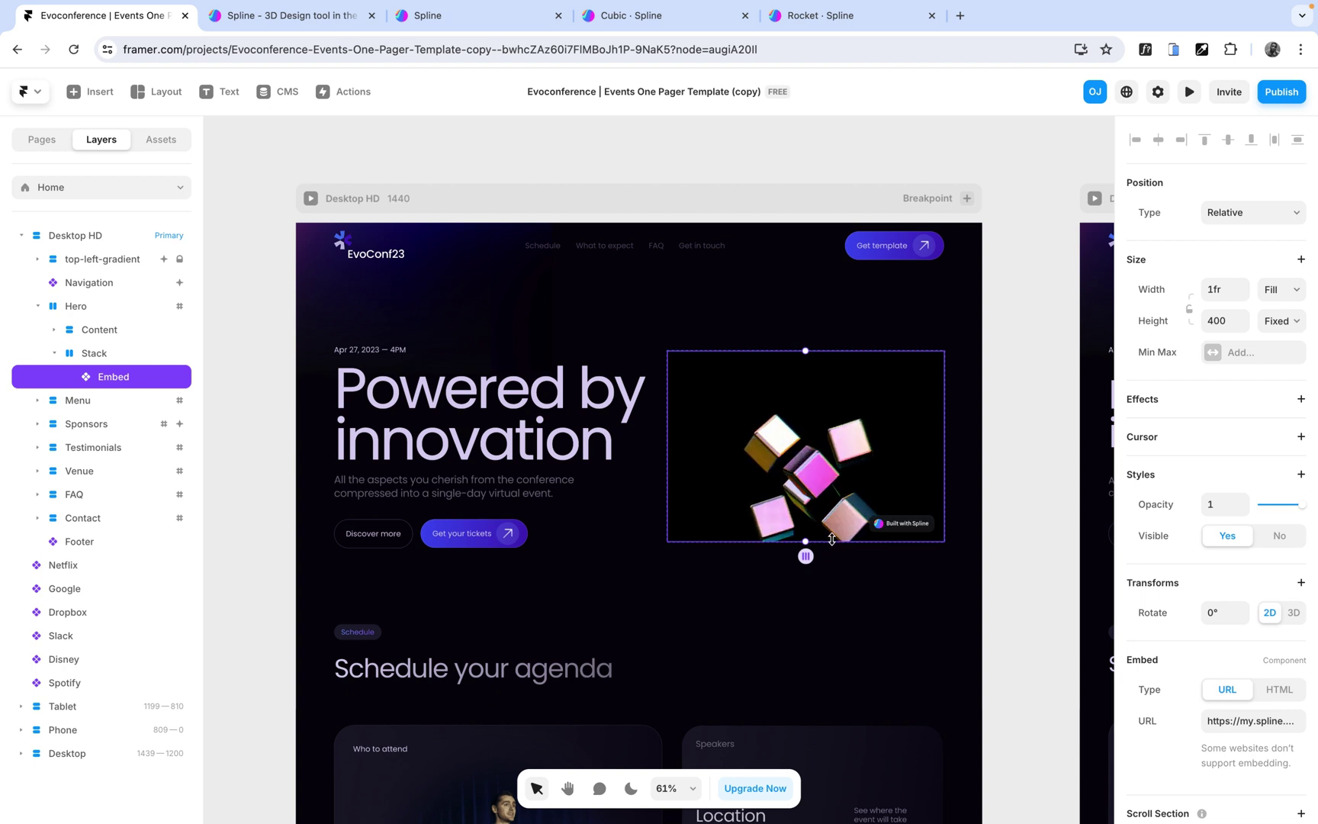
left_click_drag(832, 542, 838, 622)
left_click(759, 162)
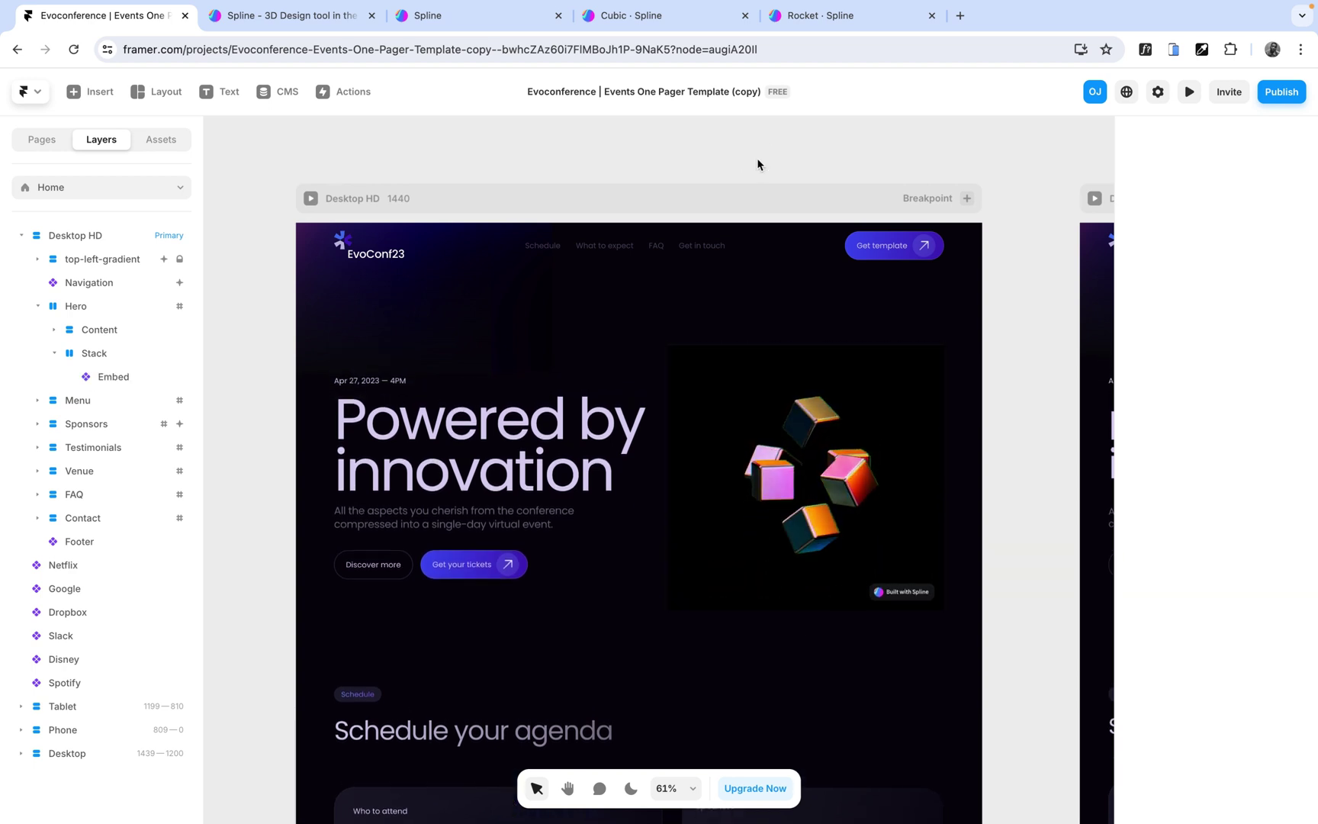
left_click(1190, 93)
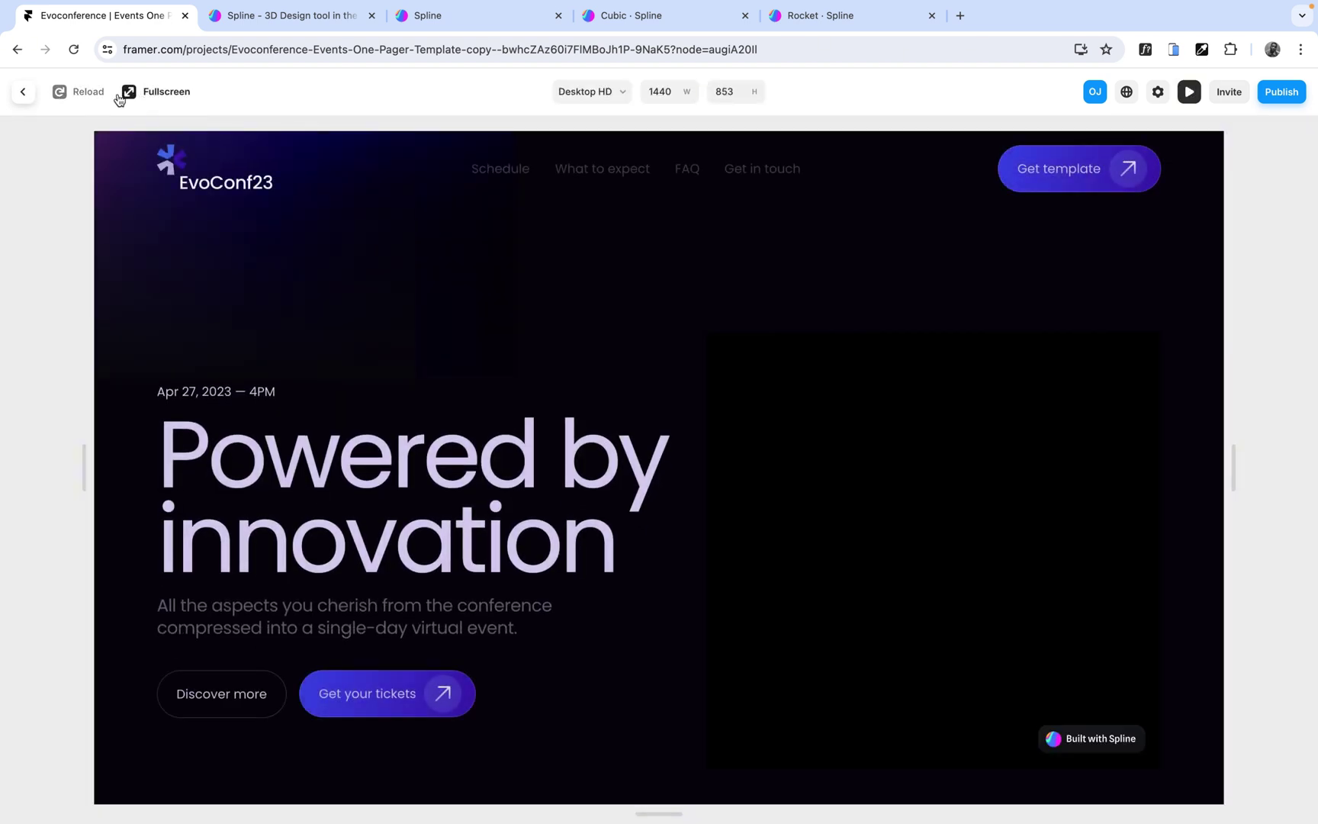
- Show the preview full-screen and click the hero scene to watch the cubes animate
left_click(128, 92)
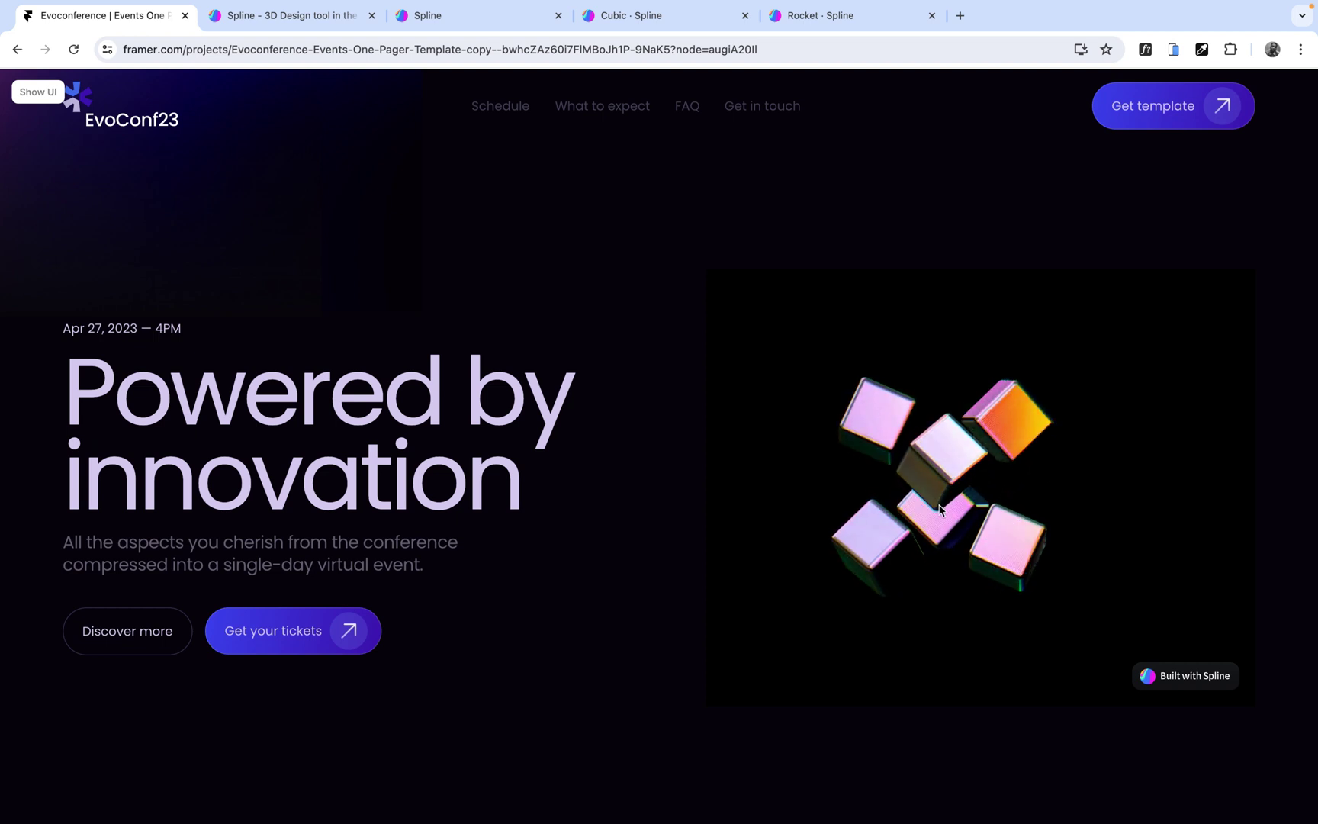
left_click(862, 485)
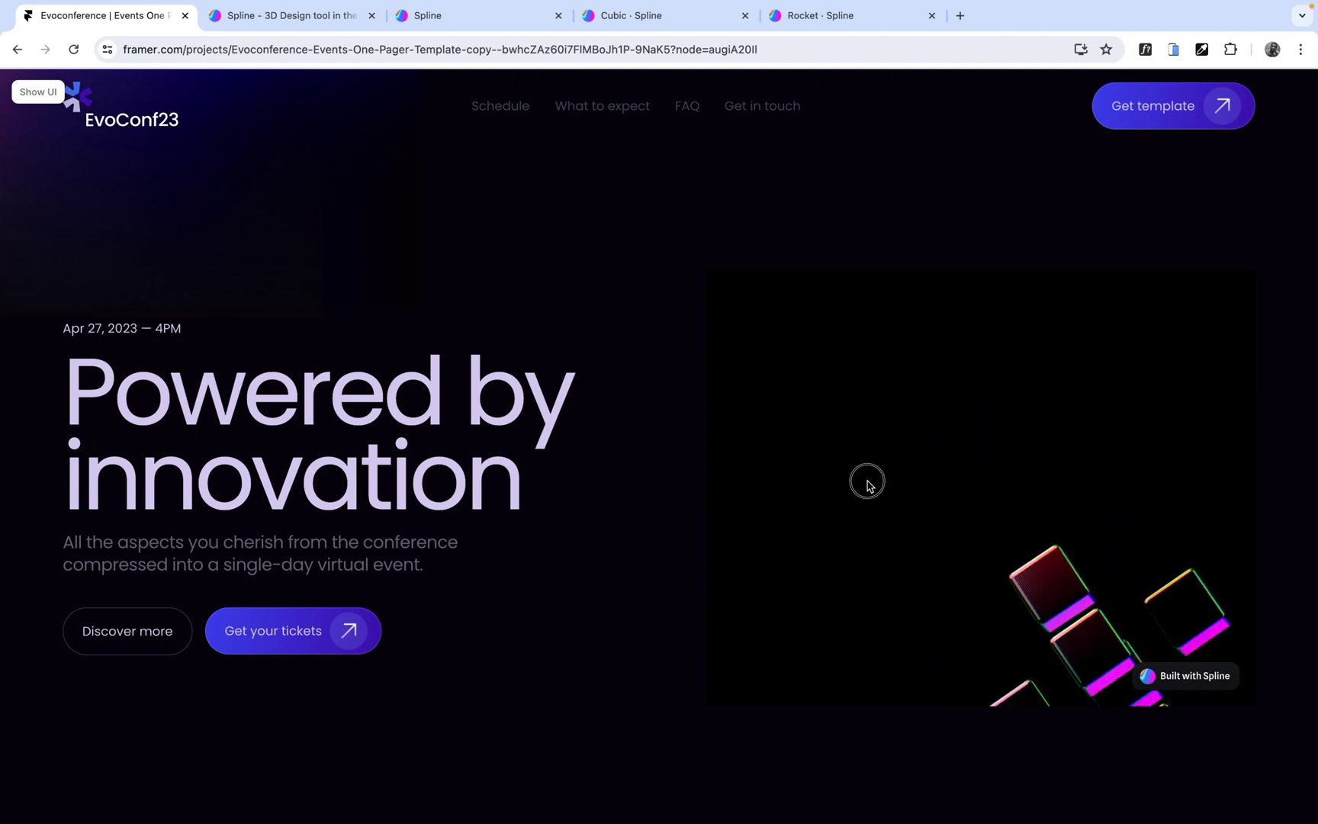